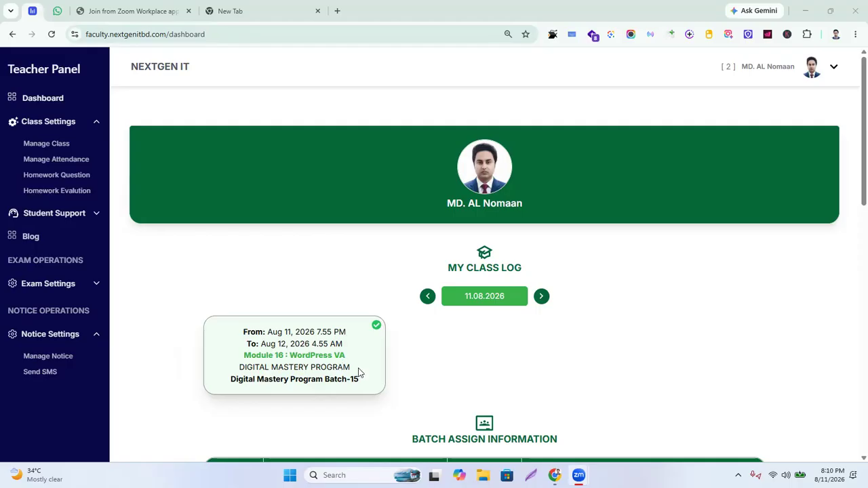
List the homework questions for Digital Mastery Program Batch-15
click(100, 175)
scroll(283, 405, down, 3)
scroll(351, 434, up, 3)
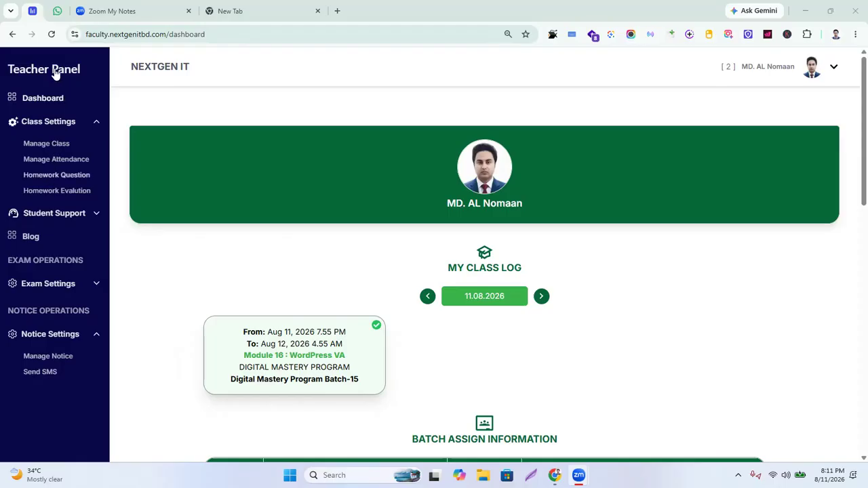
click(71, 177)
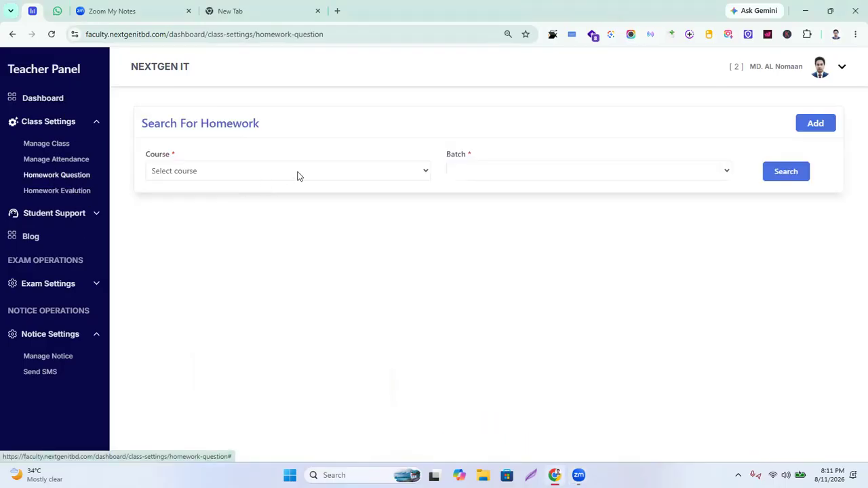
click(323, 172)
click(223, 218)
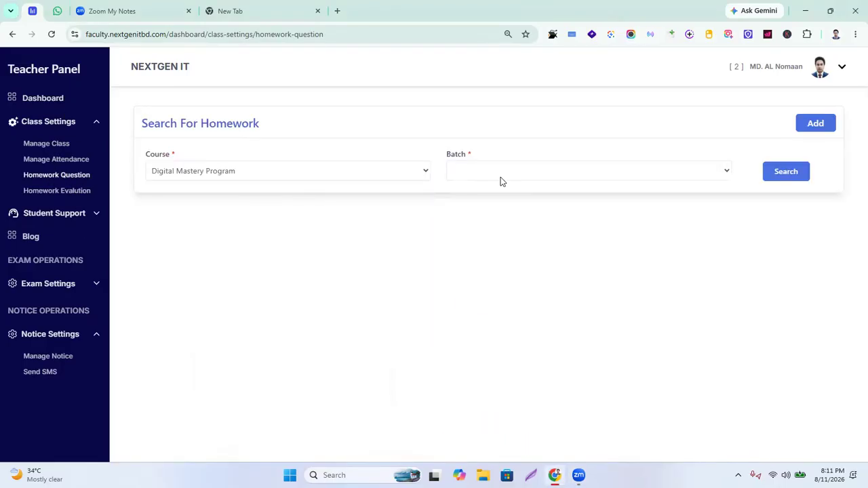
click(517, 171)
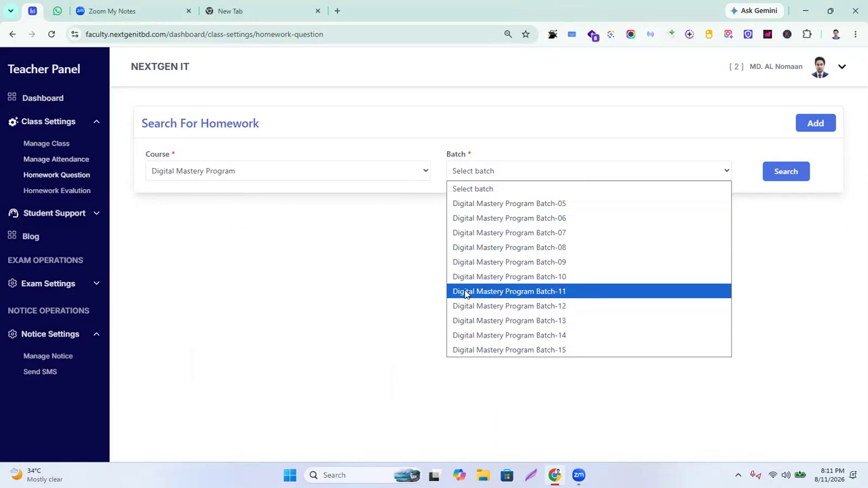
click(564, 351)
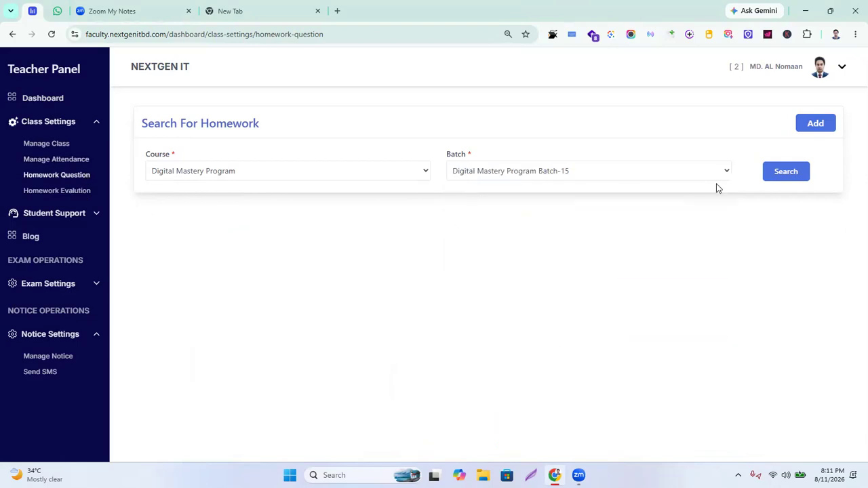
click(785, 171)
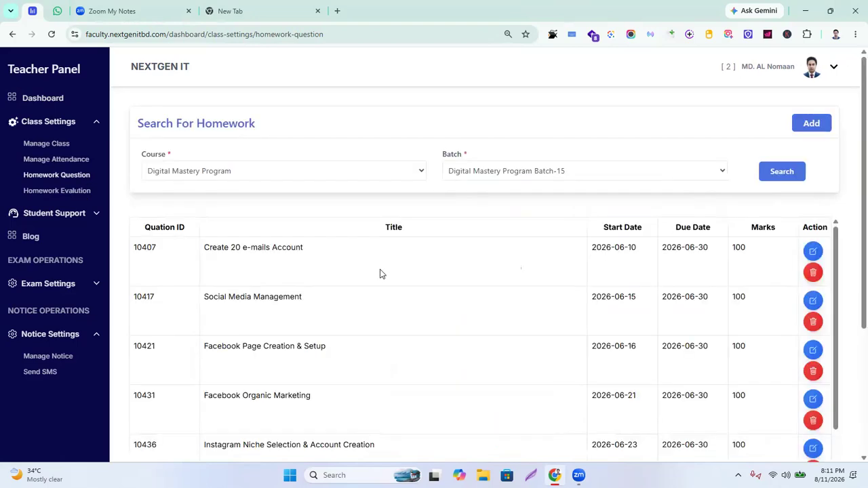
Review the Batch-15 homework list through question 10507, then go to Homework Evalution
scroll(381, 274, down, 3)
scroll(277, 404, down, 5)
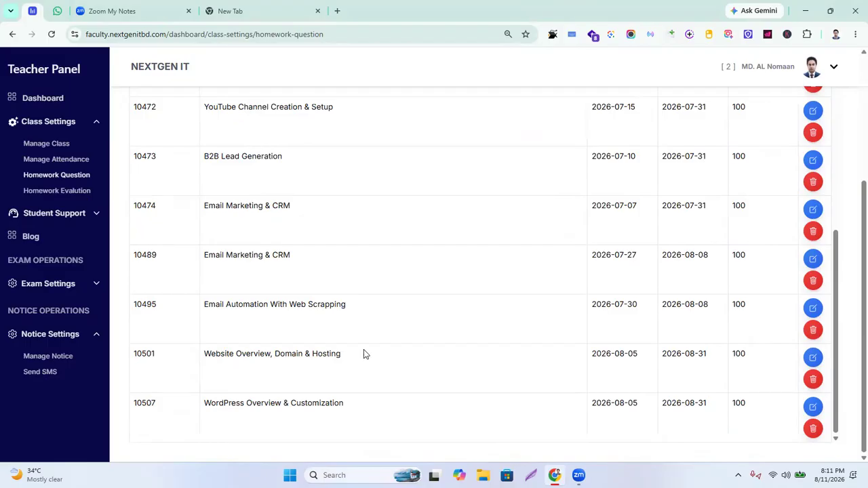
scroll(275, 178, up, 8)
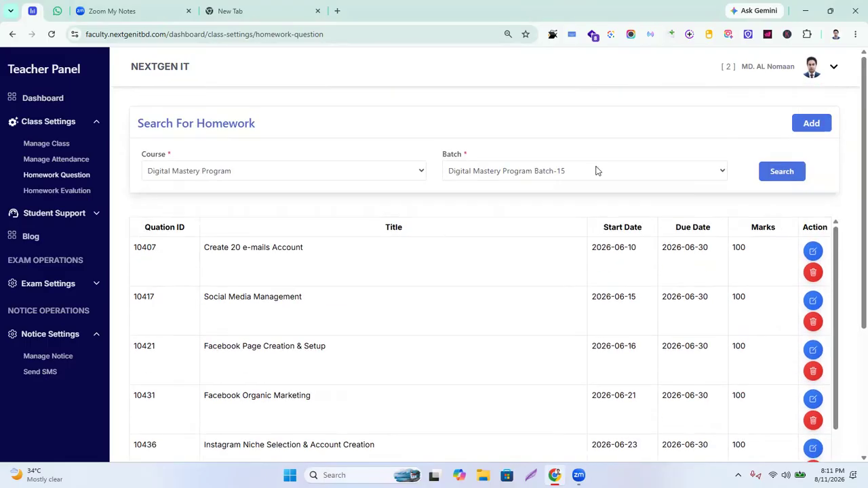
click(76, 193)
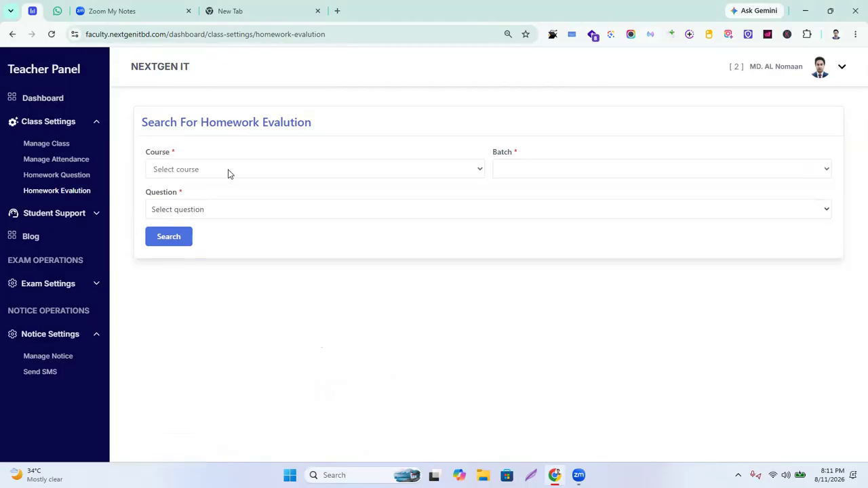
Load the Study Material list for Digital Mastery Program Batch-15
click(229, 173)
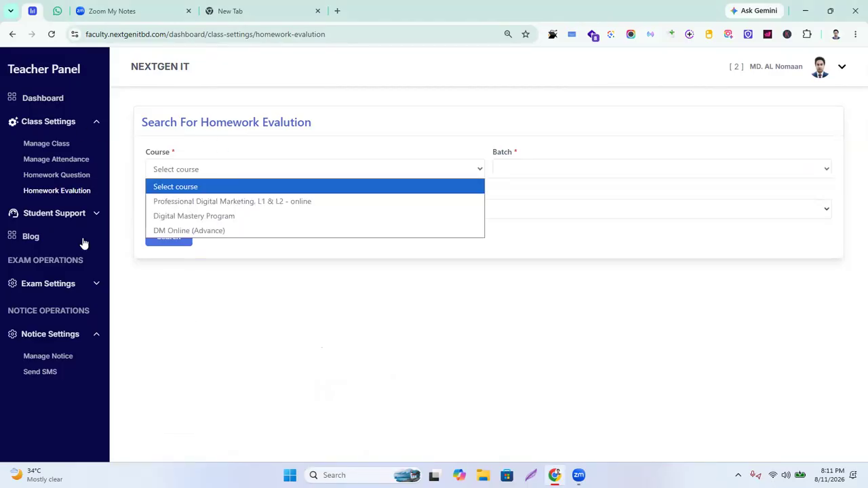
click(82, 216)
click(80, 234)
click(214, 175)
click(212, 217)
click(491, 172)
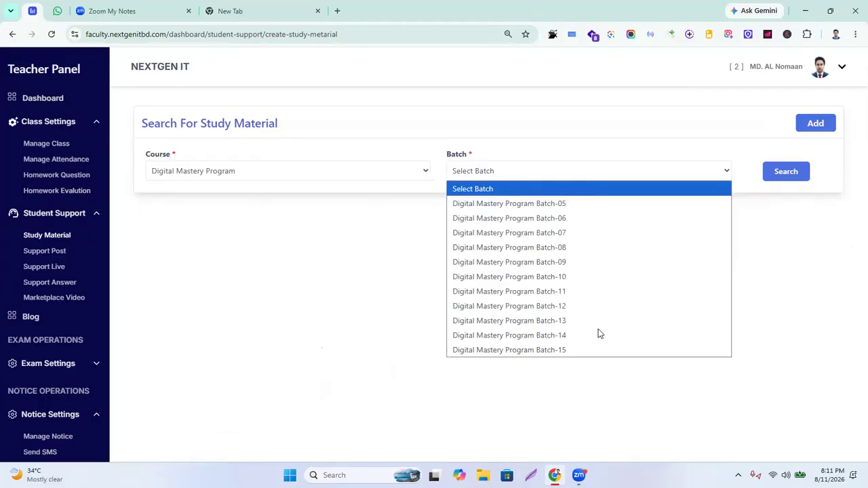
click(570, 350)
click(787, 171)
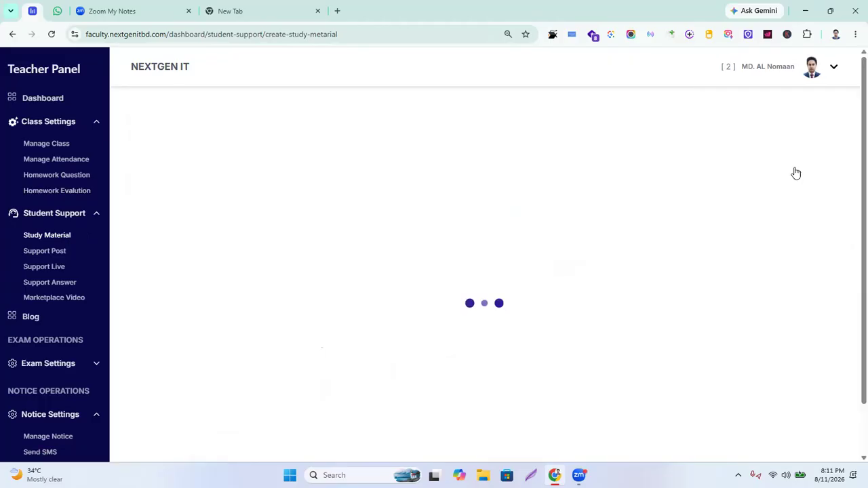
Select the Module 15 short video link and embed URL, then switch to YouTube Studio
scroll(416, 312, down, 6)
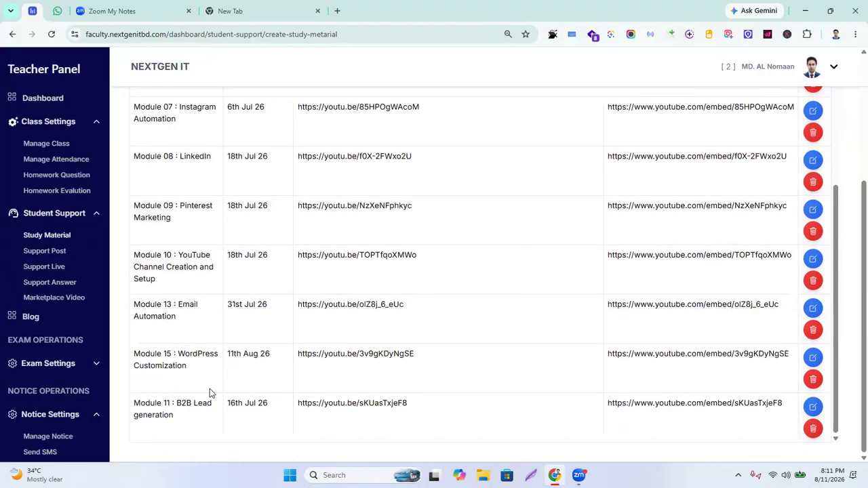
triple_click(299, 355)
drag(607, 354, 811, 360)
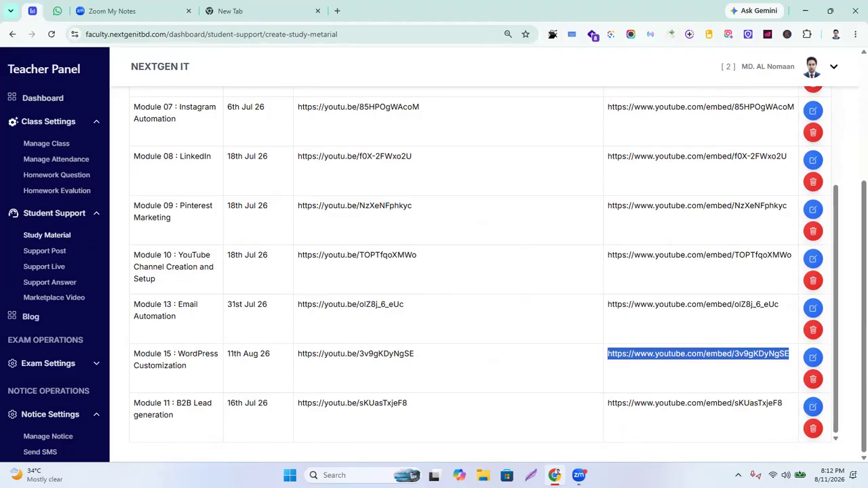
key(alt+Tab)
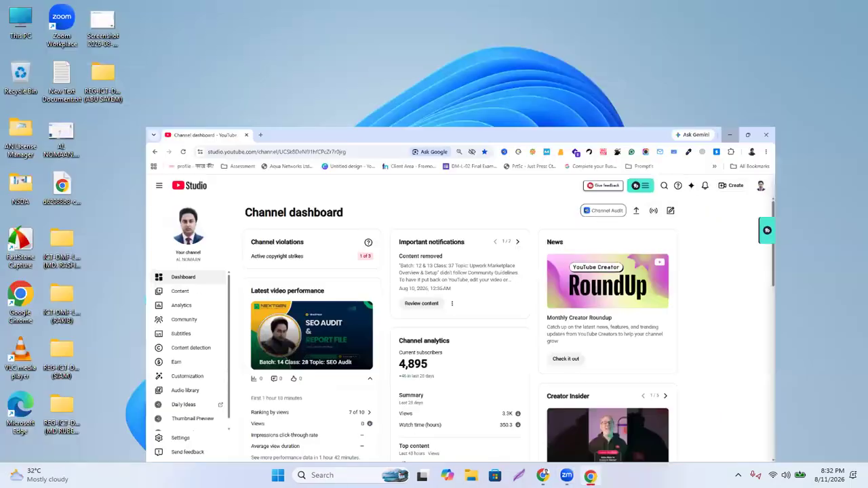
Minimize YouTube Studio and bring back the NextGen student portal window
click(802, 9)
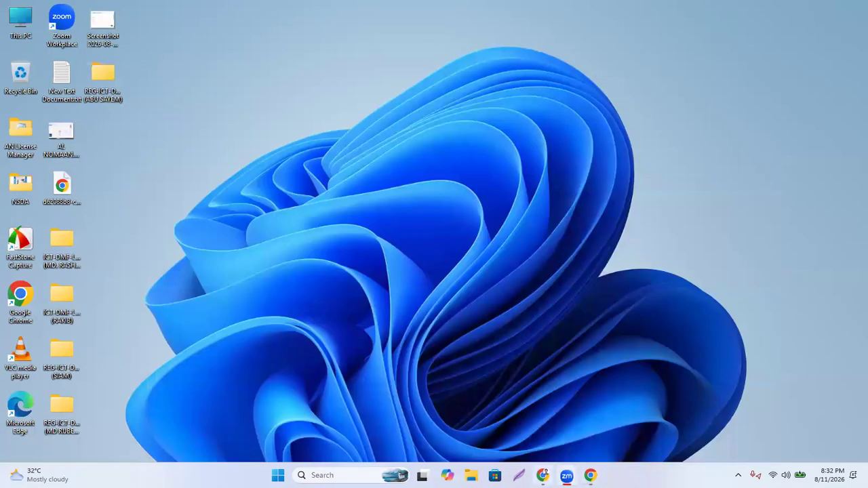
mouse_move(542, 475)
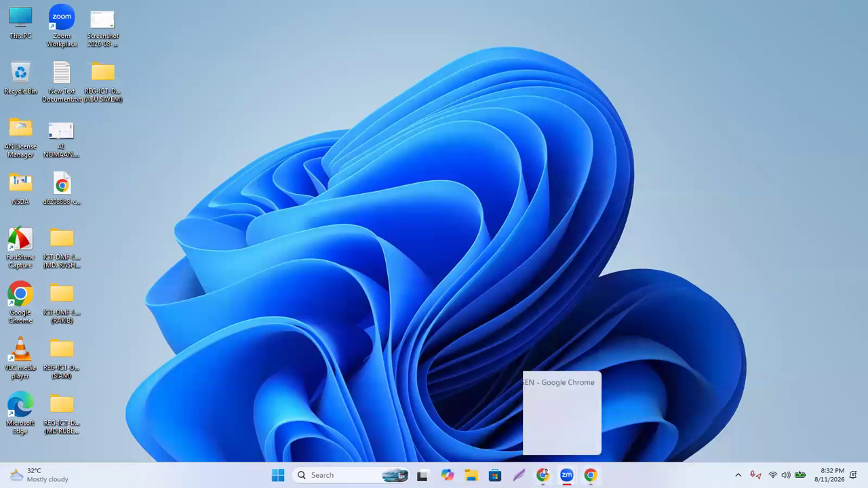
click(551, 432)
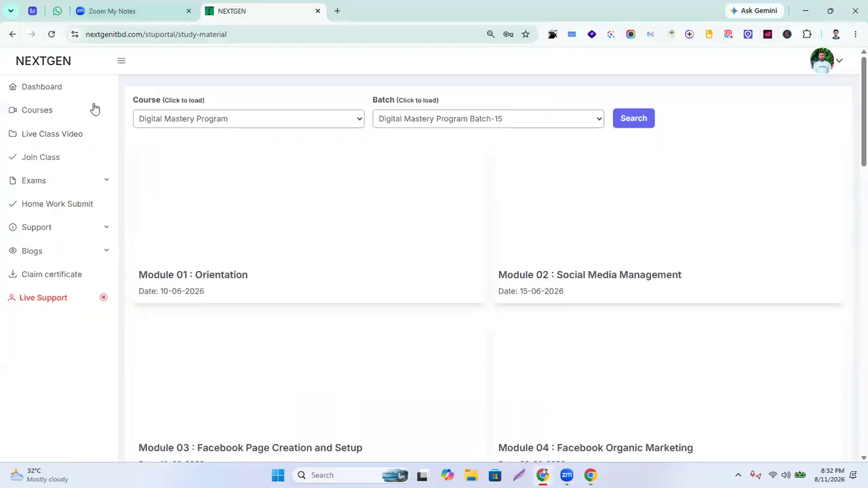
scroll(316, 312, down, 2)
scroll(329, 316, up, 2)
Re-run the Batch-15 study material search and scroll down to Module 15 WordPress Customization
click(341, 120)
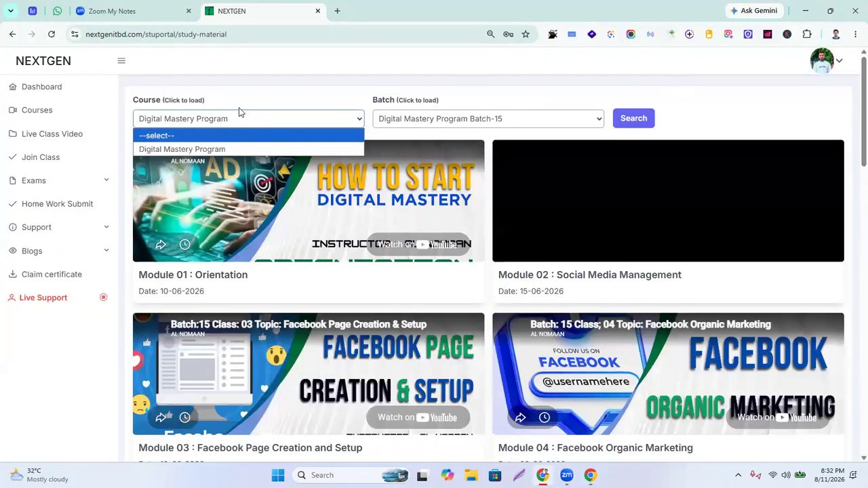
click(724, 120)
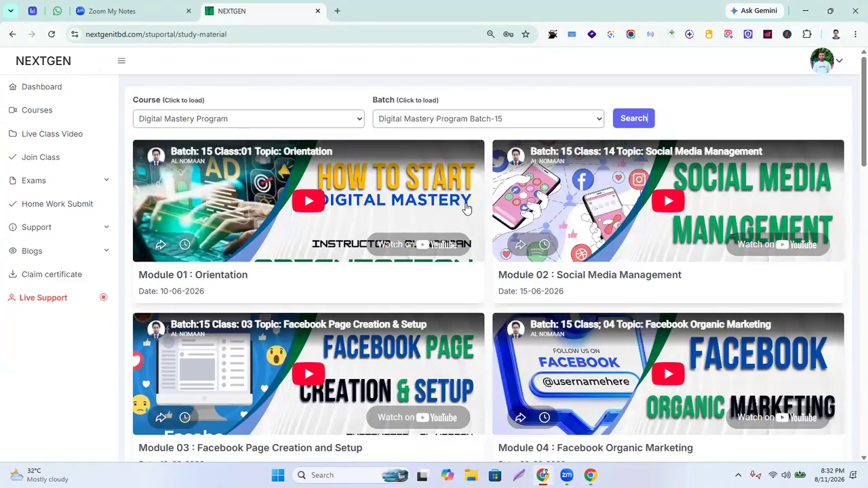
scroll(549, 323, down, 2)
scroll(471, 282, up, 2)
scroll(361, 255, down, 1)
scroll(363, 248, down, 2)
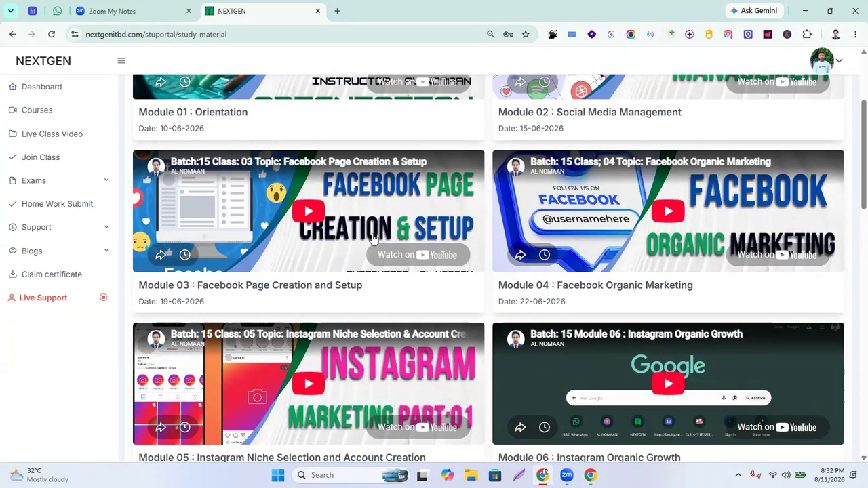
scroll(372, 238, down, 3)
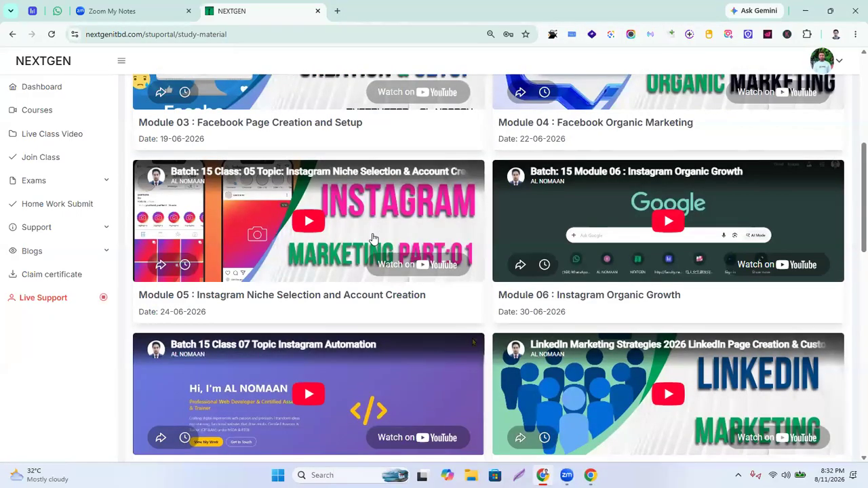
scroll(320, 257, down, 2)
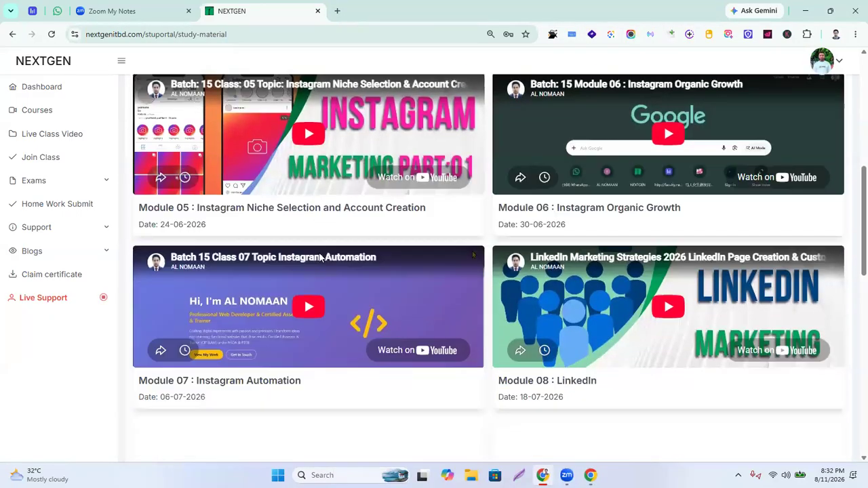
scroll(319, 257, down, 5)
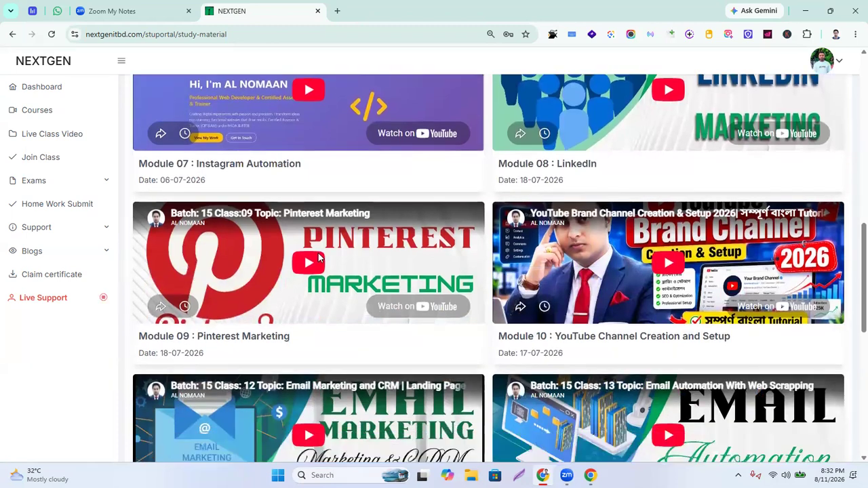
scroll(362, 256, down, 3)
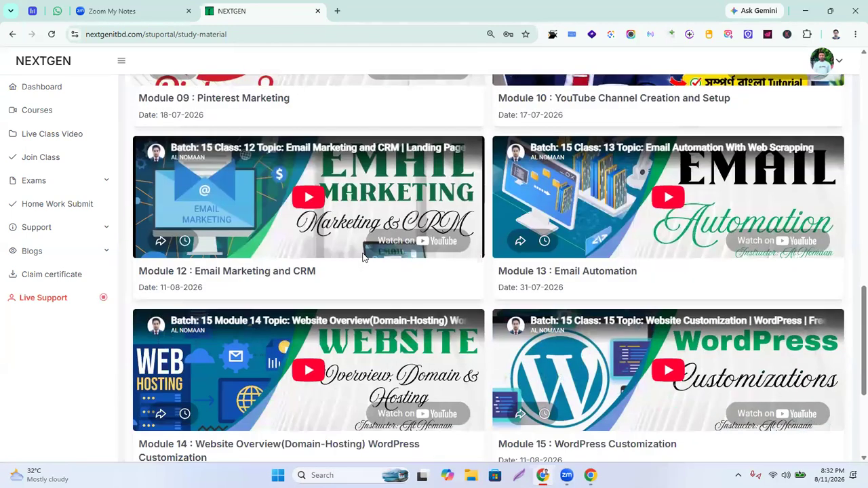
scroll(537, 313, down, 4)
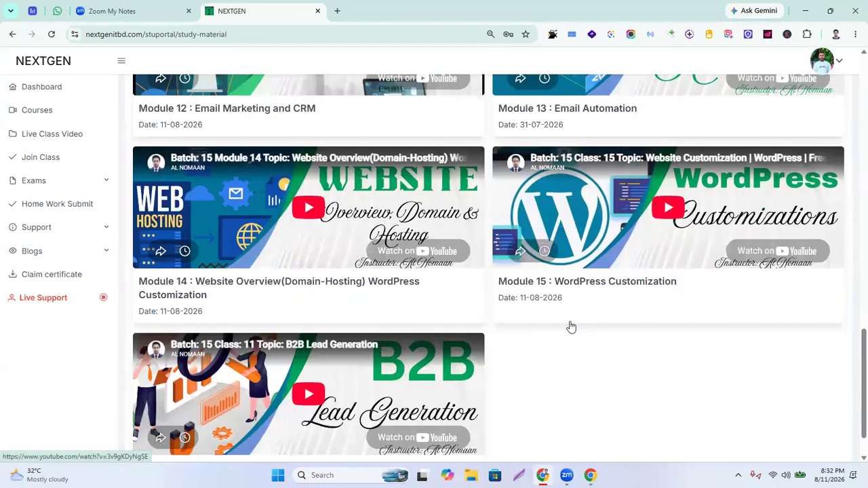
scroll(338, 377, up, 3)
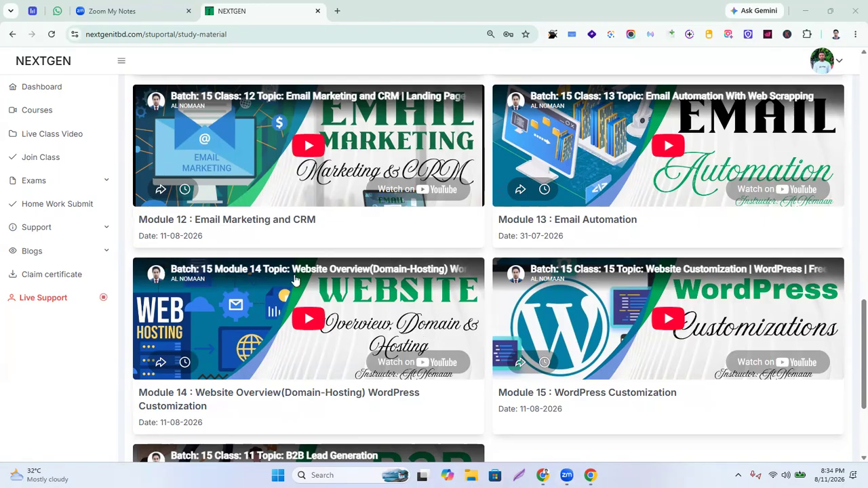
Scroll through the Batch-15 class videos, starting from Module 01 Orientation dated 10-06-2026
scroll(410, 312, down, 3)
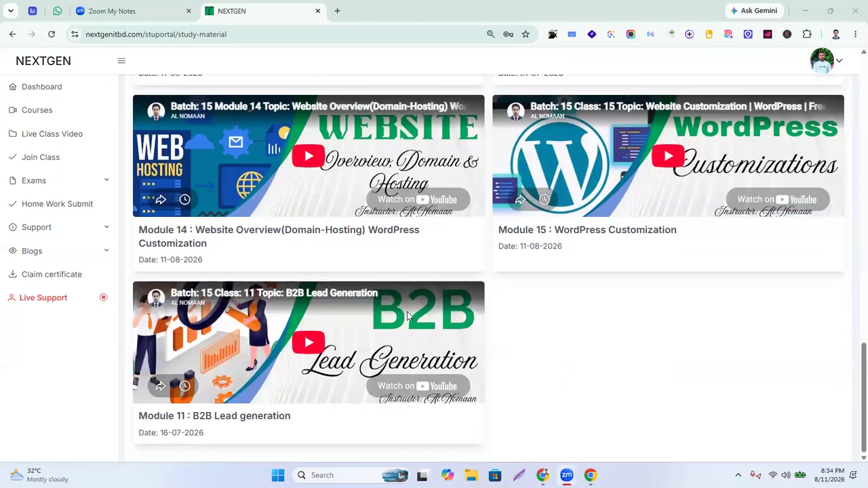
scroll(380, 305, up, 13)
scroll(376, 302, down, 4)
scroll(378, 303, up, 7)
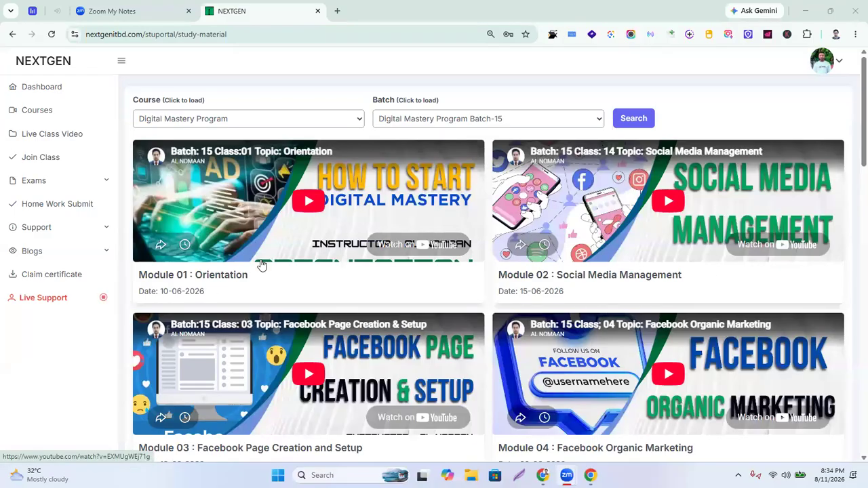
scroll(262, 266, down, 15)
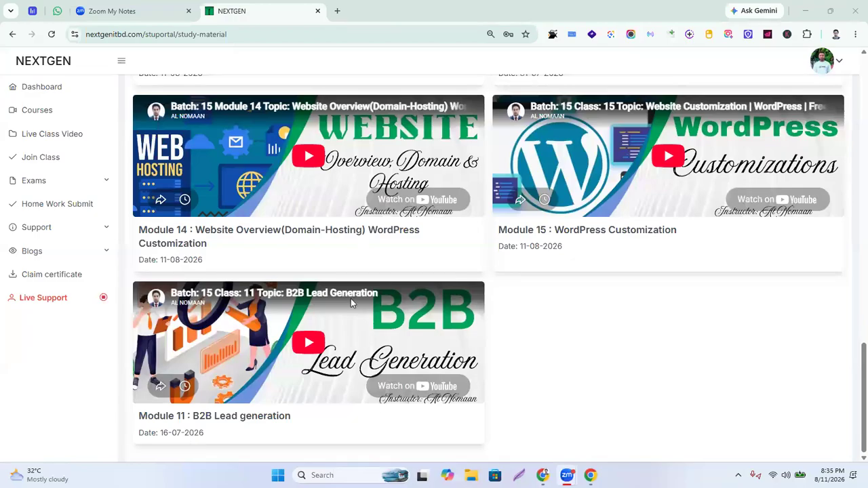
scroll(360, 296, up, 20)
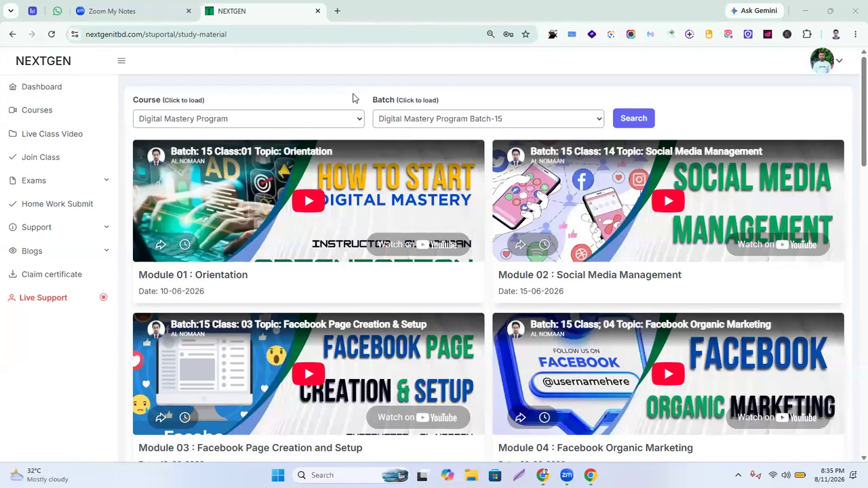
Load freerpl.great-site.net in a new tab and scroll through its Arrival portfolio homepage
click(337, 12)
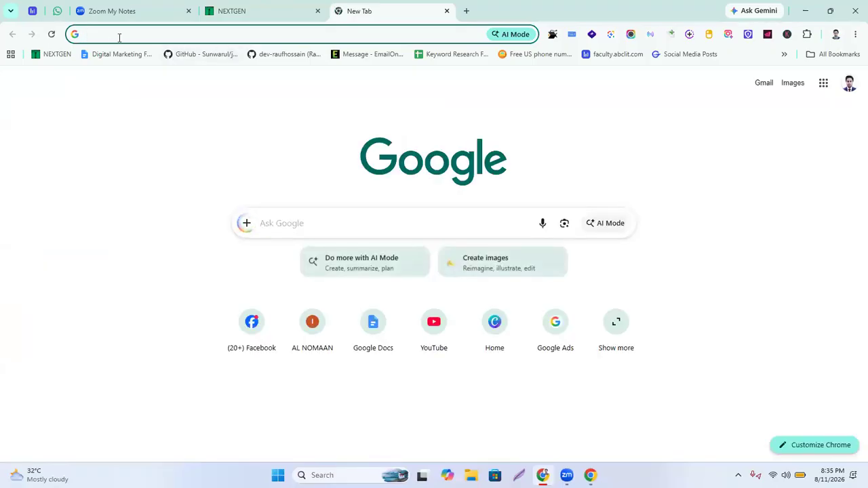
text(free)
key(Right)
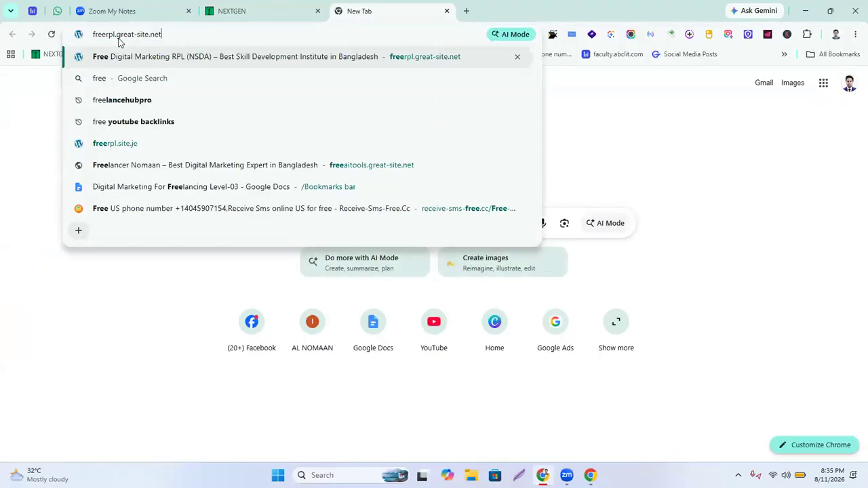
key(Return)
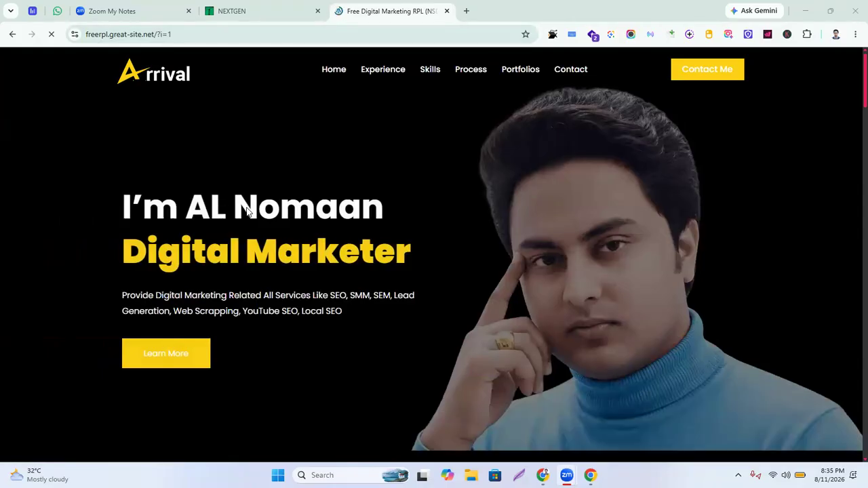
scroll(511, 351, down, 12)
scroll(511, 367, down, 10)
scroll(291, 334, up, 3)
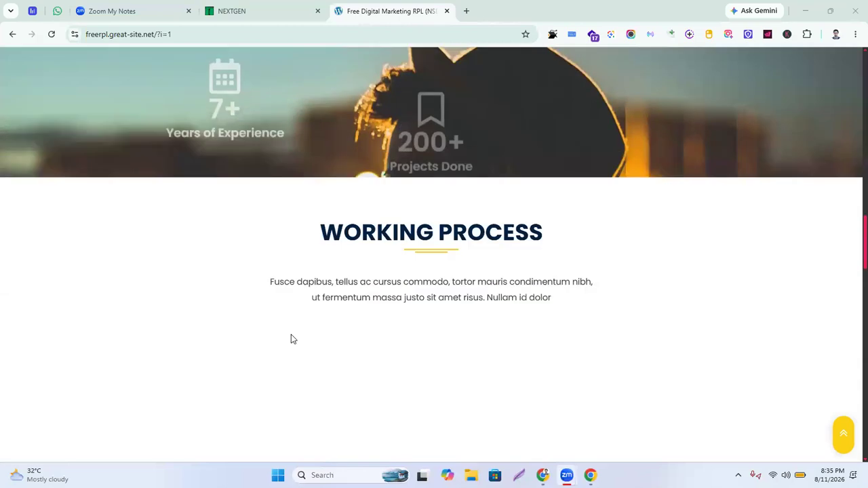
scroll(293, 338, up, 15)
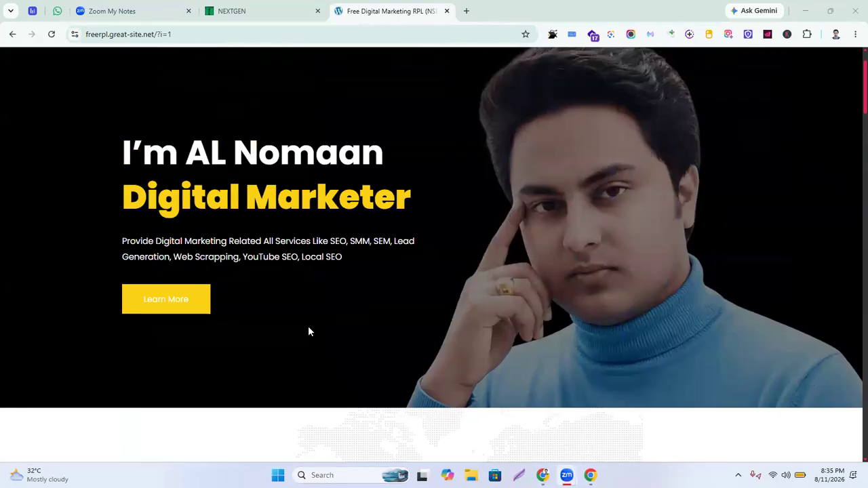
scroll(309, 331, up, 1)
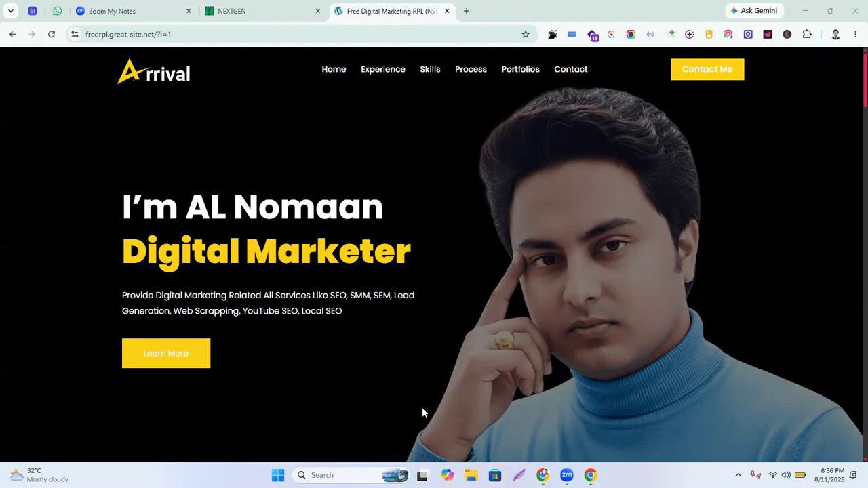
Try playing the Module 14 Website Overview video, which is still processing, then bring up YouTube Studio
click(248, 11)
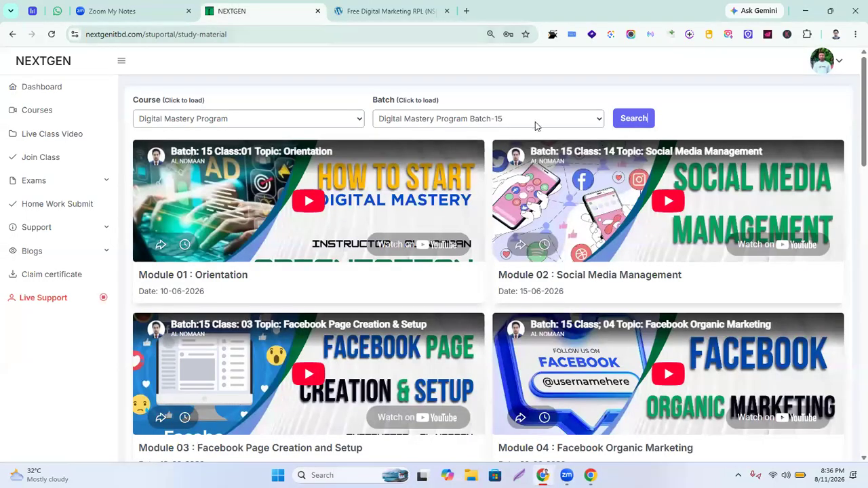
scroll(330, 290, down, 5)
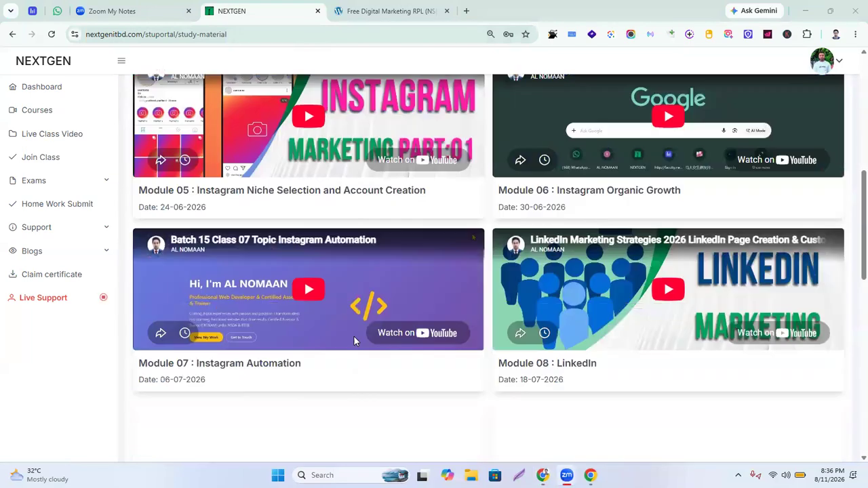
scroll(354, 339, down, 7)
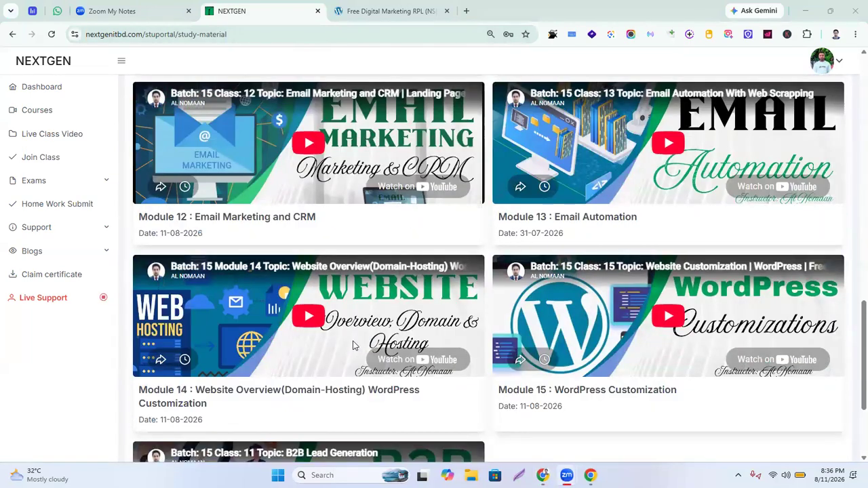
scroll(353, 346, down, 2)
scroll(357, 346, up, 2)
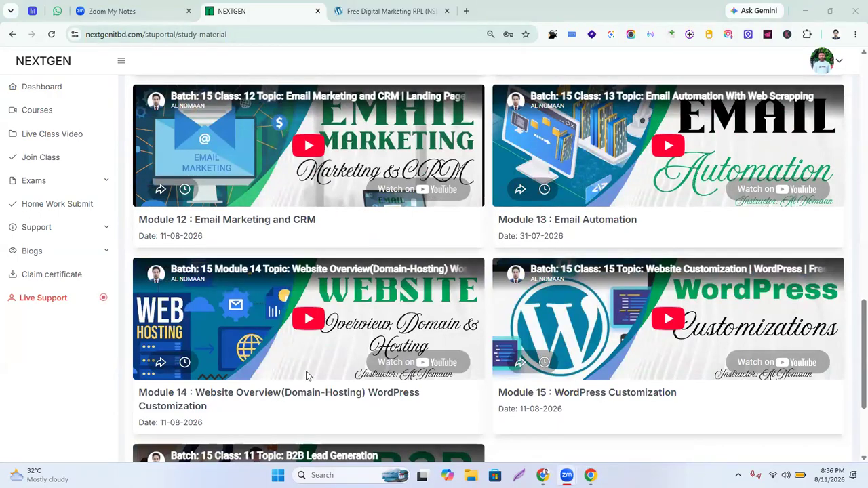
click(313, 320)
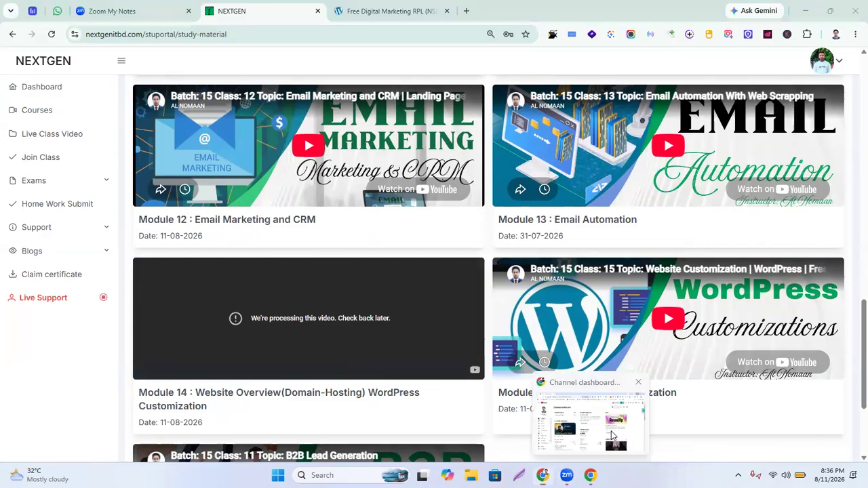
click(611, 427)
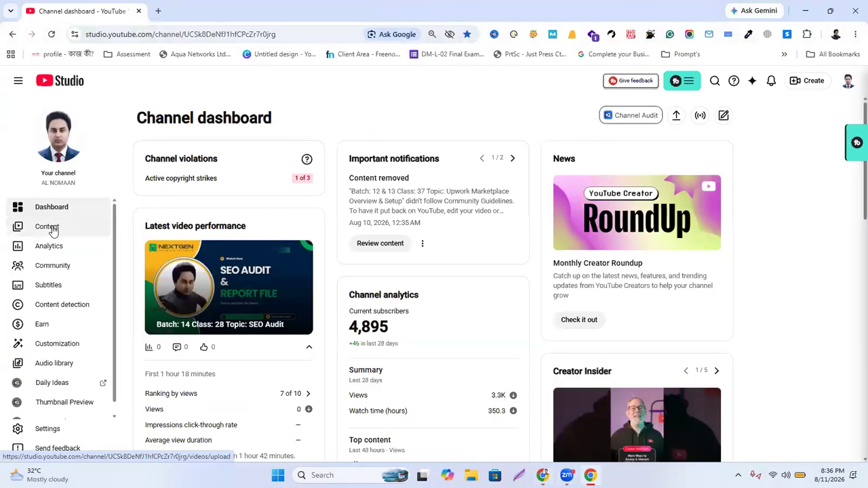
Check the YouTube Studio Content list, where the Module 14 Website Overview upload sits at 90%
click(47, 227)
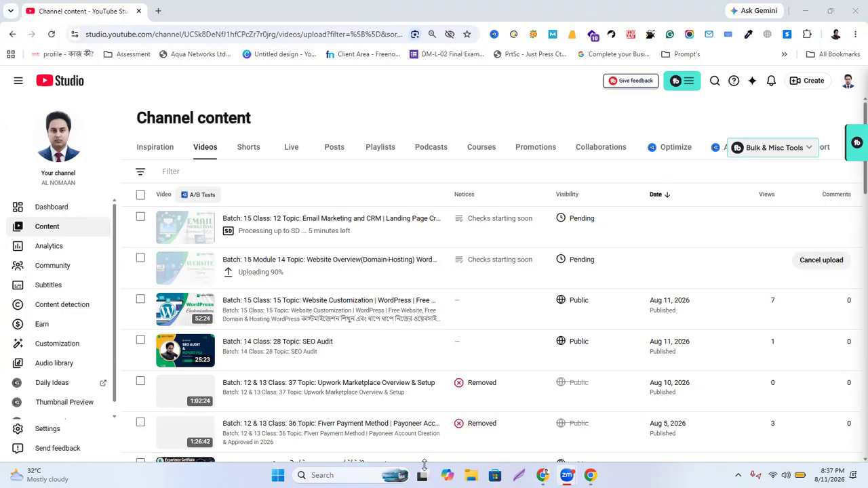
scroll(382, 307, down, 3)
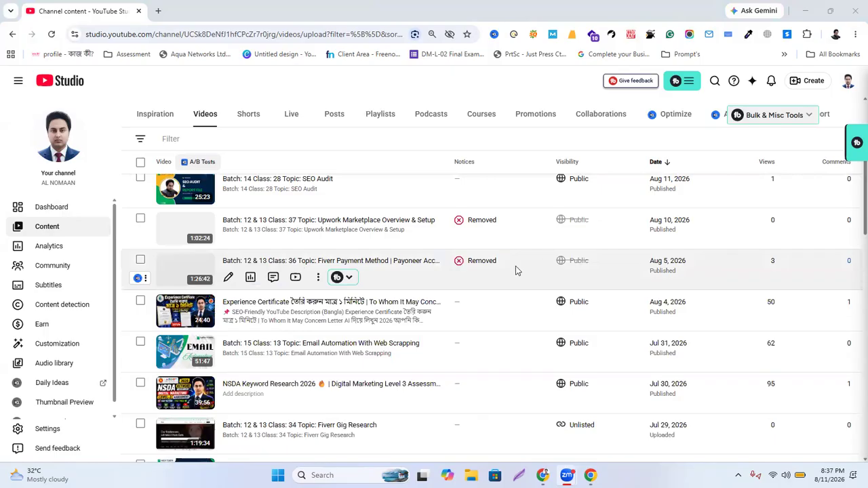
mouse_move(487, 283)
scroll(426, 262, up, 2)
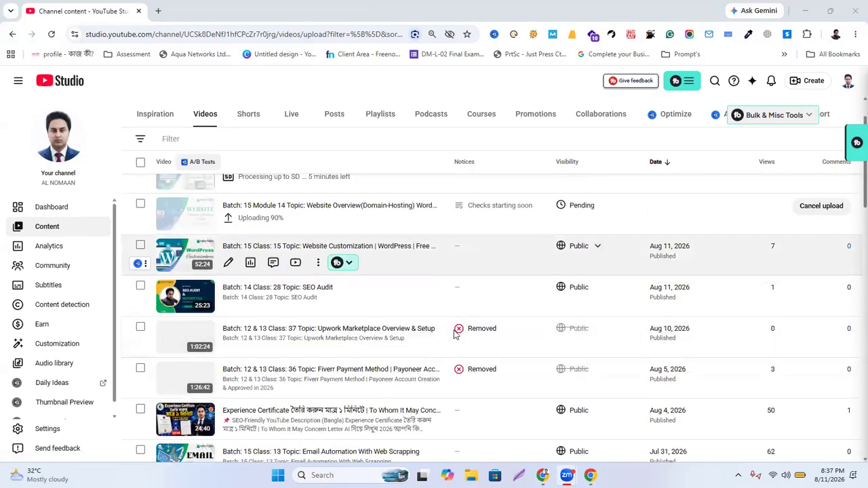
scroll(415, 130, up, 1)
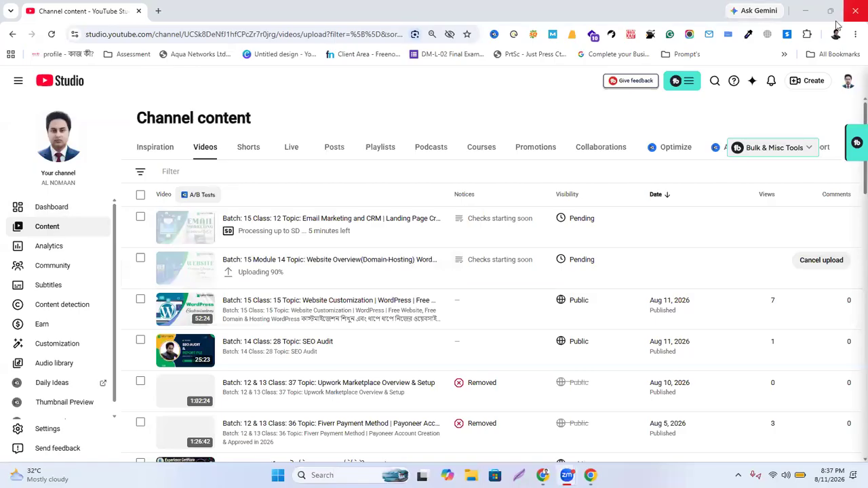
Minimize YouTube Studio and switch to the Free Digital Marketing portfolio site tab
click(805, 12)
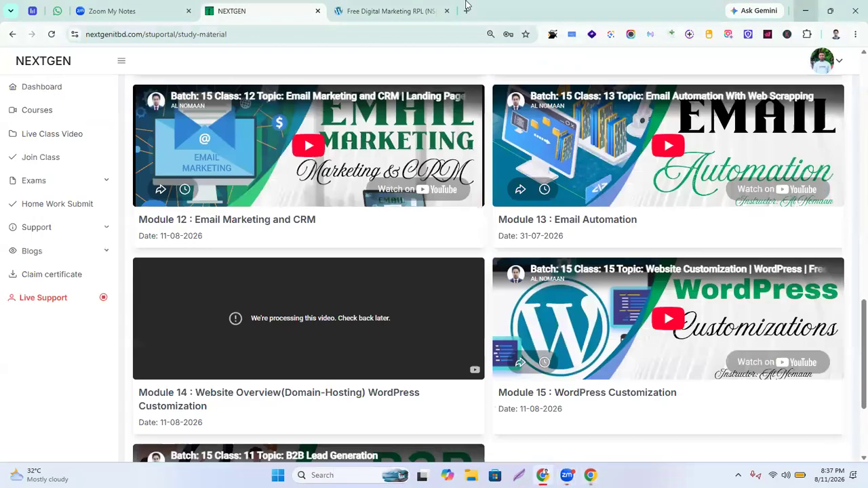
click(410, 9)
scroll(387, 326, down, 4)
scroll(380, 331, down, 2)
scroll(381, 331, up, 6)
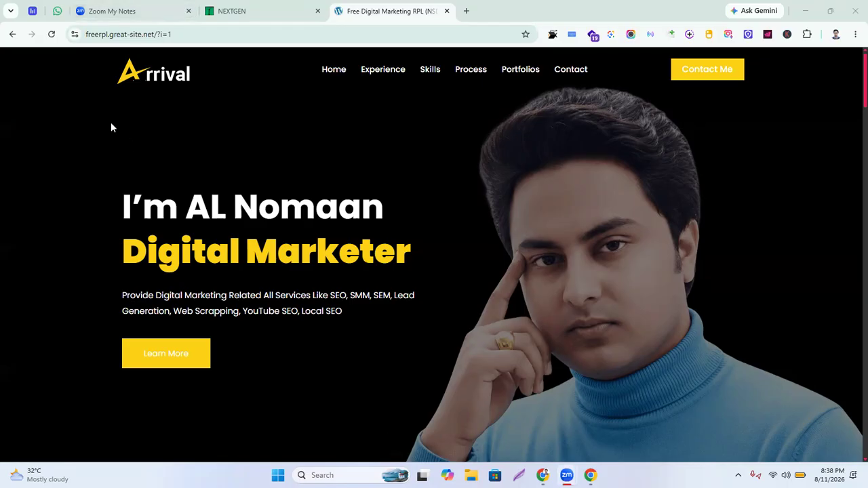
Strip '?i=1' and the trailing slash so the address reads freerpl.great-site.net
drag(161, 35, 319, 46)
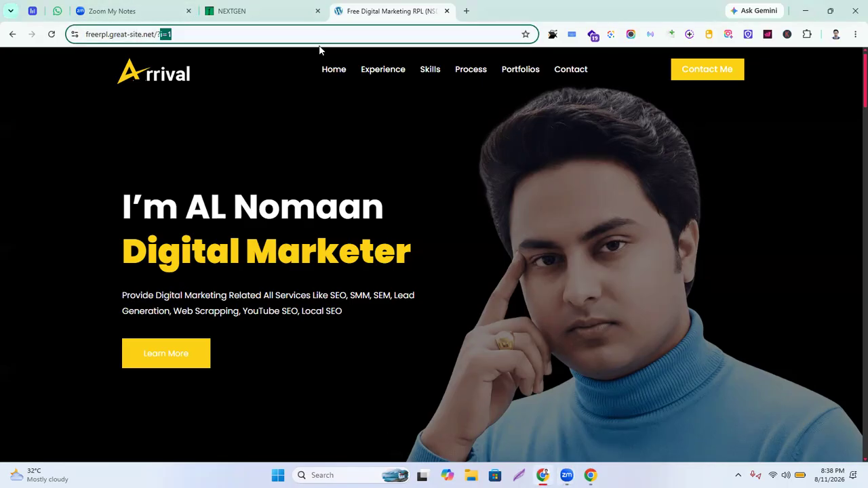
key(BackSpace)
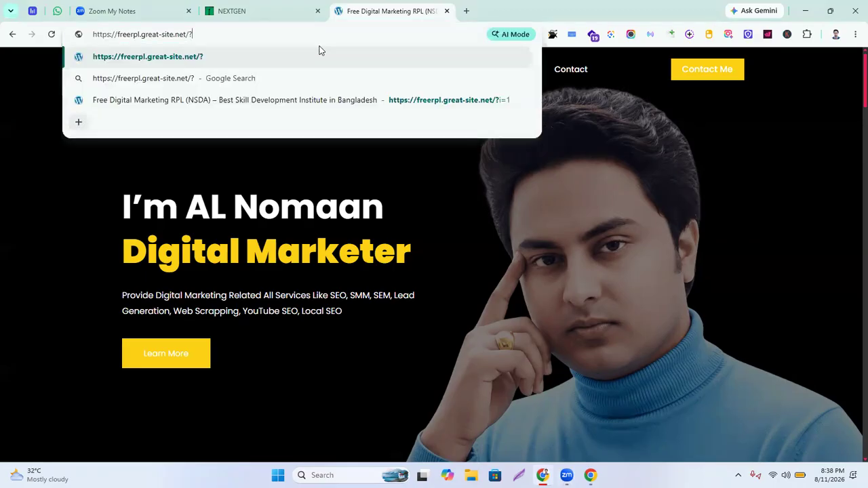
key(BackSpace)
key(BackSpace)
click(87, 171)
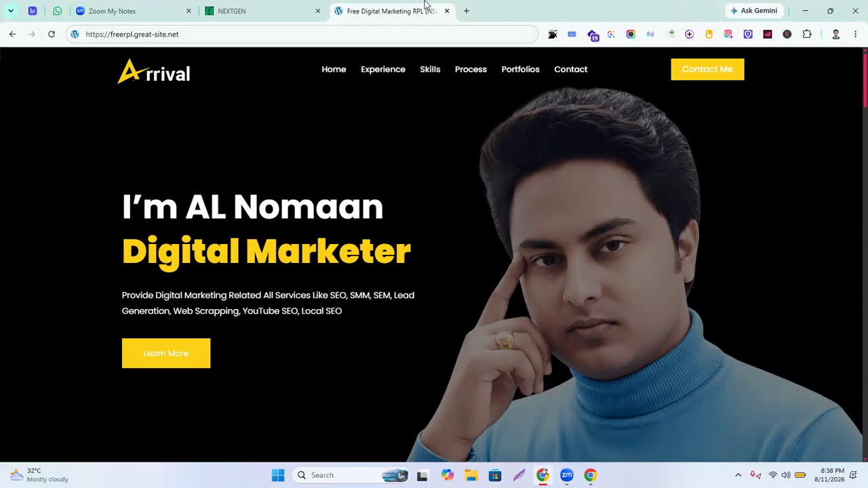
Search Google for 'logo maker' and open the Design.com result in a new tab
click(466, 11)
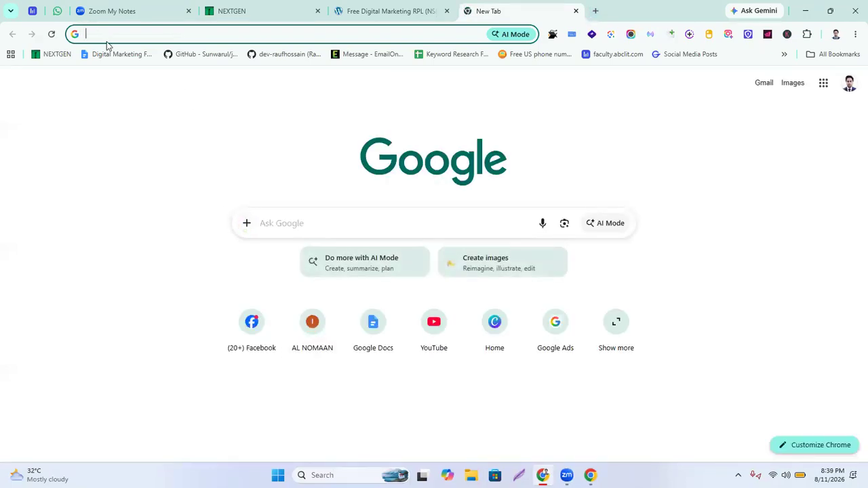
text(logo maker)
key(Return)
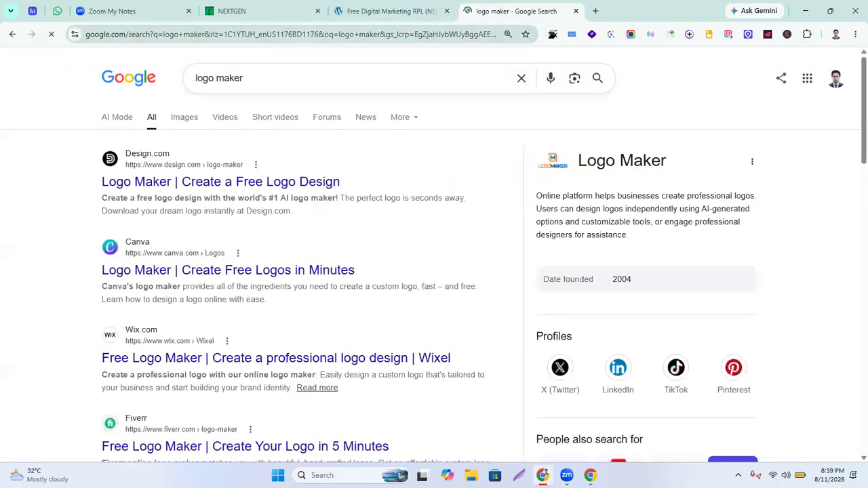
right_click(158, 198)
click(228, 209)
Open the Logomaker search result in another new tab as well
scroll(262, 314, down, 3)
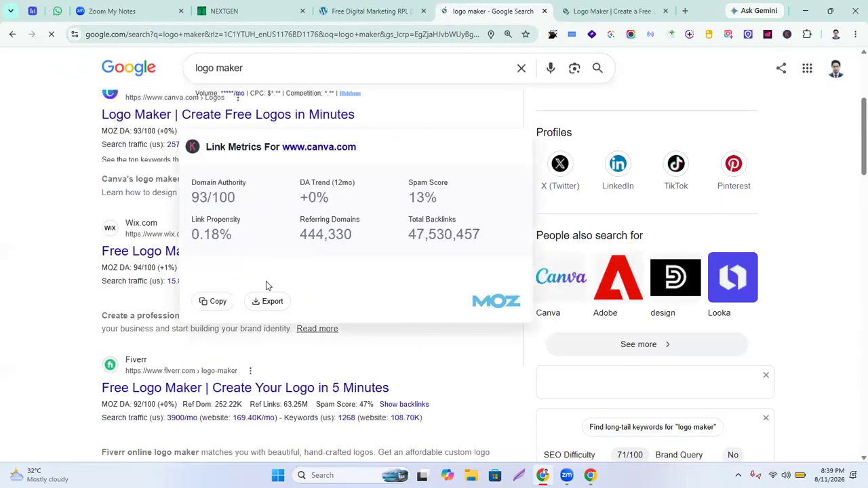
scroll(97, 223, down, 4)
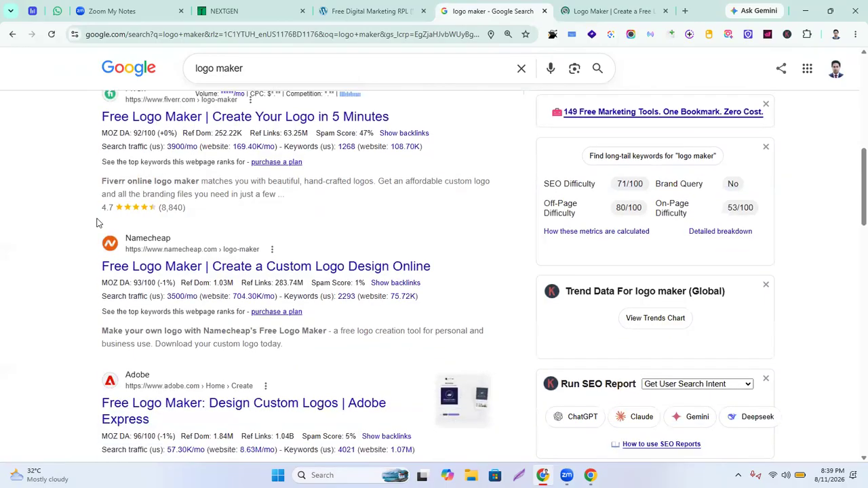
scroll(210, 345, down, 4)
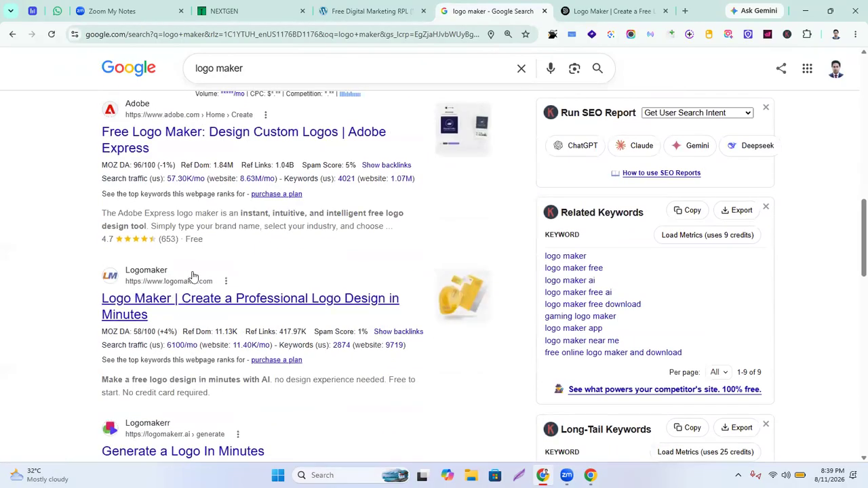
right_click(223, 299)
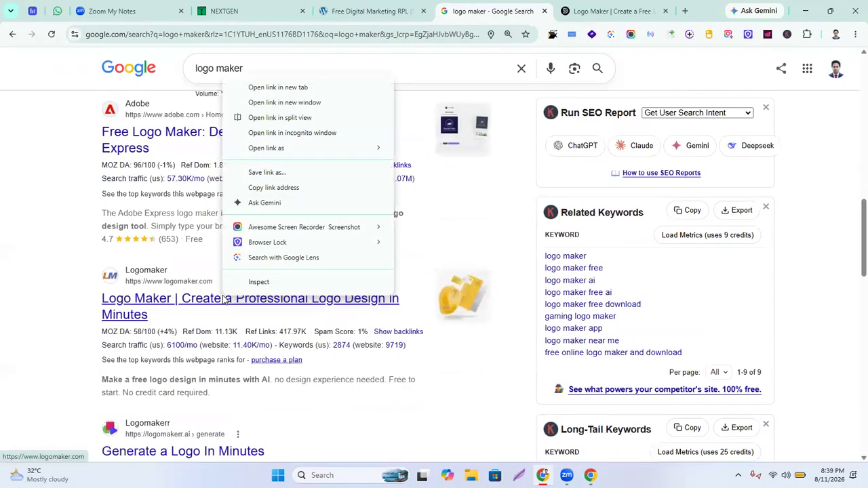
click(265, 89)
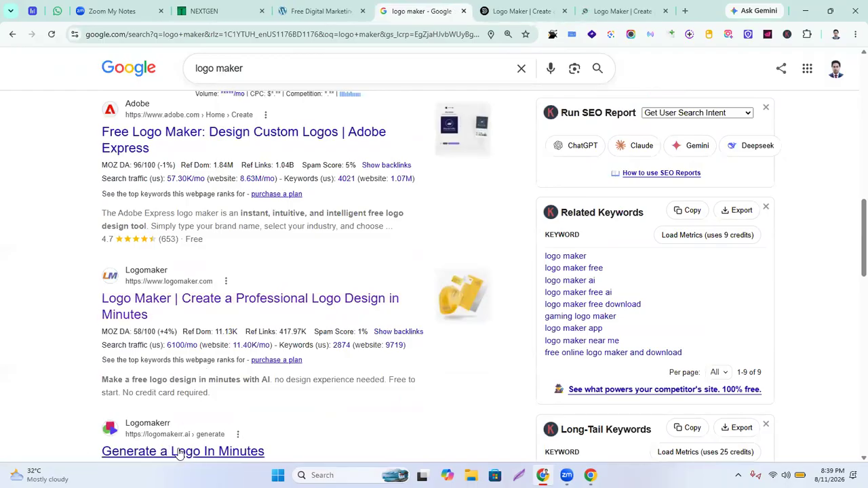
Look over the Logomaker page, then close both the LogoMaker and design.com tabs
click(617, 11)
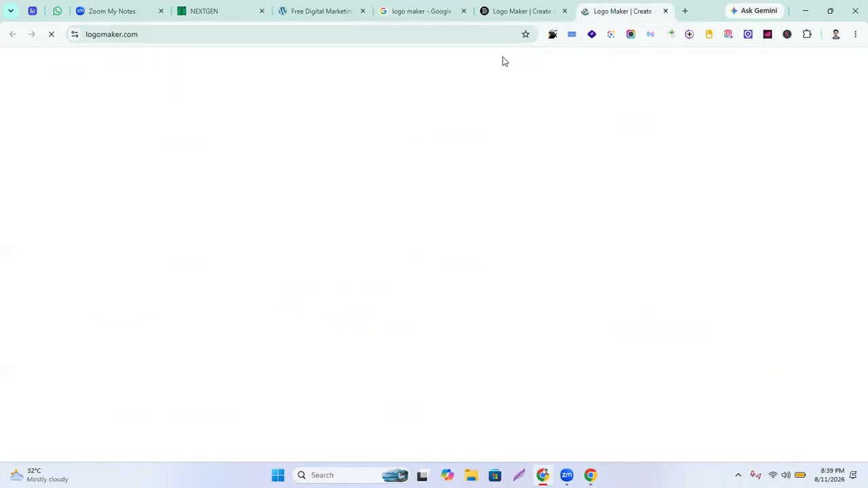
scroll(244, 264, down, 5)
scroll(271, 257, up, 4)
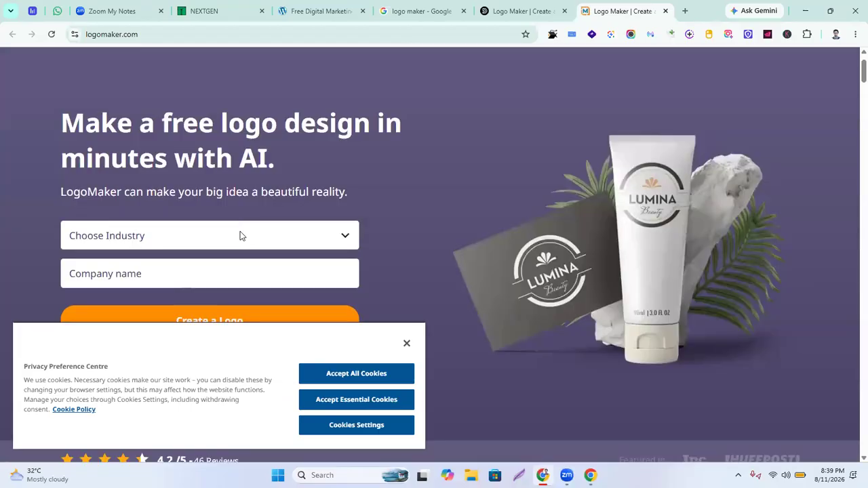
scroll(237, 239, down, 3)
scroll(234, 240, up, 4)
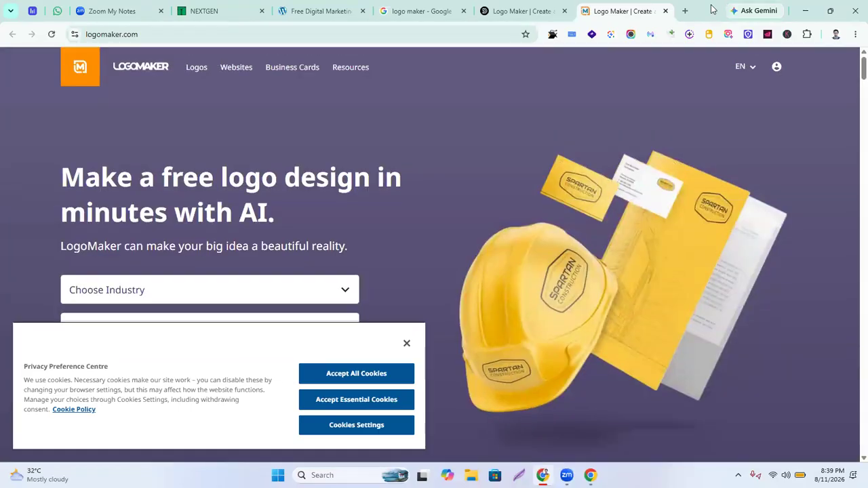
click(666, 12)
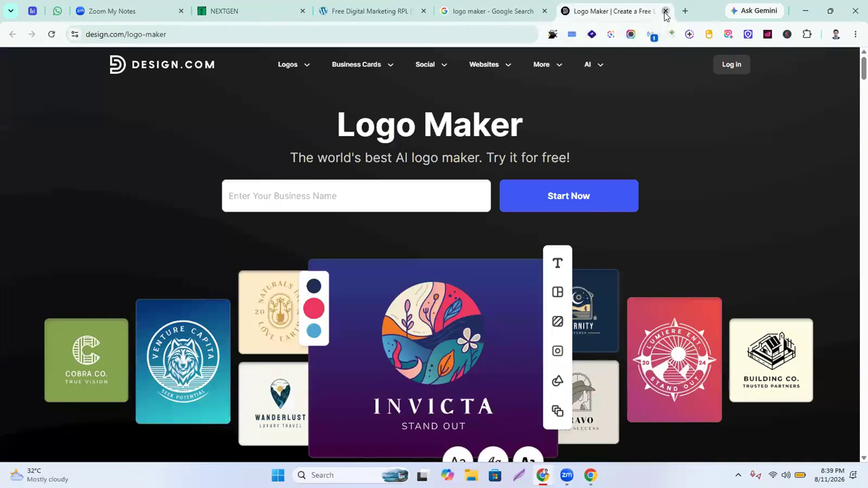
click(668, 10)
Search 'gpt' in a fresh tab and go to chatgpt.com from the results
click(596, 12)
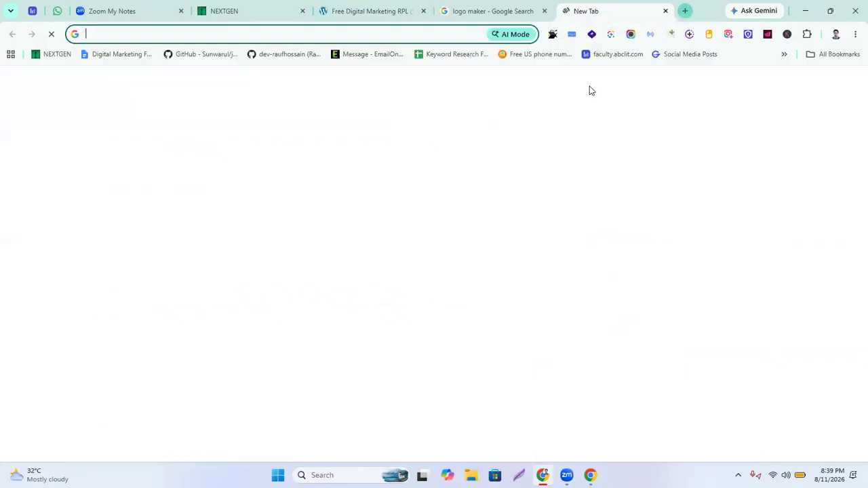
text(gpt)
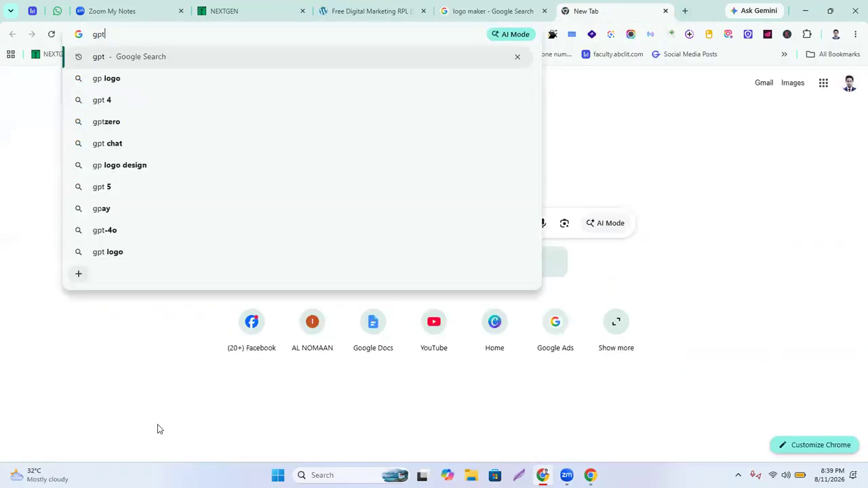
key(Return)
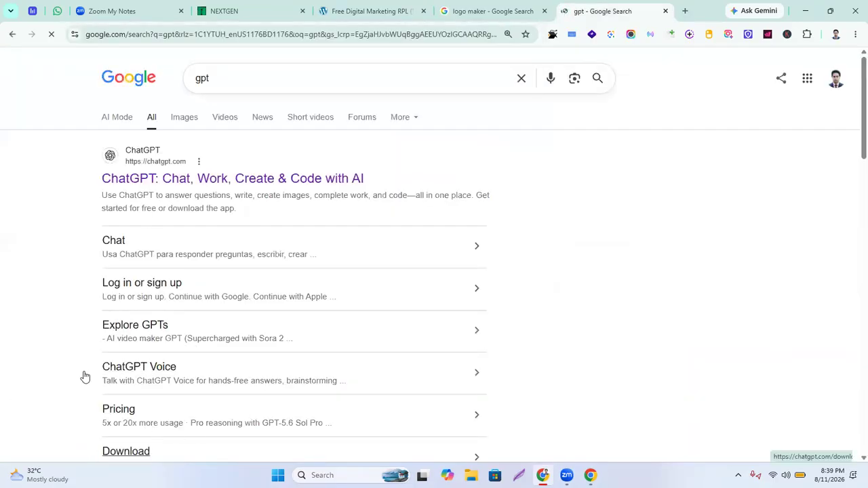
click(180, 180)
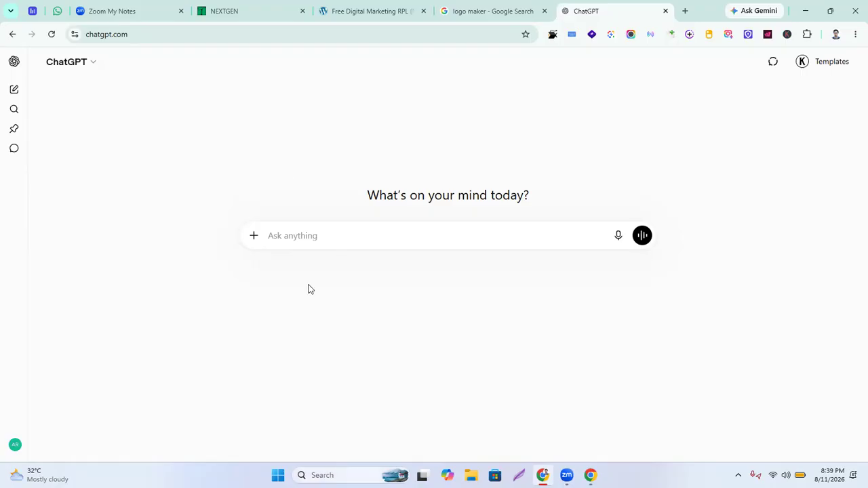
Draft a prompt casting ChatGPT as a 10+ years' graphic designer, requesting a detailed Brand Logo prompt for the business
click(408, 227)
text(as if)
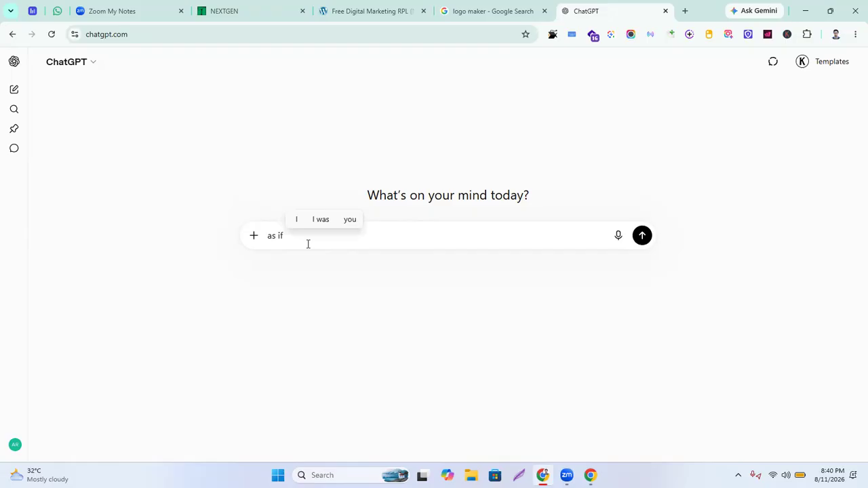
text( my )
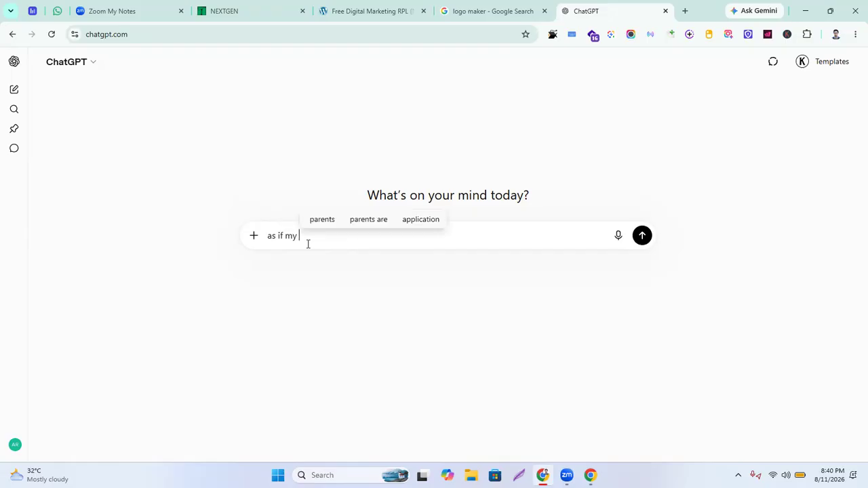
text(busine)
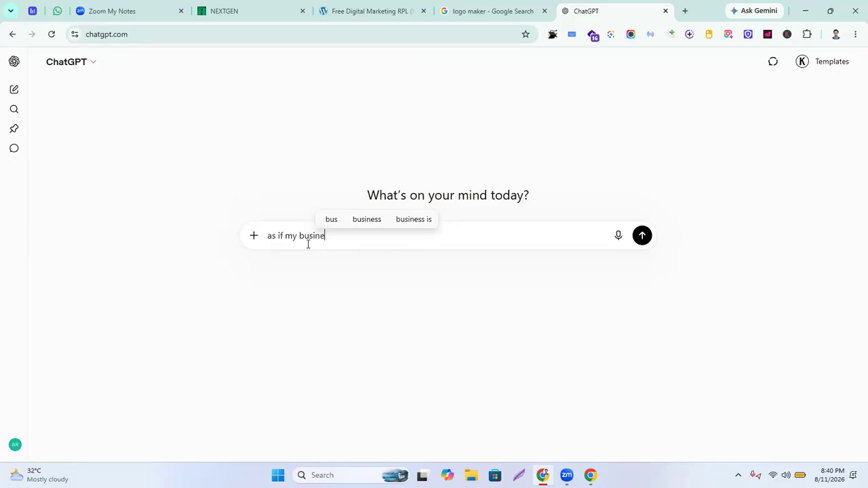
text(ss name )
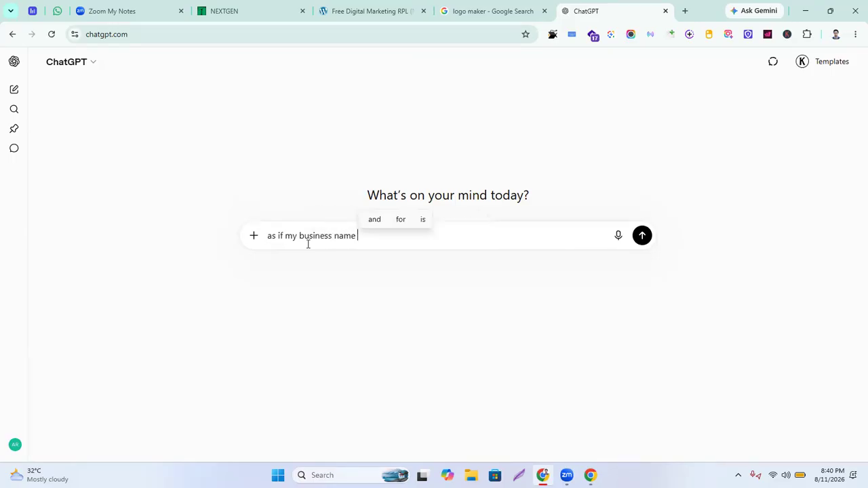
text(is "")
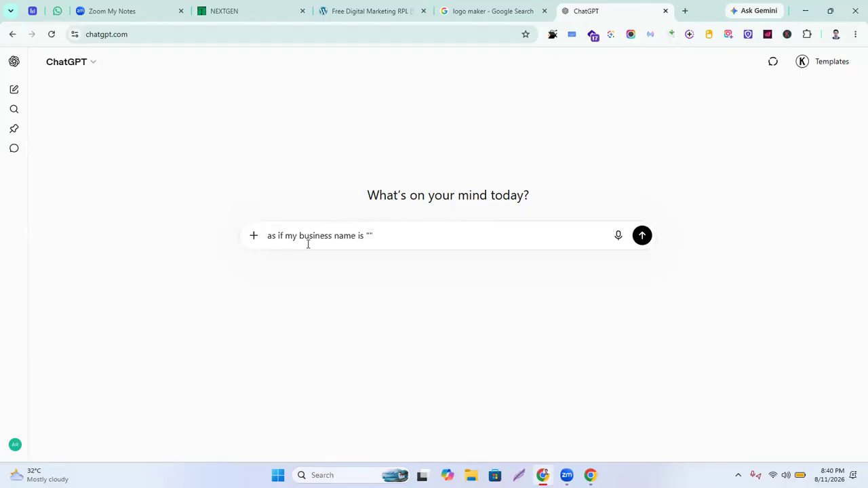
text(Asses)
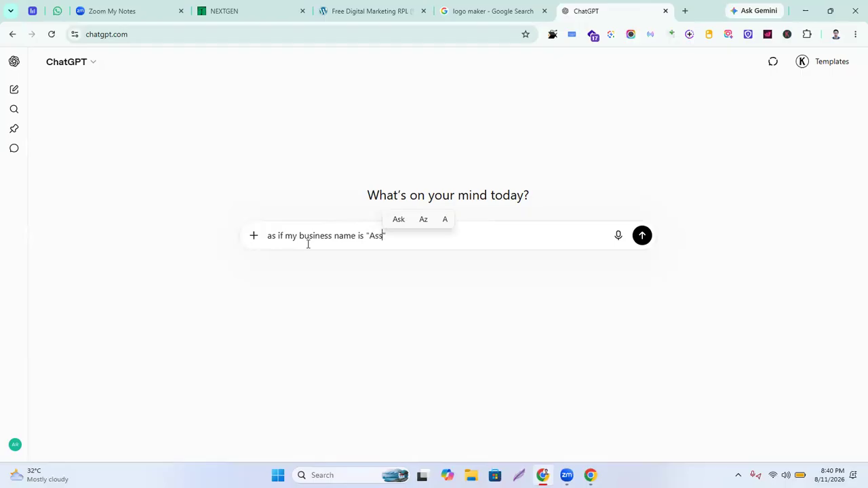
text(sor )
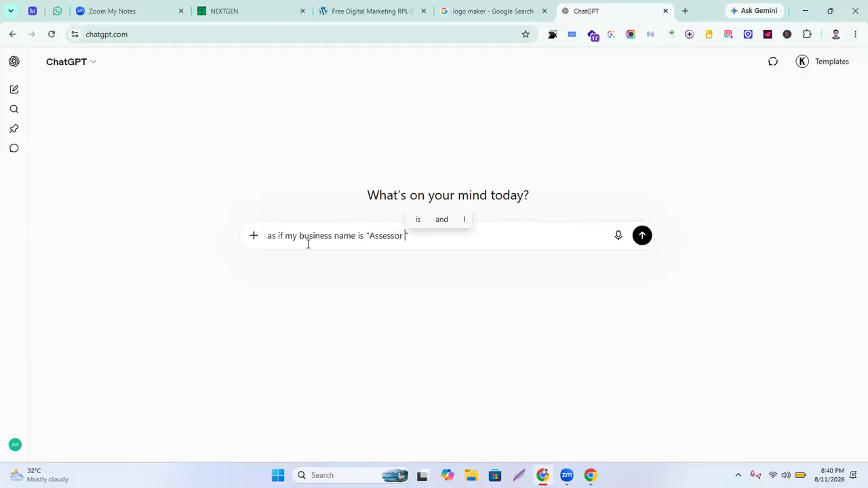
text(Nomaan)
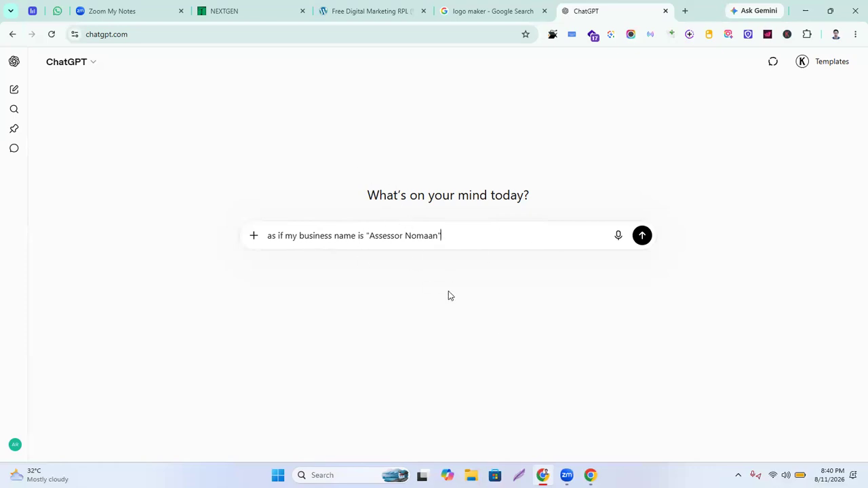
text(so)
text( wri)
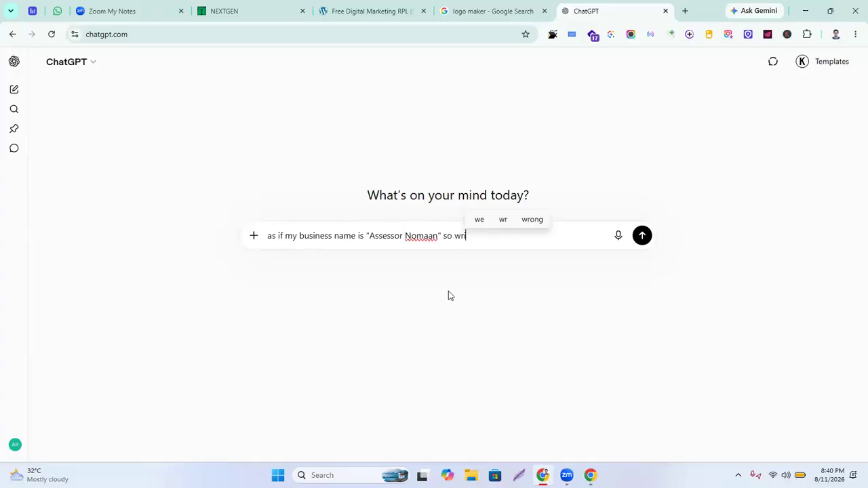
text(te a pro)
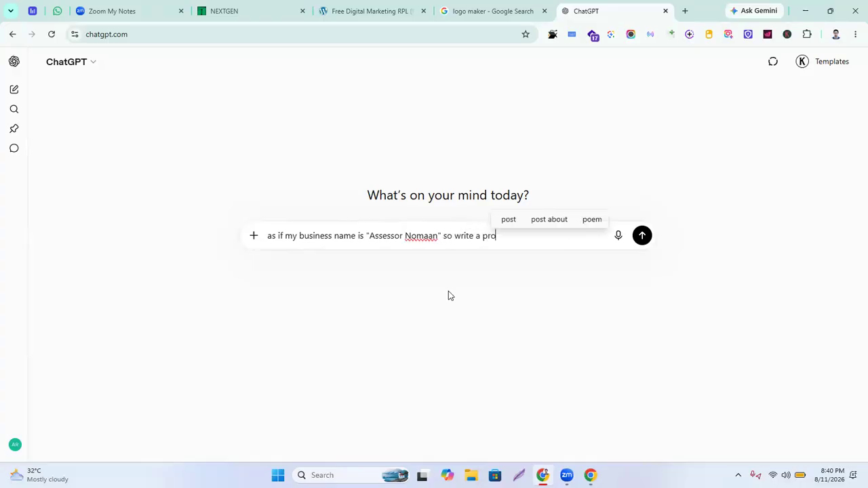
text(fessional)
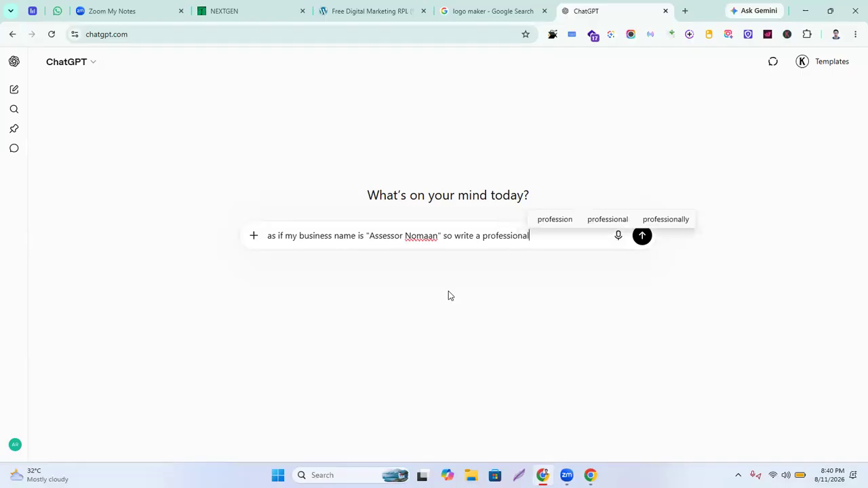
text( PROMP)
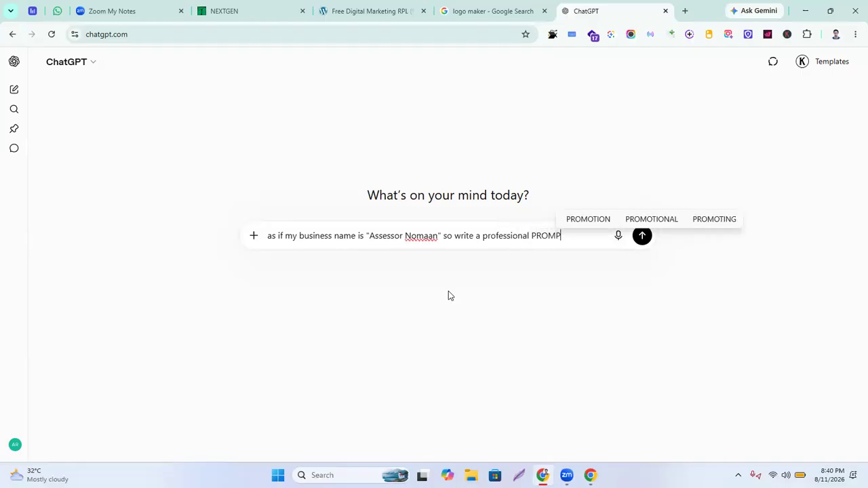
text(T in )
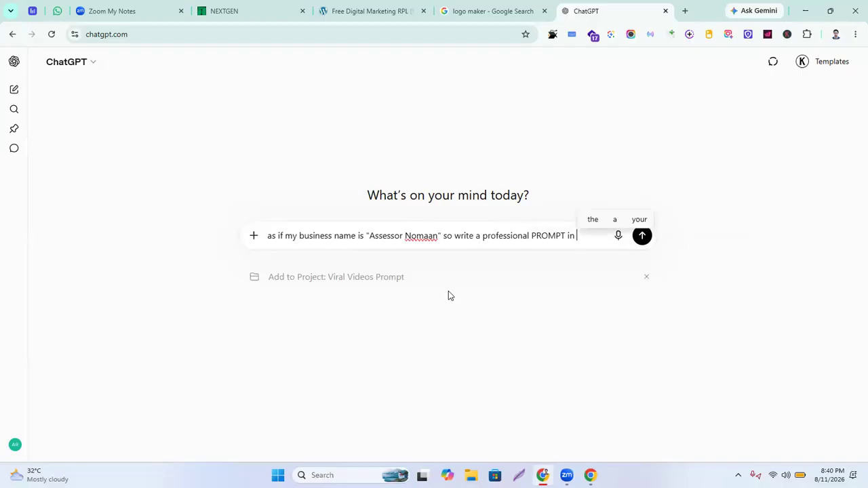
text(Details)
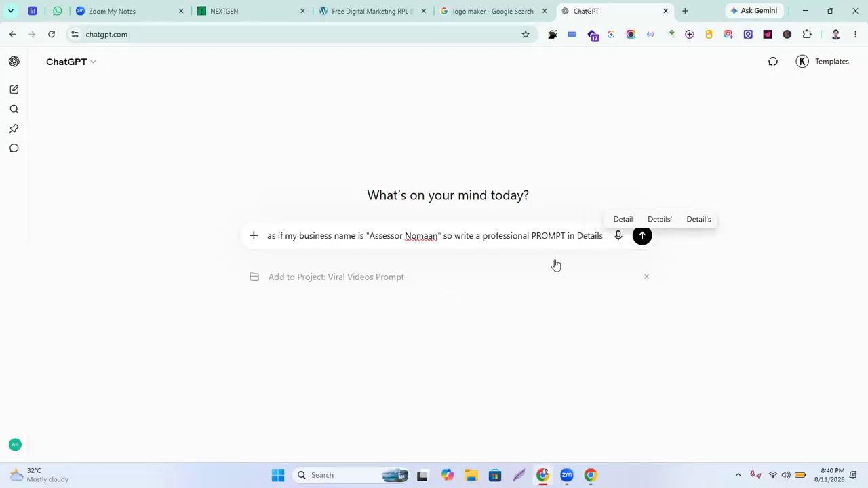
click(266, 236)
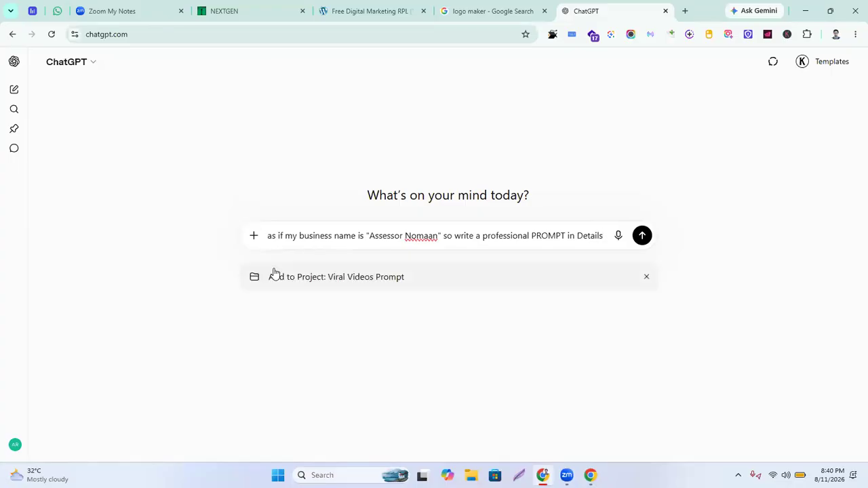
text(You Are a )
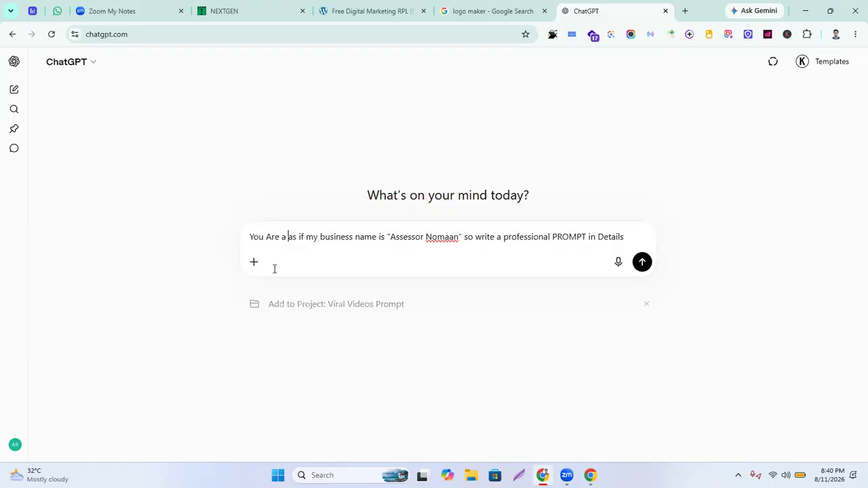
text(Profess)
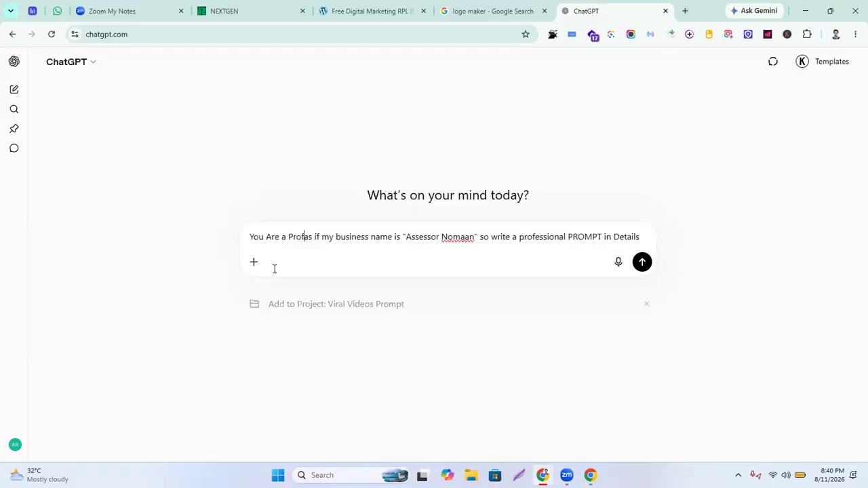
text(ional G)
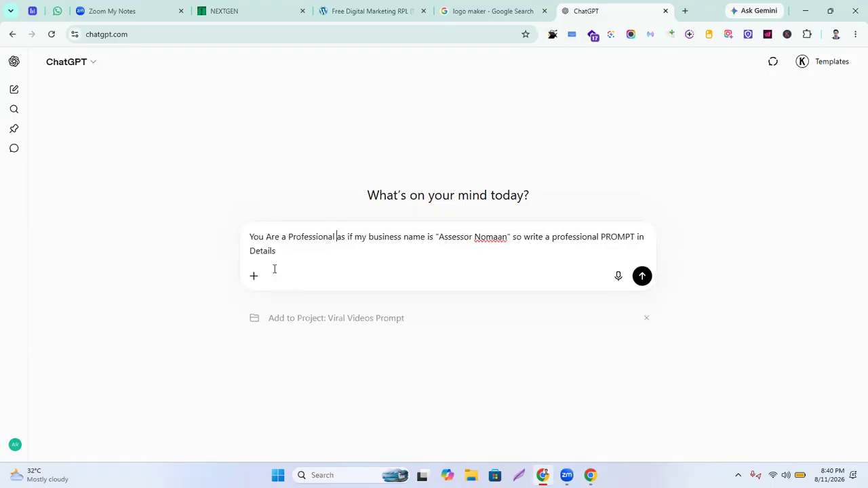
text(raphic )
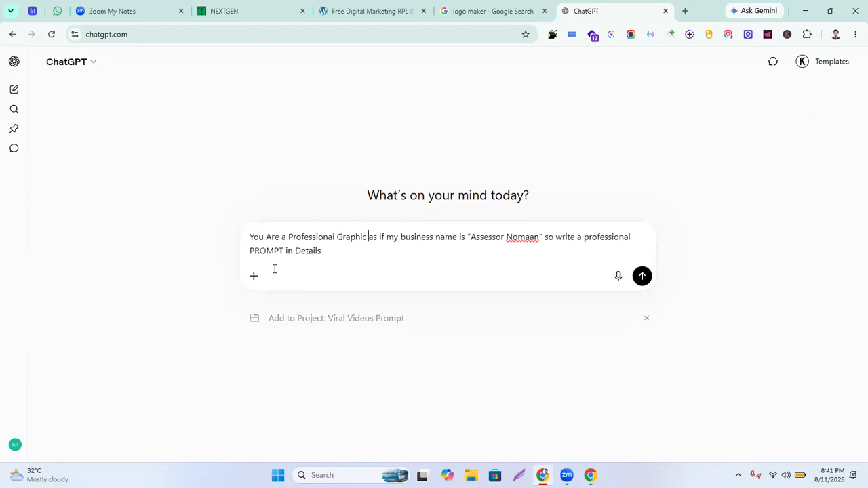
text(Designer)
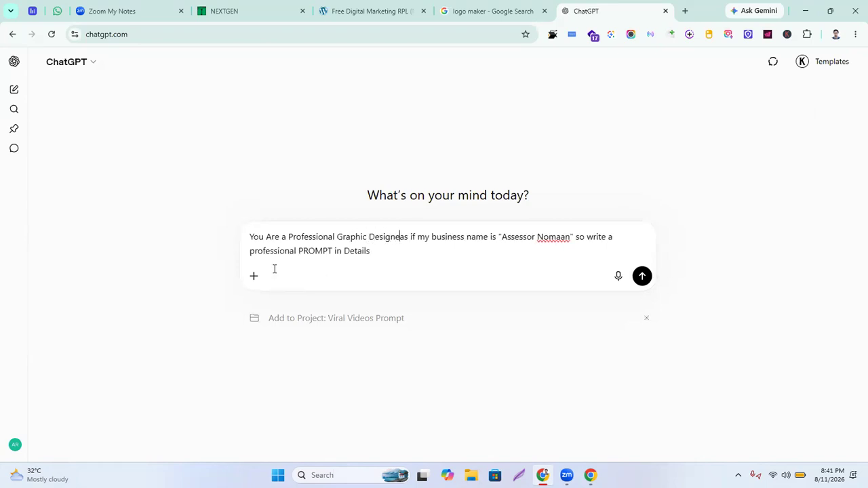
text(, More Than )
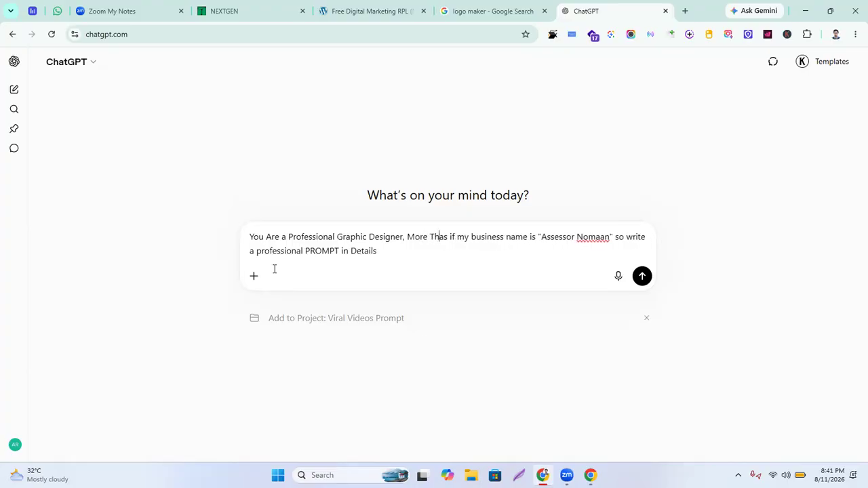
text(10)
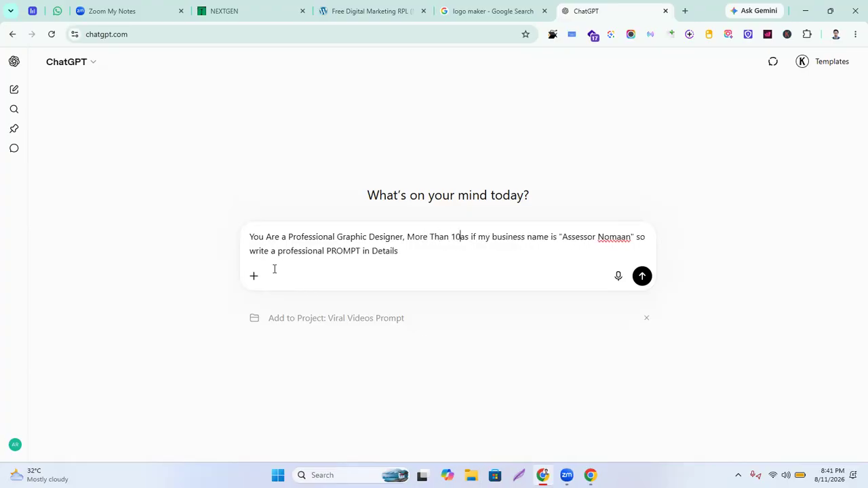
text( Years )
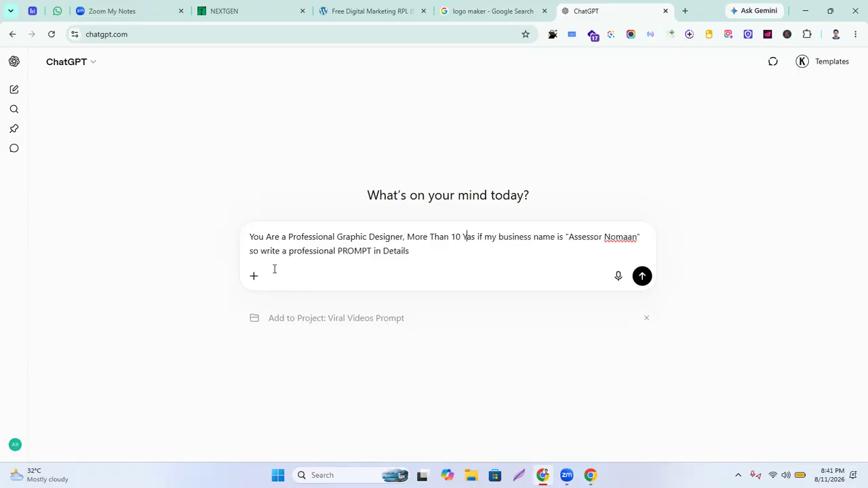
text(Of Ex)
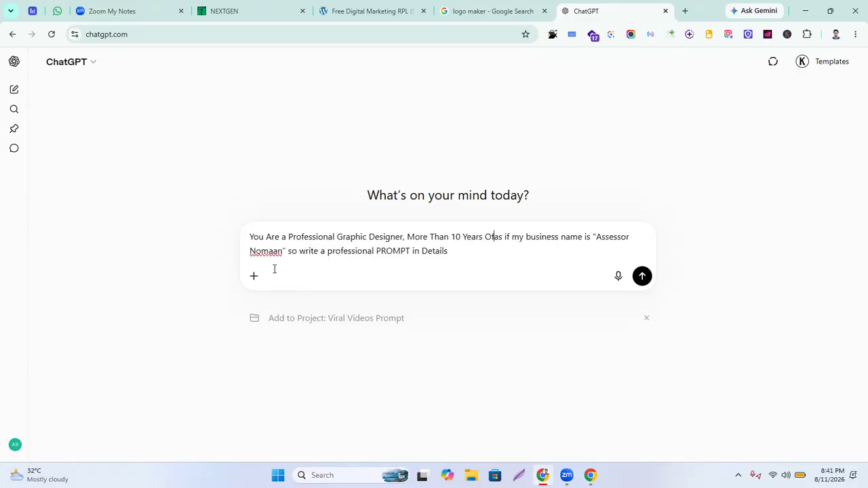
text(perience)
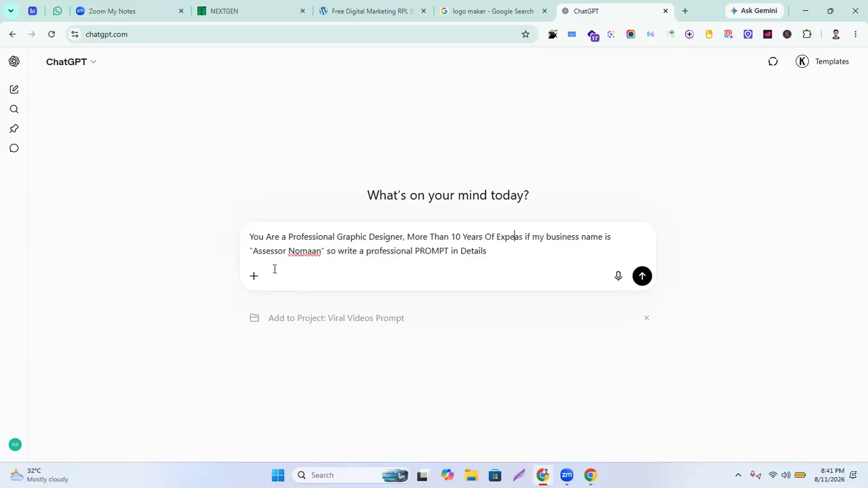
text(s,)
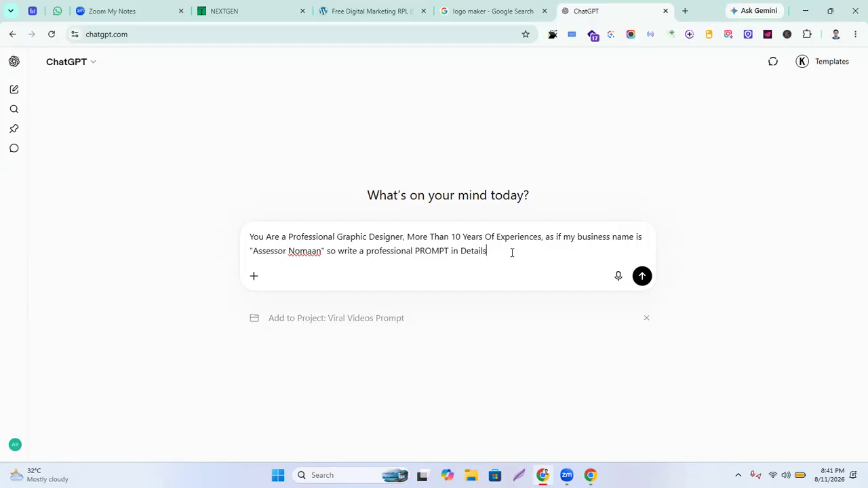
text(to designin)
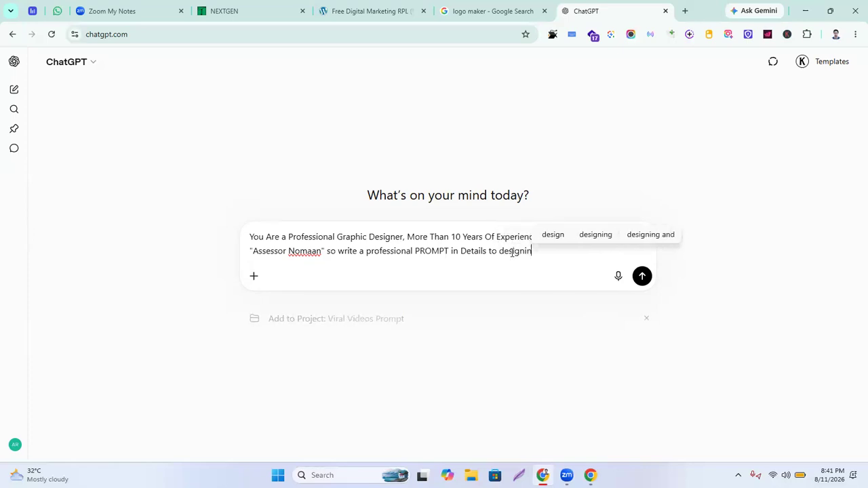
text(g a Logo)
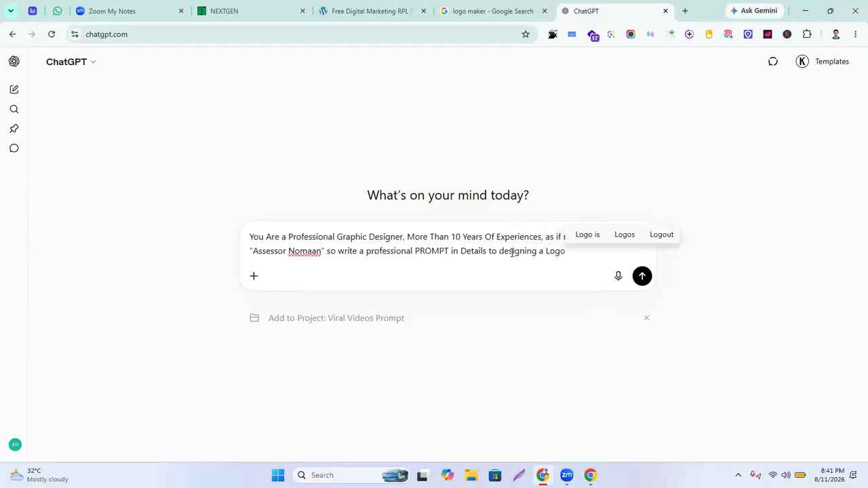
key(Left)
key(Left)
key(Left)
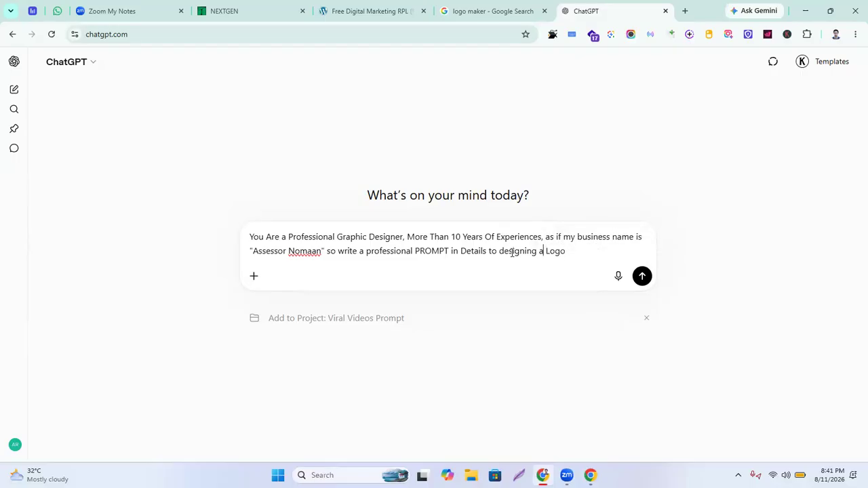
text(Bra)
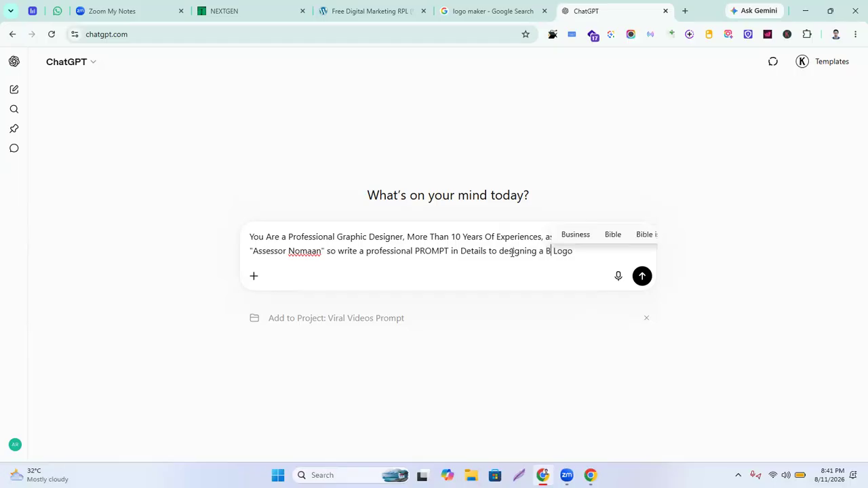
text(nd Logo)
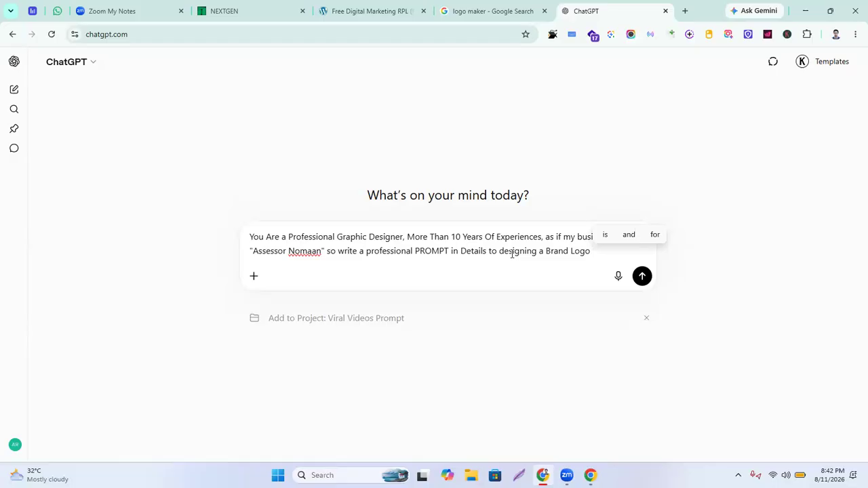
Attach the portrait photo from Desktop > NSDA > ASSET NSDA > My Pic to the prompt
click(254, 277)
click(123, 242)
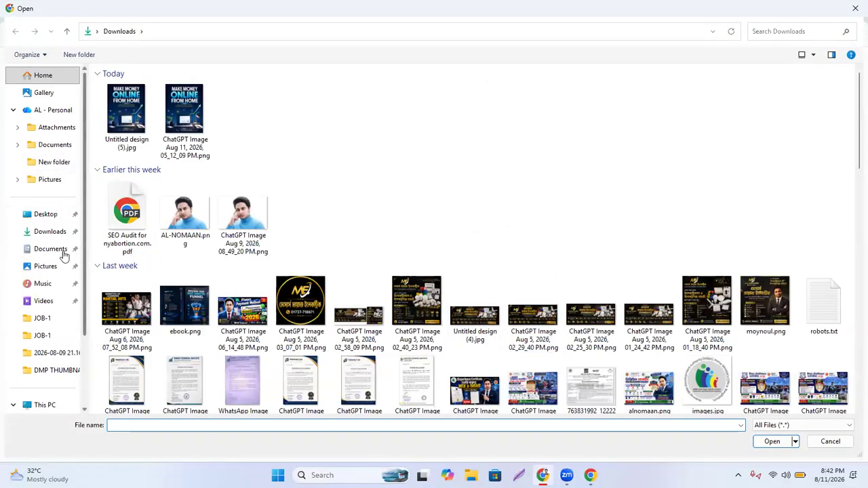
click(47, 216)
double_click(295, 107)
double_click(134, 107)
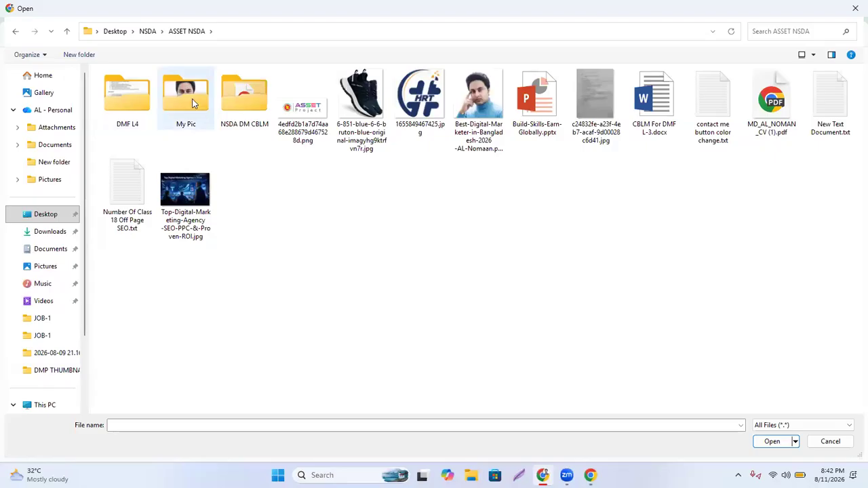
double_click(192, 100)
double_click(139, 96)
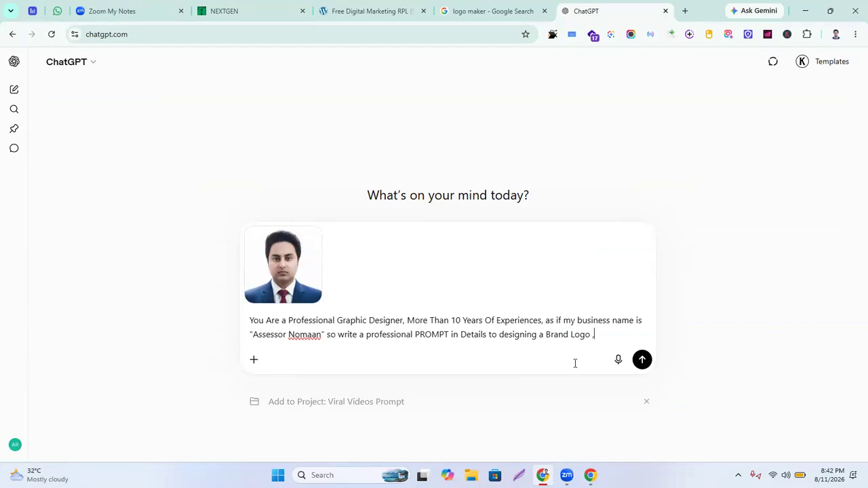
Append ', must be use the uploaded image on the logo, logo size' to the prompt
text(must be use)
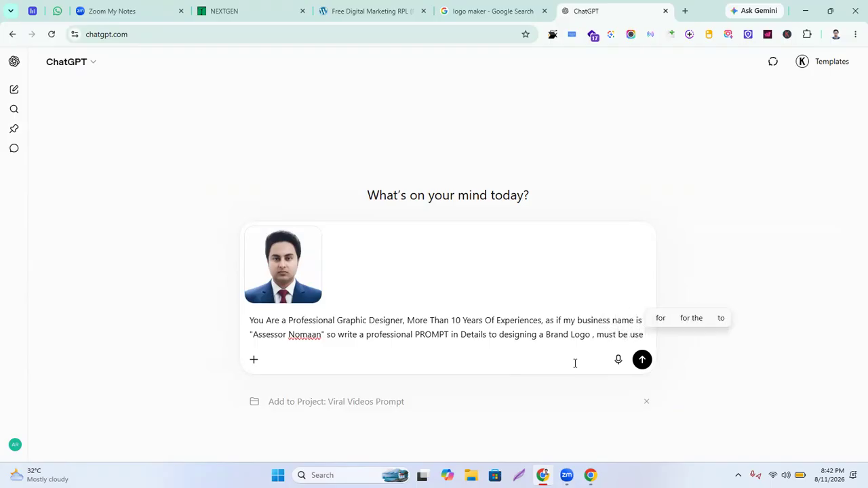
text( the uploaded image on the )
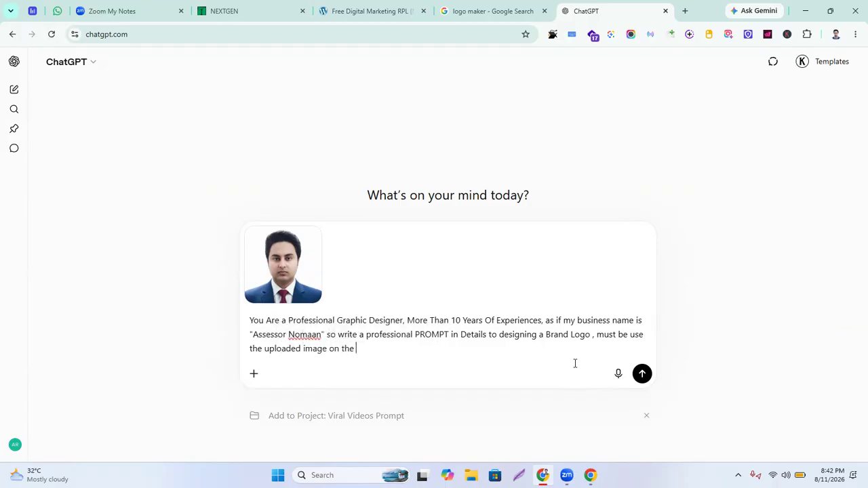
text(logo)
key(BackSpace)
text(, logo size)
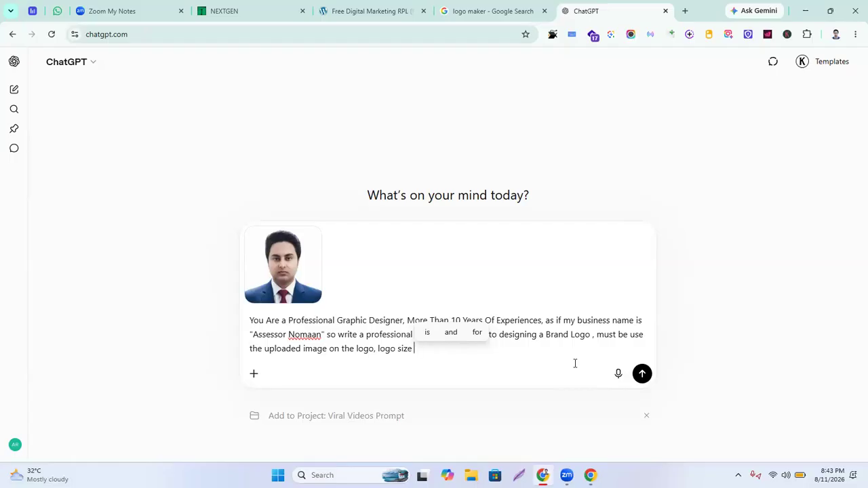
click(374, 9)
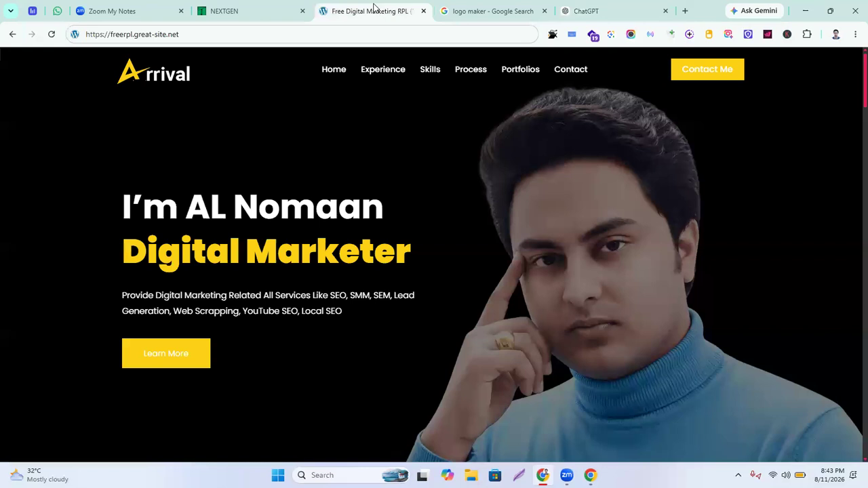
drag(165, 80, 473, 174)
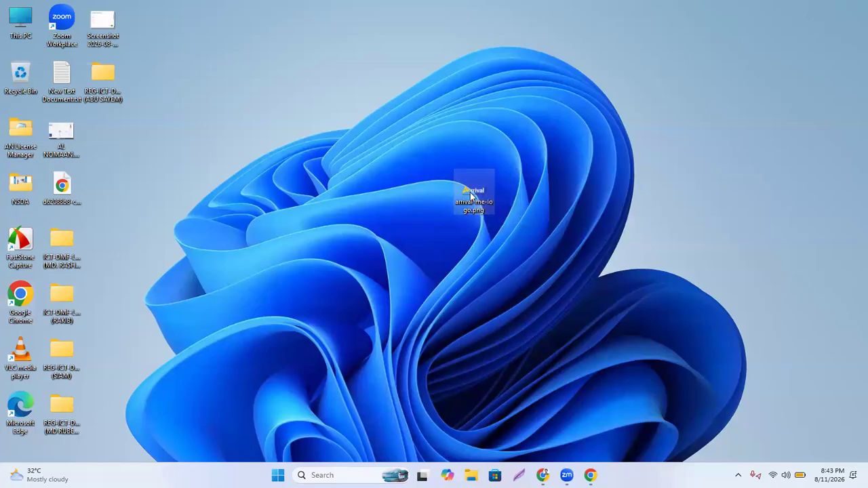
double_click(471, 196)
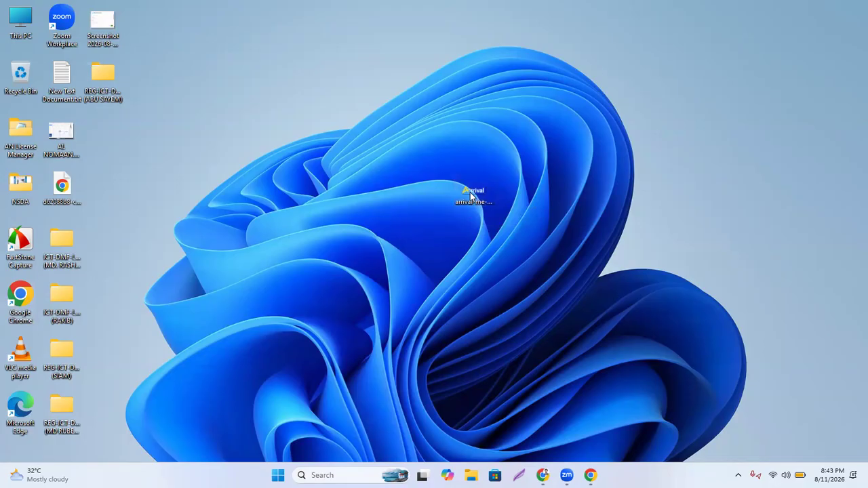
right_click(470, 196)
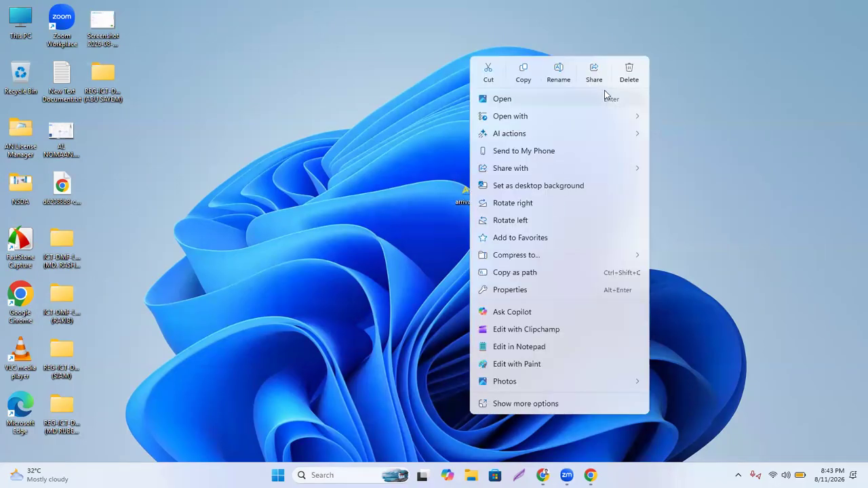
click(625, 79)
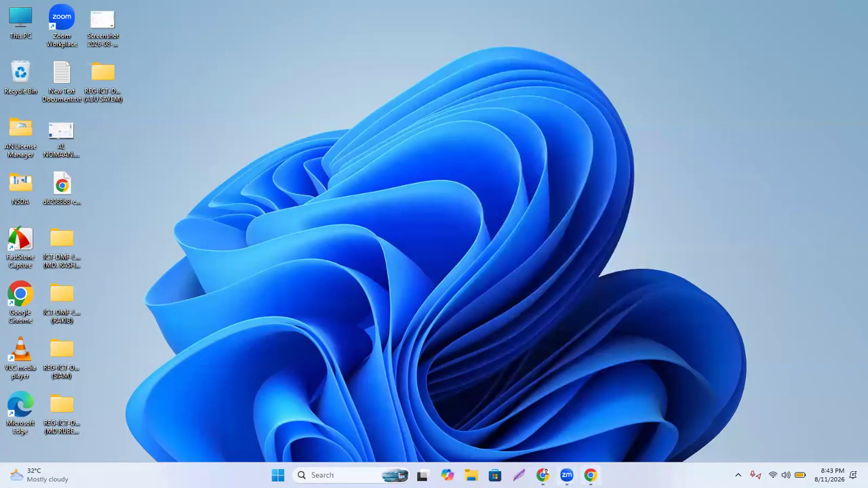
mouse_move(590, 475)
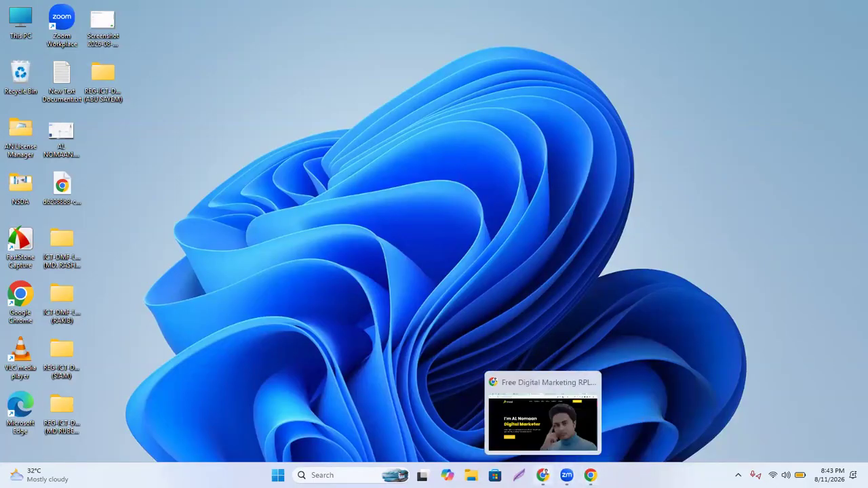
click(543, 475)
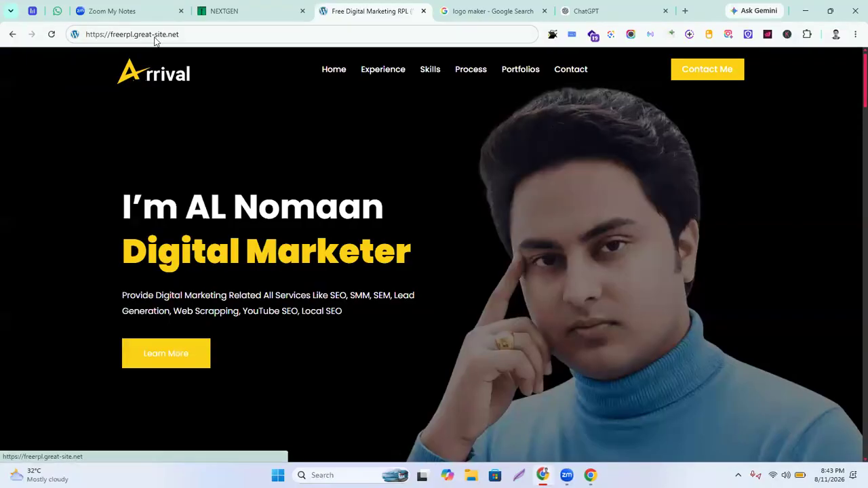
click(589, 13)
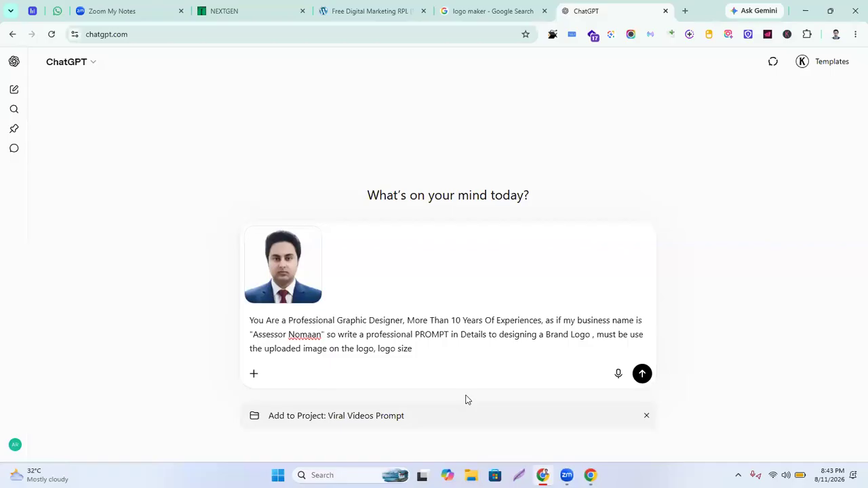
Complete the request with 150 × 55 px, transparent background, vector, prompt-only; file under Viral Videos Prompt and send
text(0 PX)
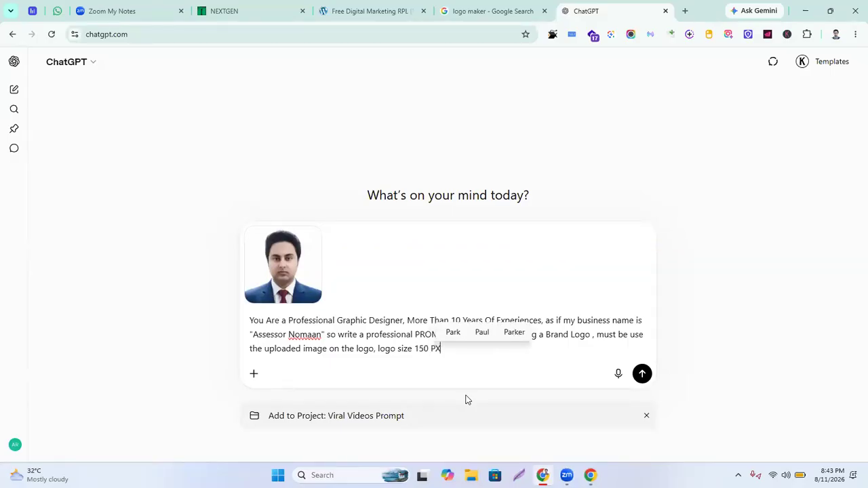
text( into )
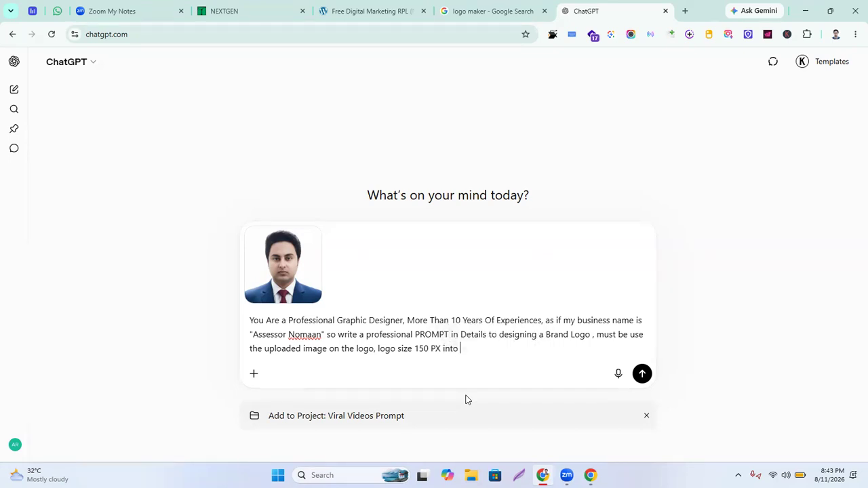
text(55 PX )
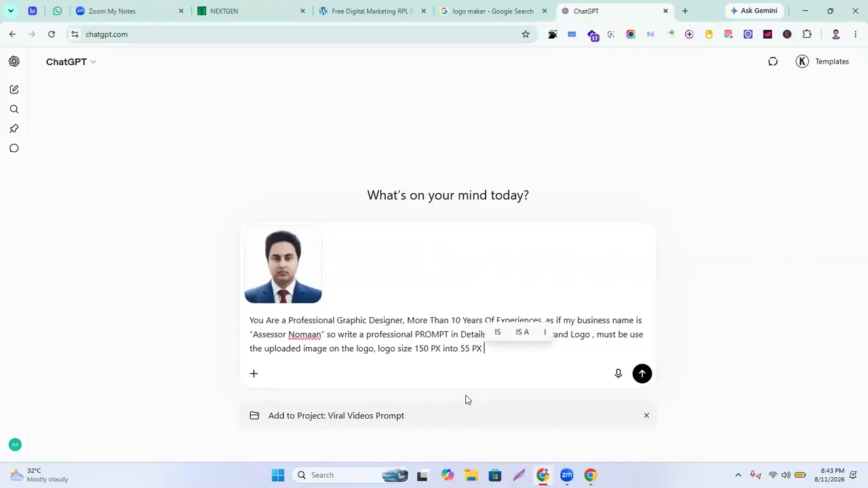
text(,)
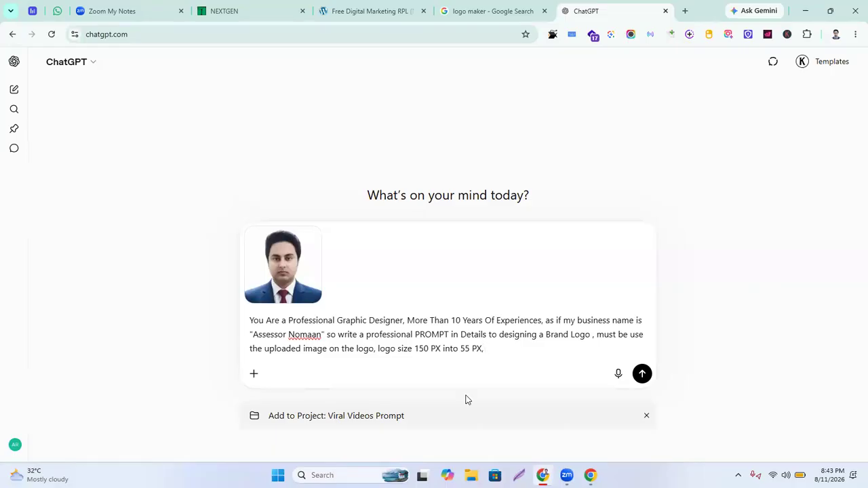
text( Trans)
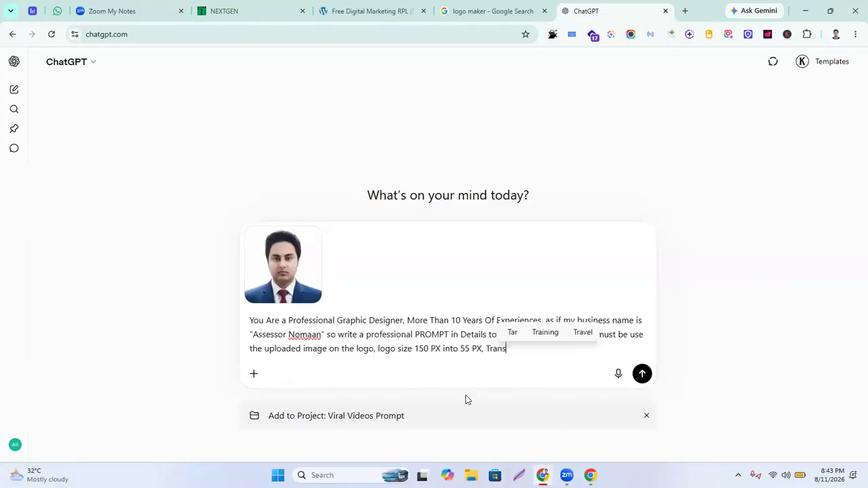
text(parent)
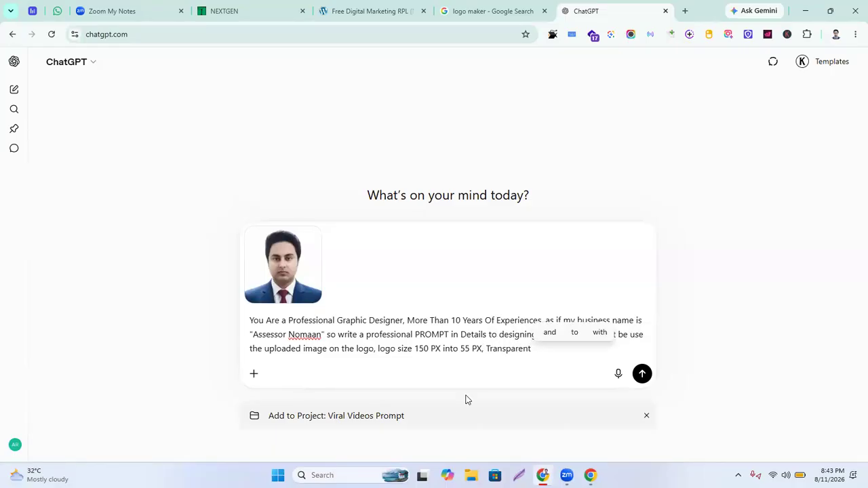
text( Bancground)
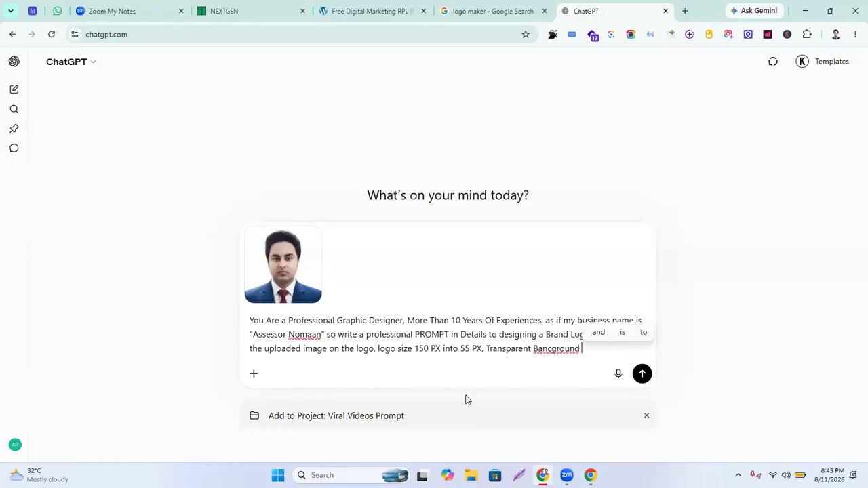
right_click(553, 350)
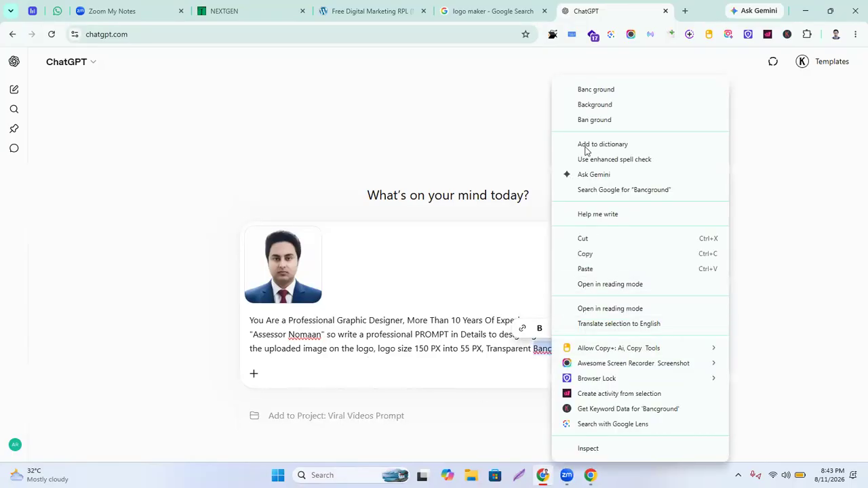
click(602, 105)
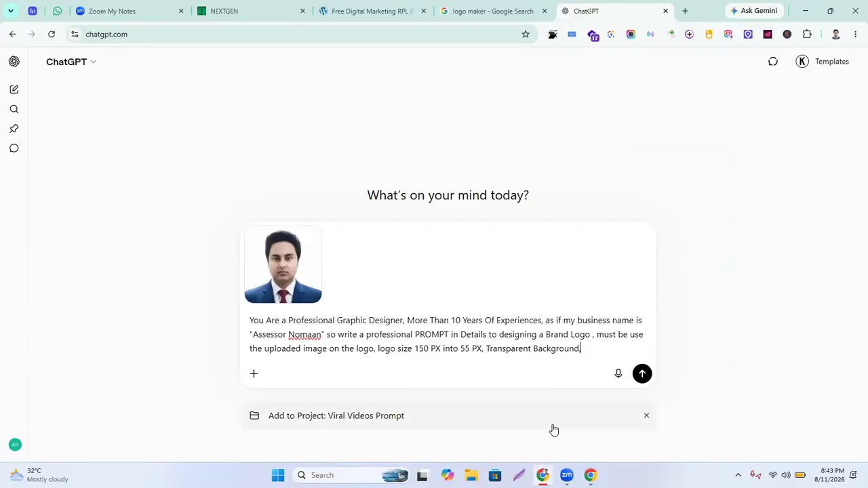
text(hi)
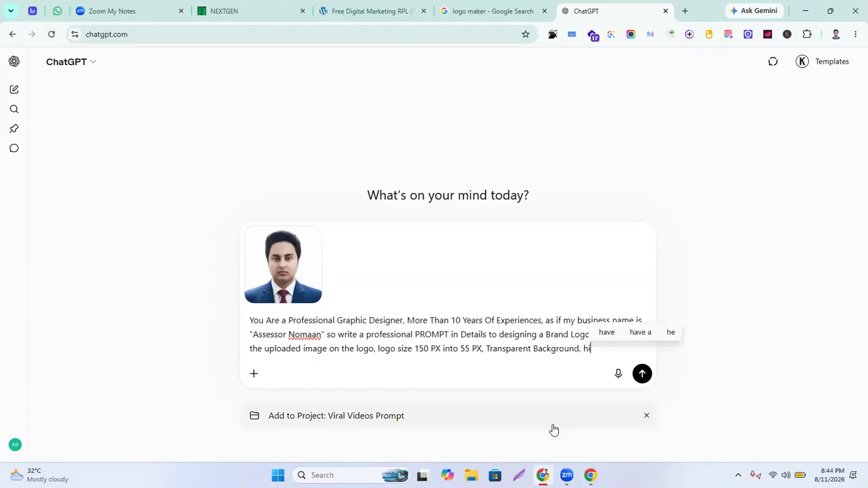
text(gh qua)
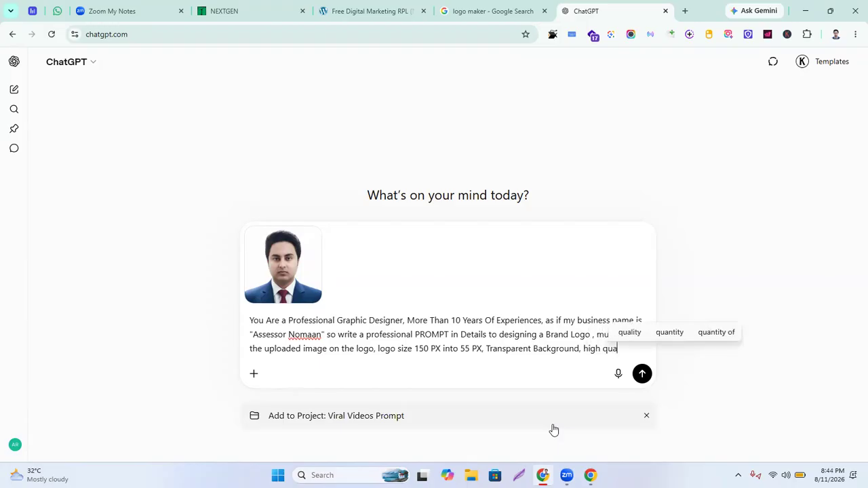
text(lity v)
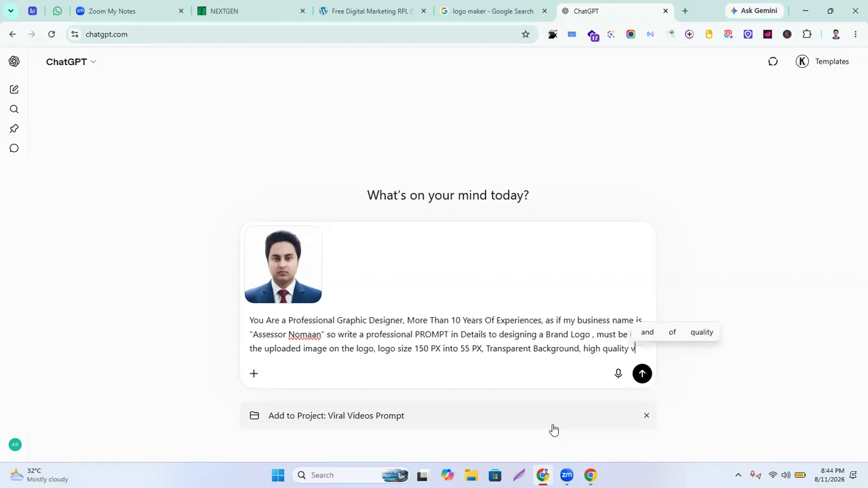
text(ector image)
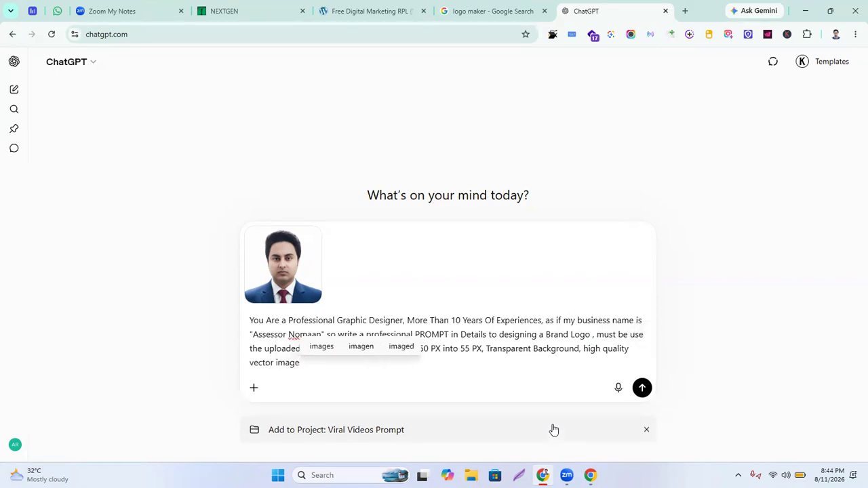
text(.)
text( neve)
text(r cr)
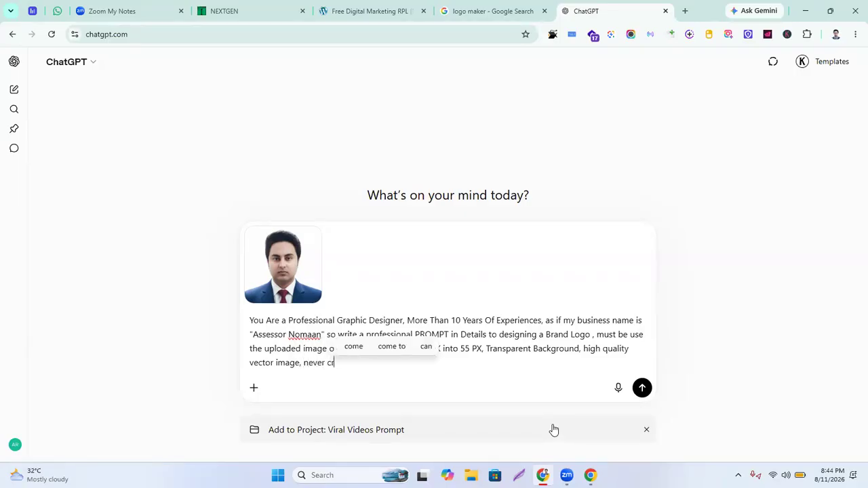
text(eate any)
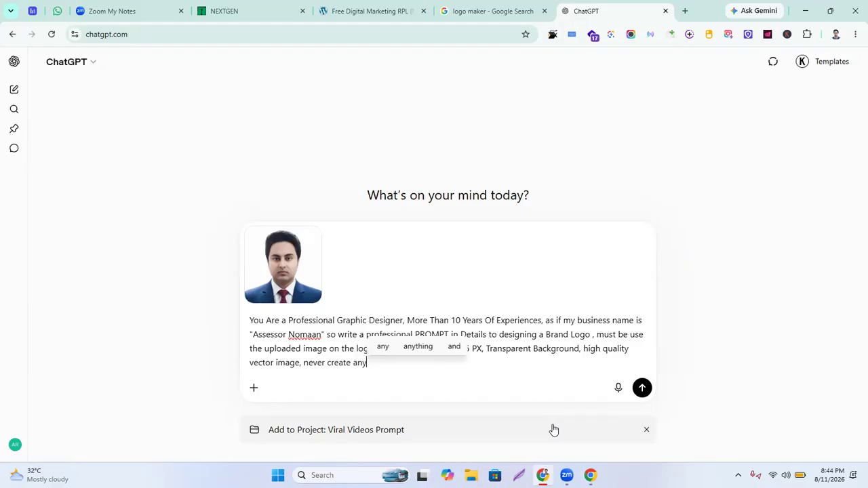
text( image right no)
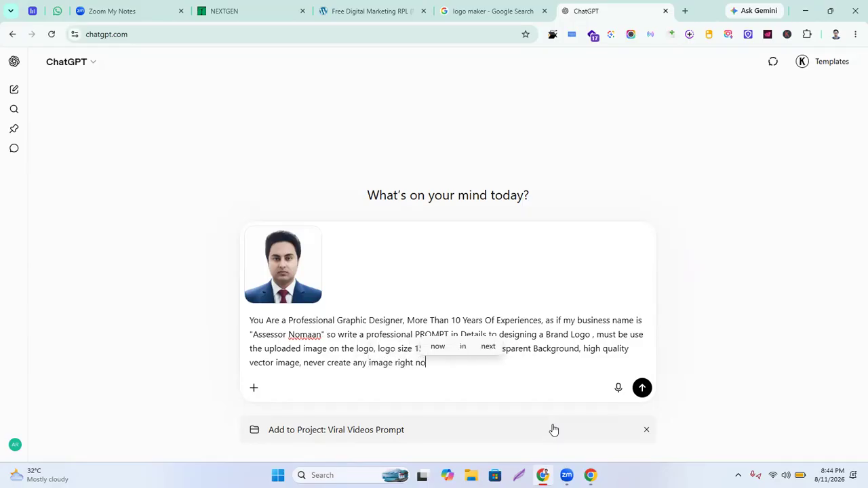
text(w,just )
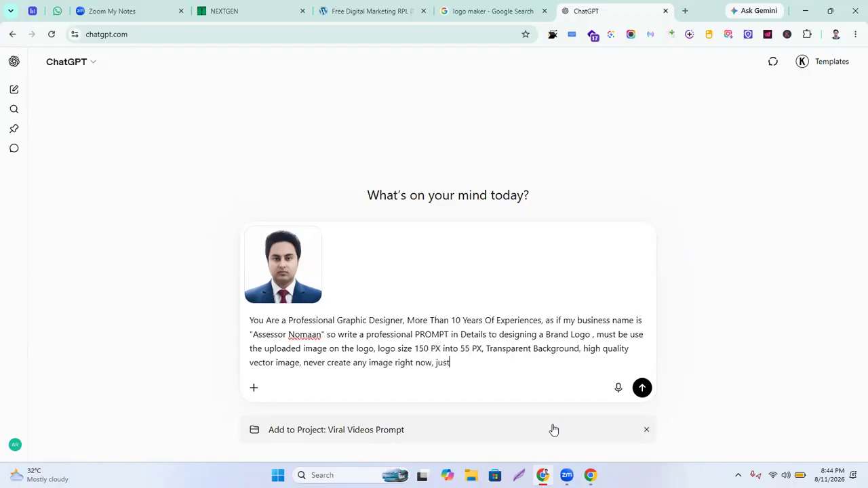
text(PROMP)
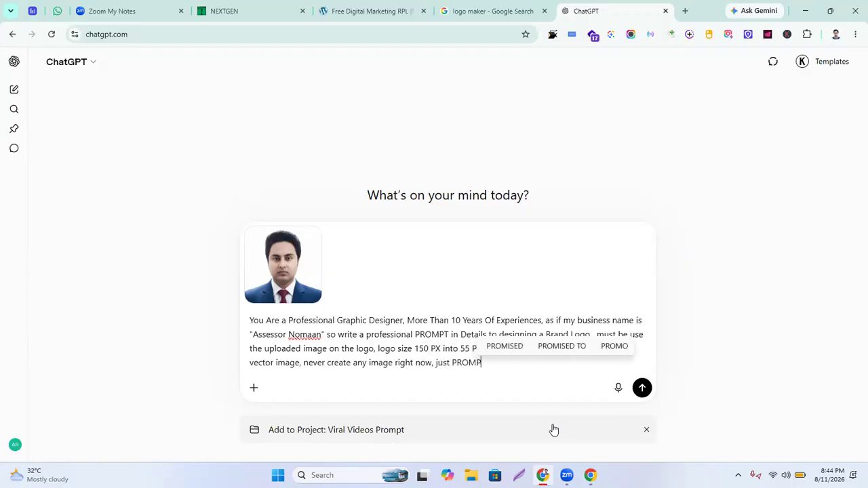
text(T in details)
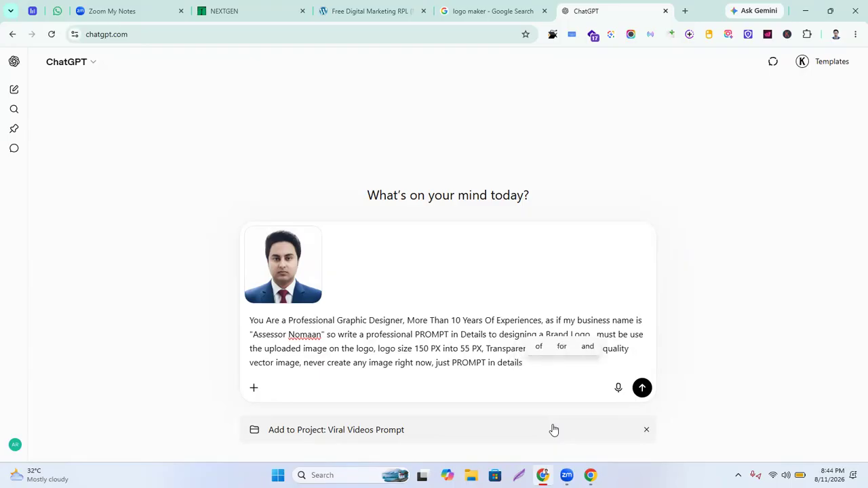
click(554, 429)
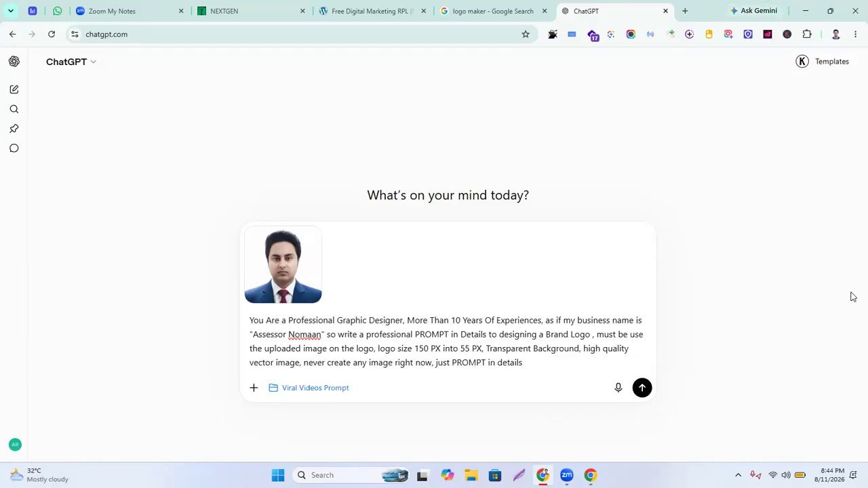
click(643, 388)
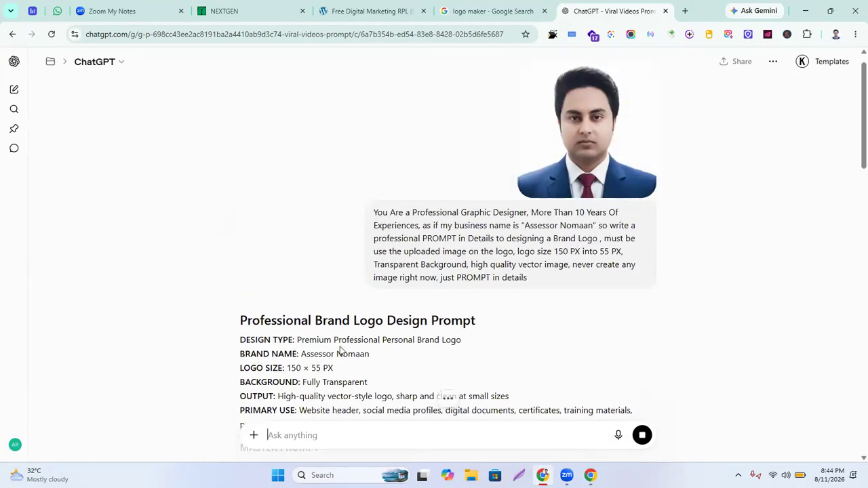
Review the logo-design reply and copy the text from the Master Prompt through the Negative Prompt
scroll(343, 344, down, 4)
scroll(344, 339, down, 10)
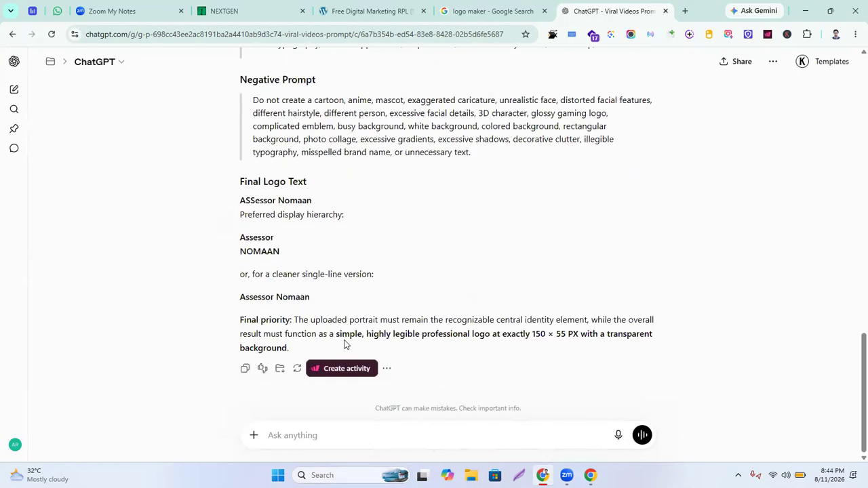
scroll(347, 346, up, 10)
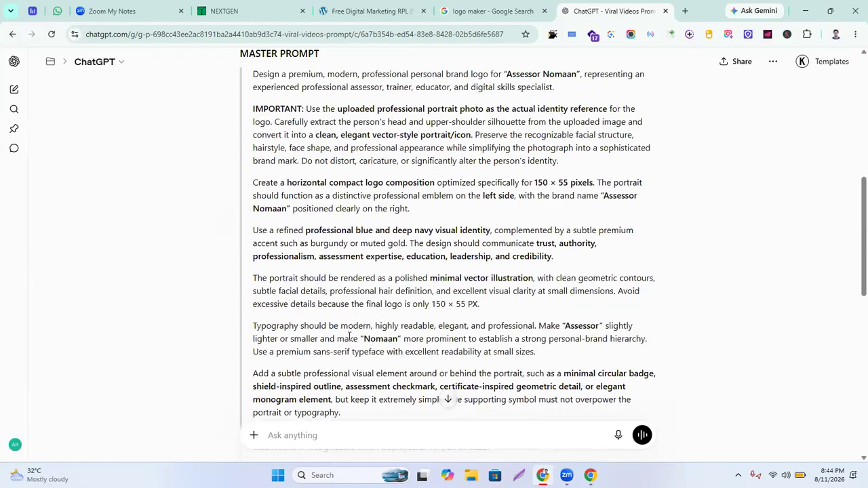
scroll(349, 332, up, 1)
scroll(349, 332, down, 2)
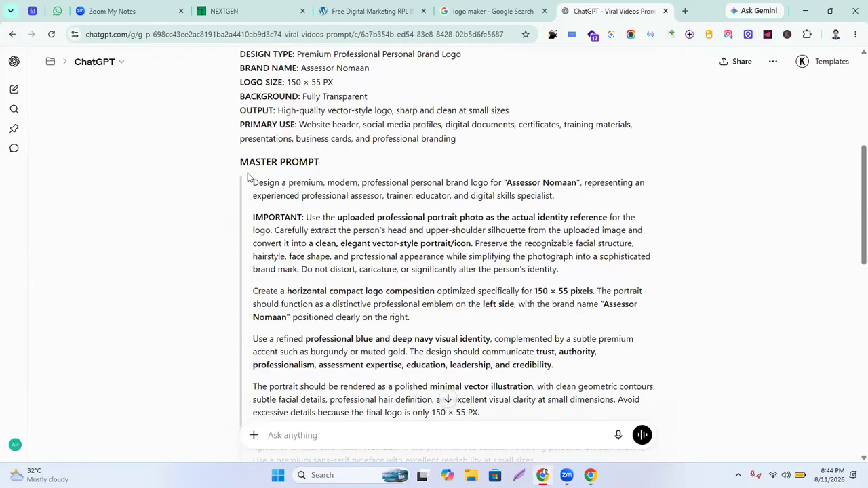
drag(254, 183, 489, 315)
scroll(398, 289, down, 1)
scroll(465, 303, down, 4)
scroll(370, 278, down, 2)
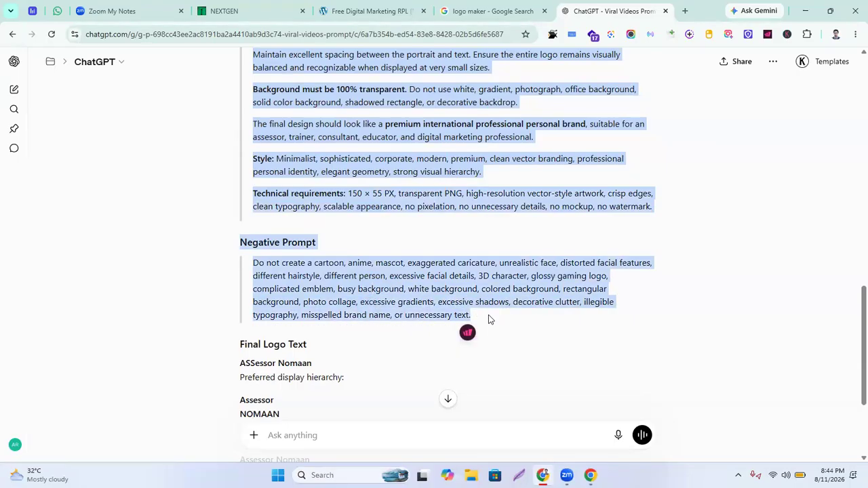
scroll(488, 315, down, 3)
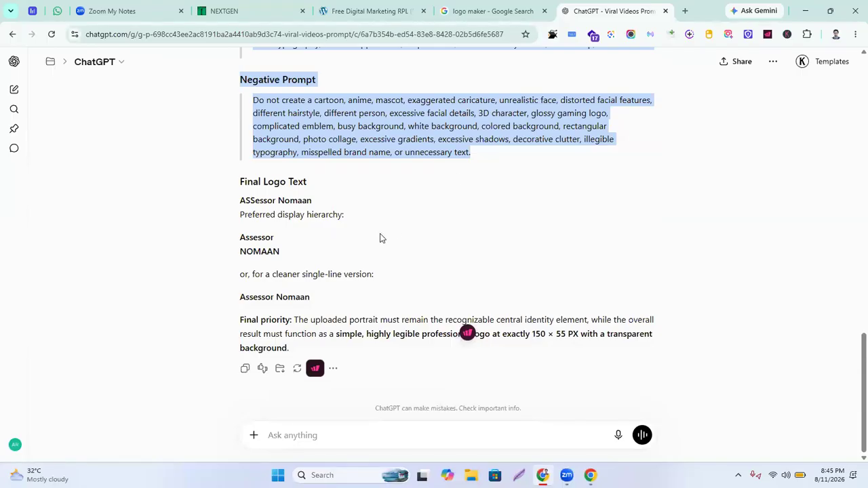
Attach the portrait photo to a new message
click(255, 437)
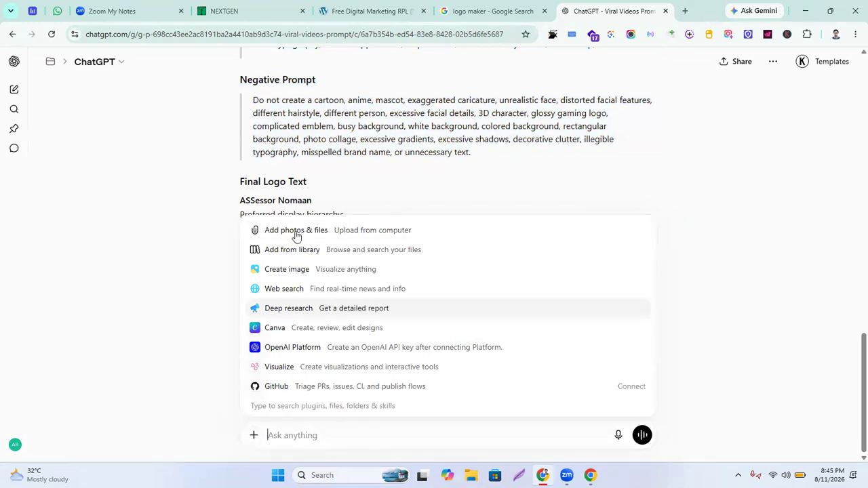
click(87, 182)
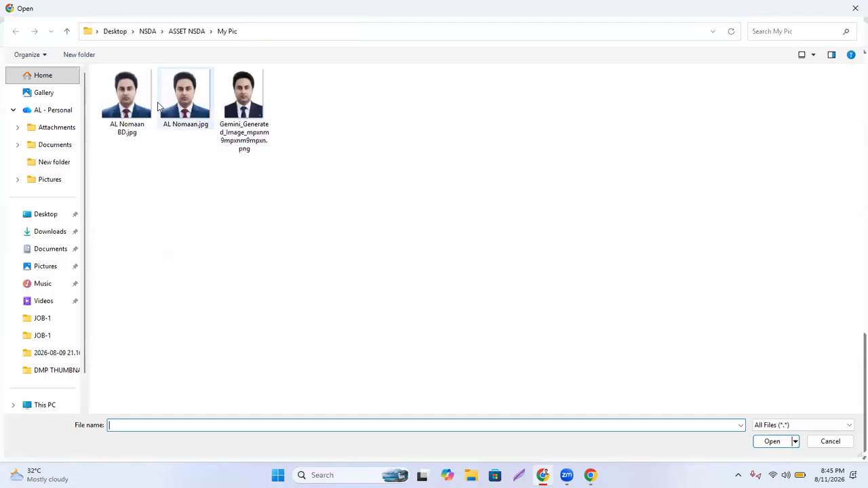
click(137, 100)
double_click(138, 100)
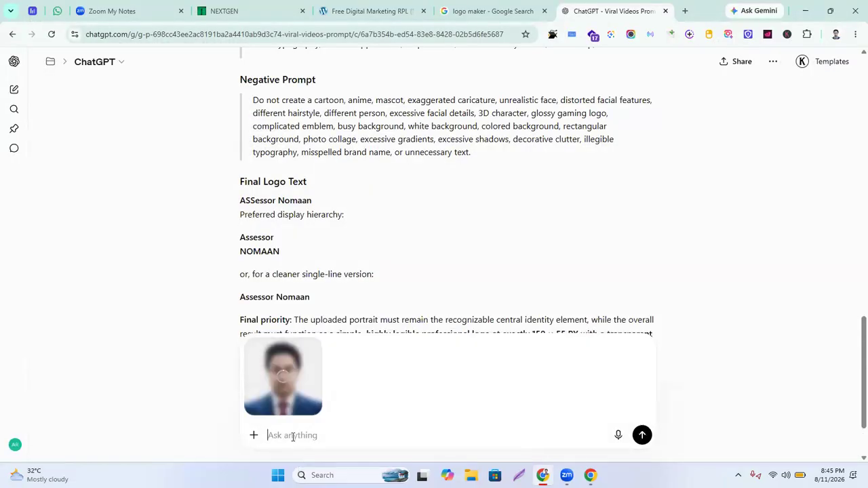
Paste the copied logo prompt and make the Negative Prompt paragraph bold
key(ctrl+v)
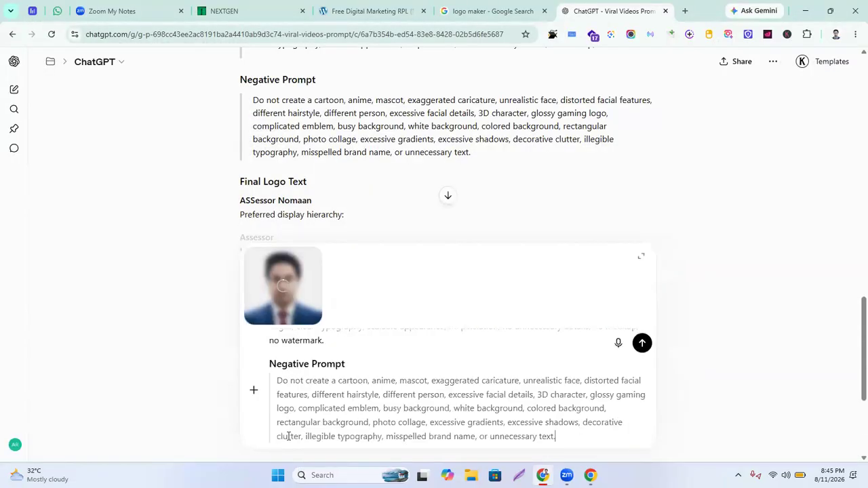
scroll(327, 383, up, 5)
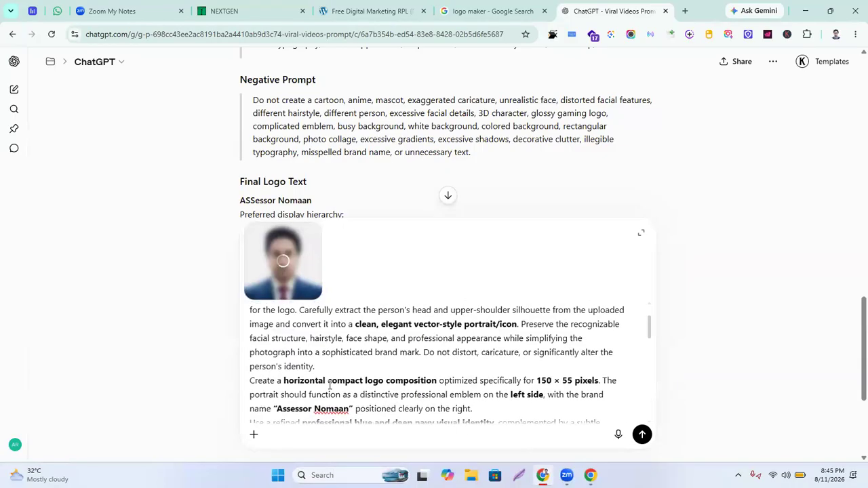
click(448, 195)
scroll(457, 374, down, 10)
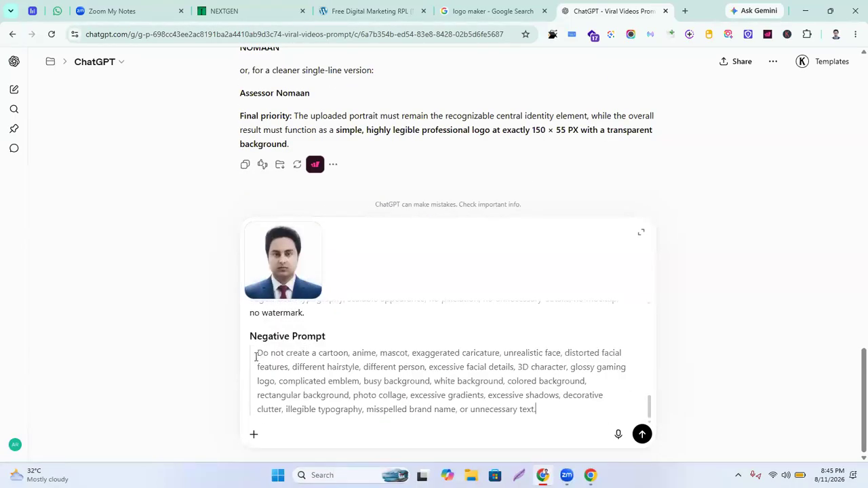
drag(258, 352, 554, 416)
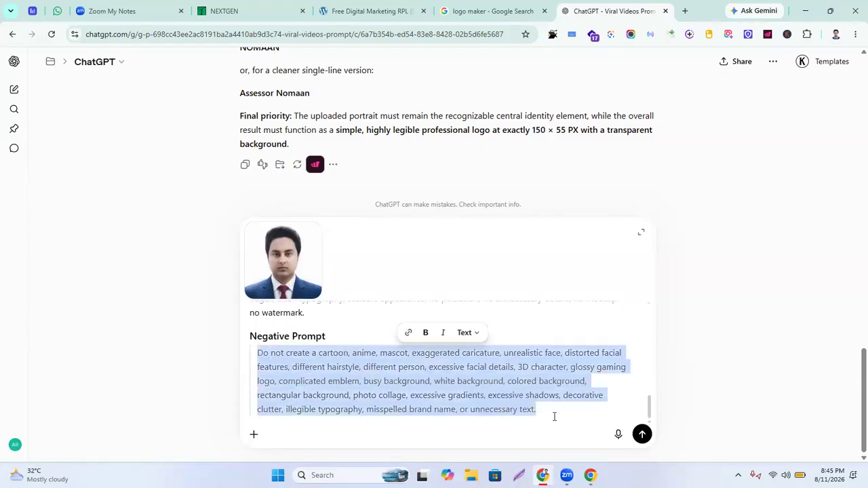
click(425, 332)
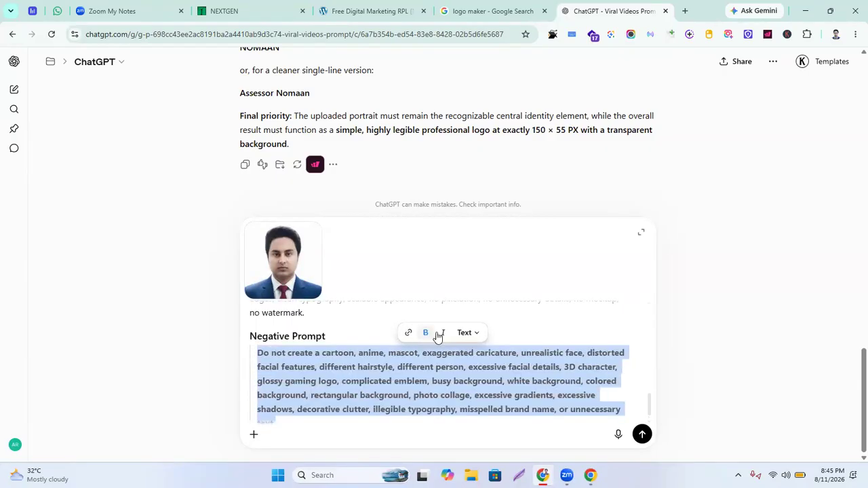
scroll(322, 407, down, 1)
click(322, 409)
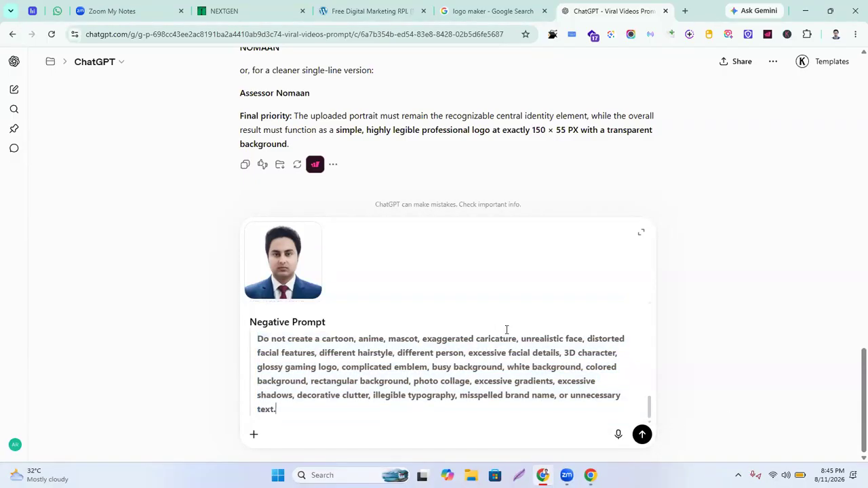
Submit the prompt as a Create image request
click(253, 441)
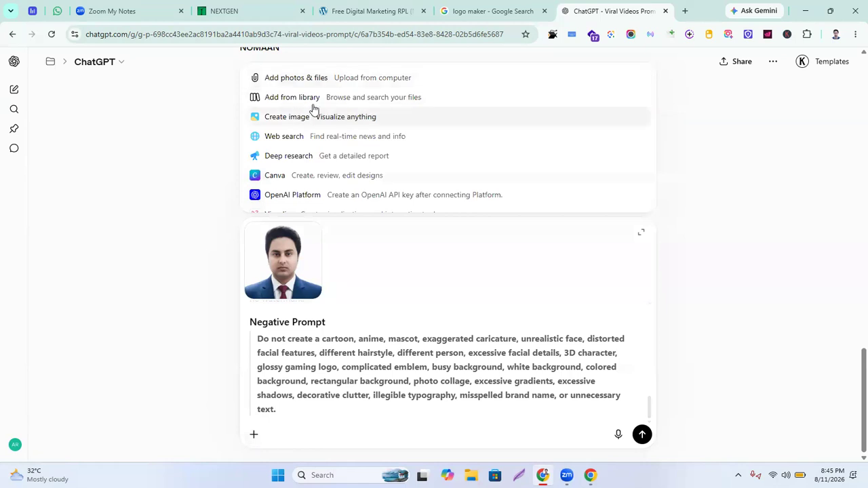
click(298, 121)
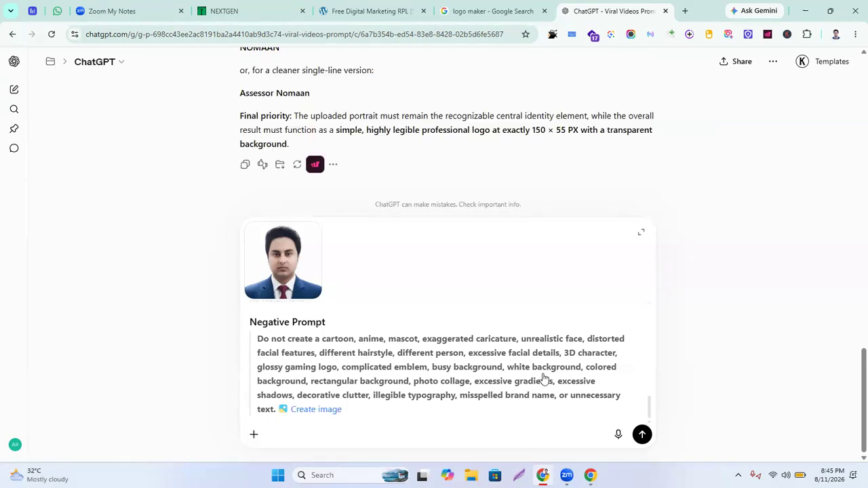
key(Return)
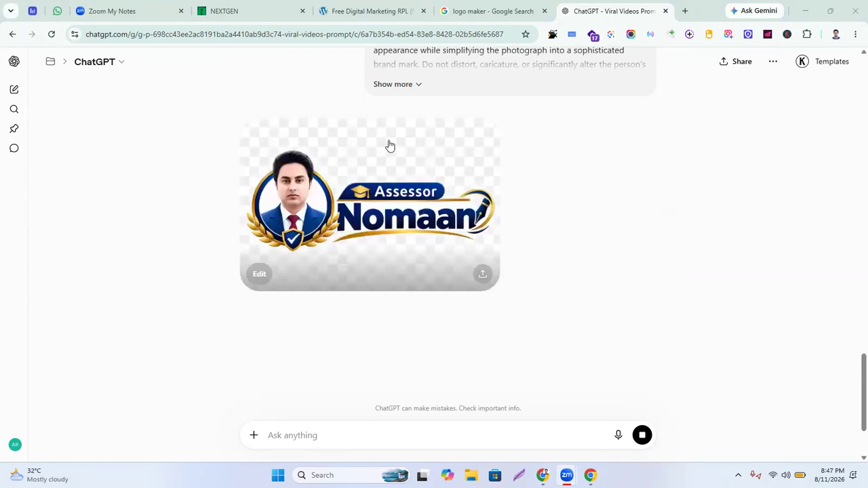
Open the generated laurel-badge logo with the 'Assessor' banner at full size
click(416, 168)
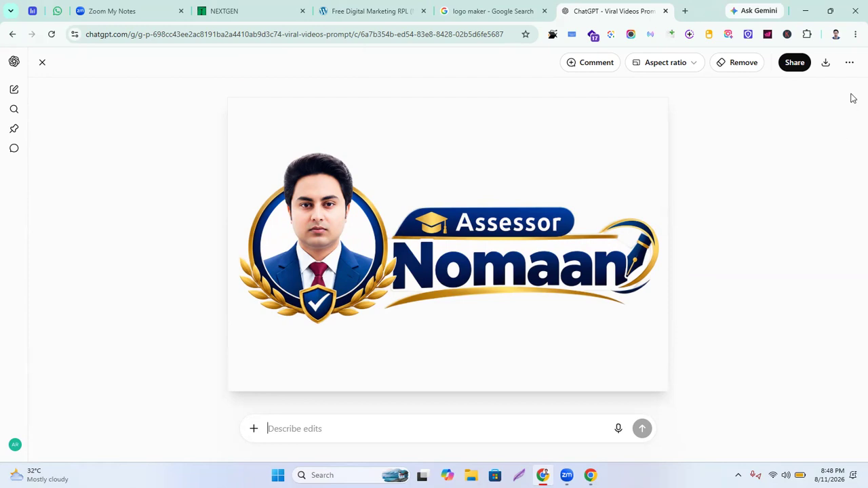
Download the generated logo as a PNG and open a new browser tab
click(693, 64)
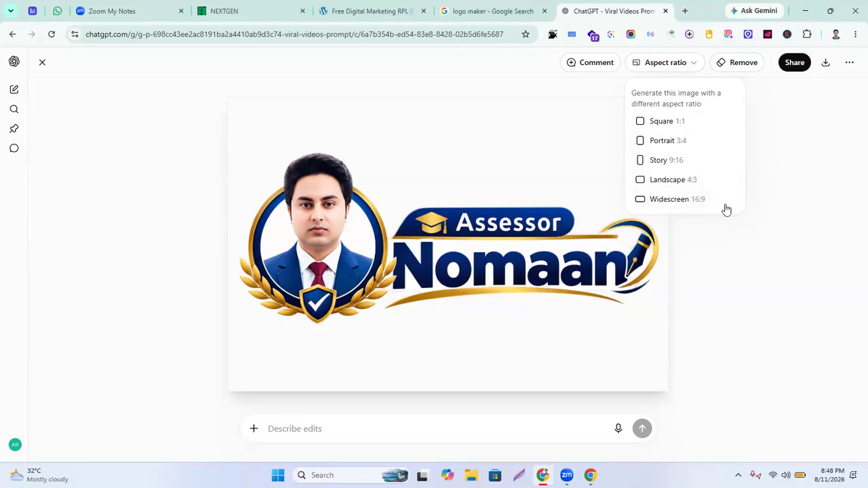
click(826, 64)
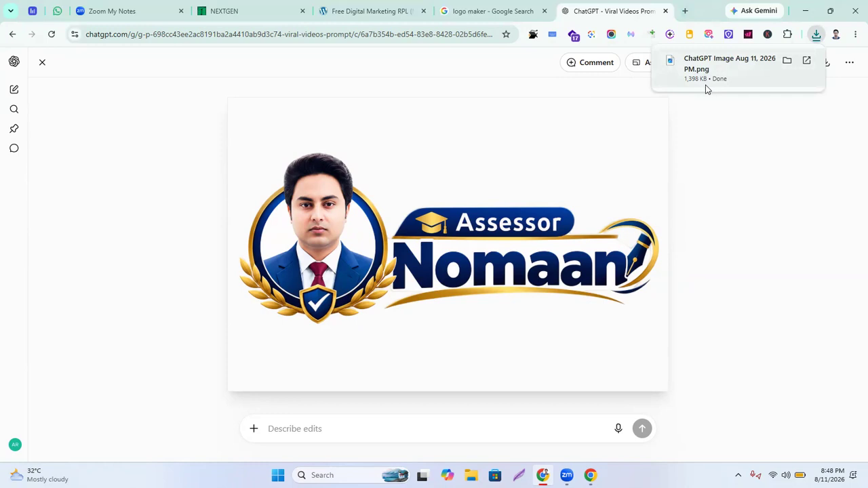
click(684, 12)
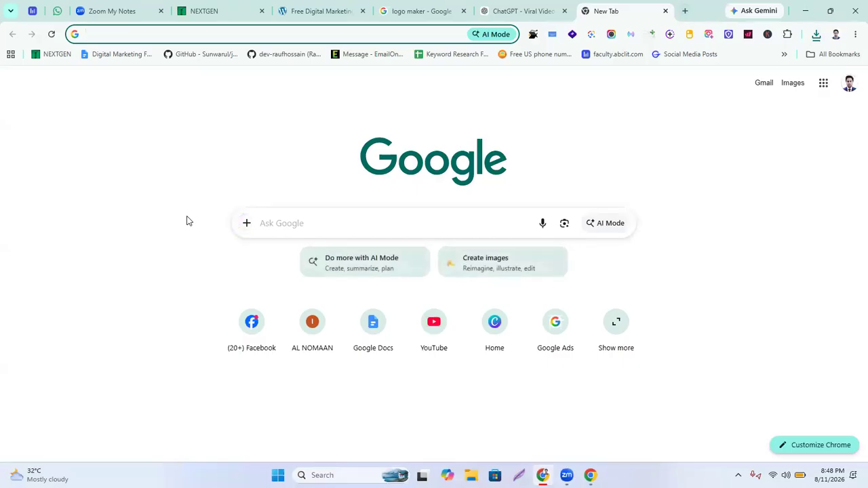
Load canva.com and open the Create a design dialog
text(c)
key(Right)
key(Return)
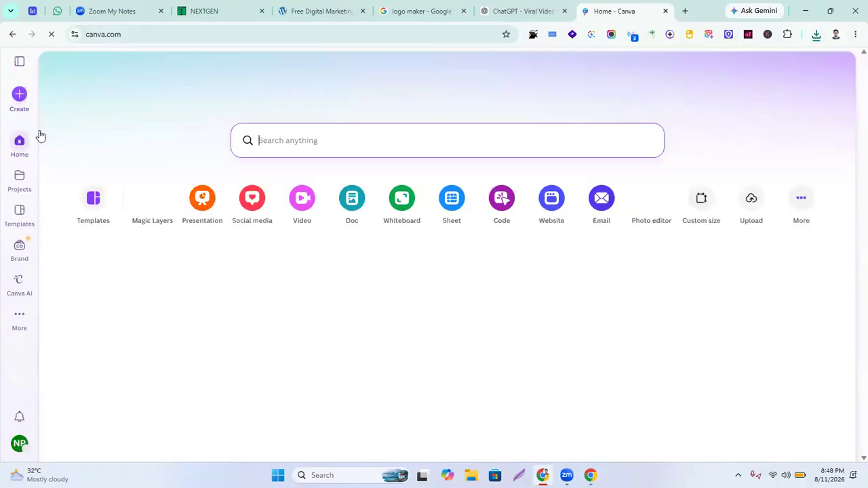
click(19, 95)
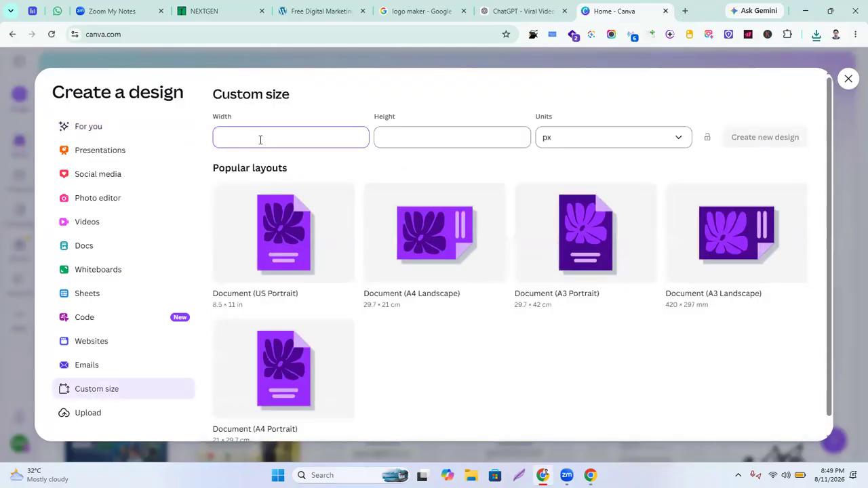
Create a blank Canva design with a custom size of 150 × 55 px
text(150)
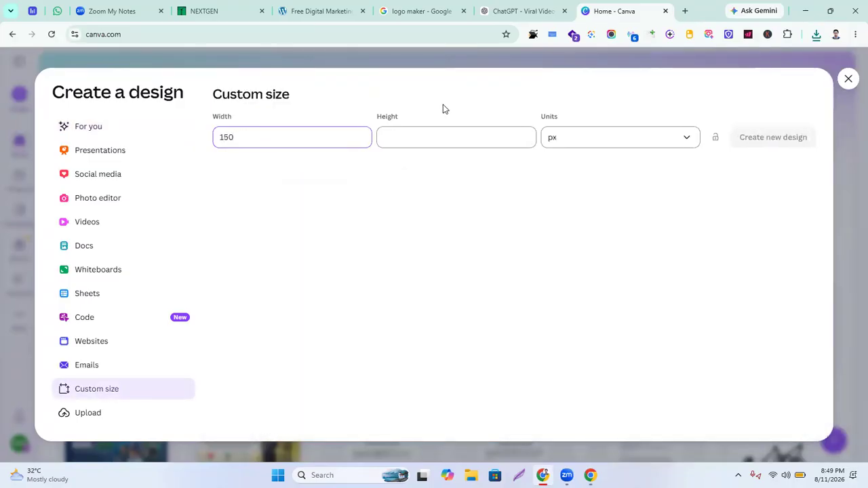
click(430, 136)
text(55)
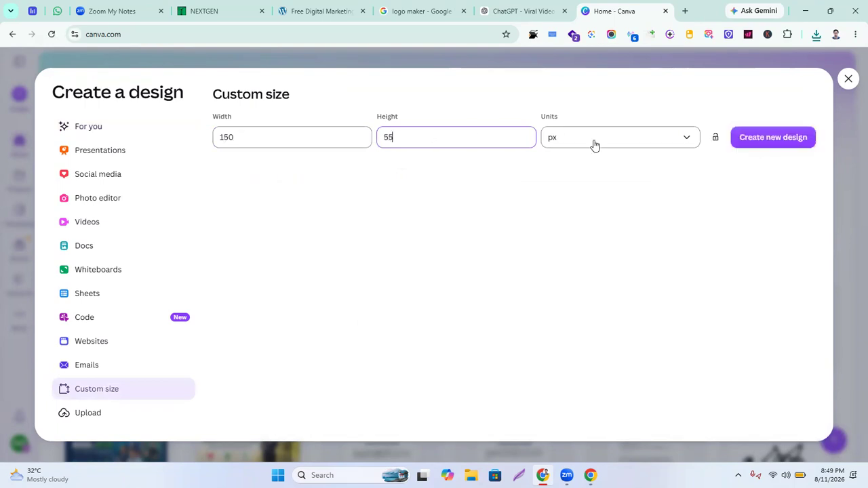
click(685, 138)
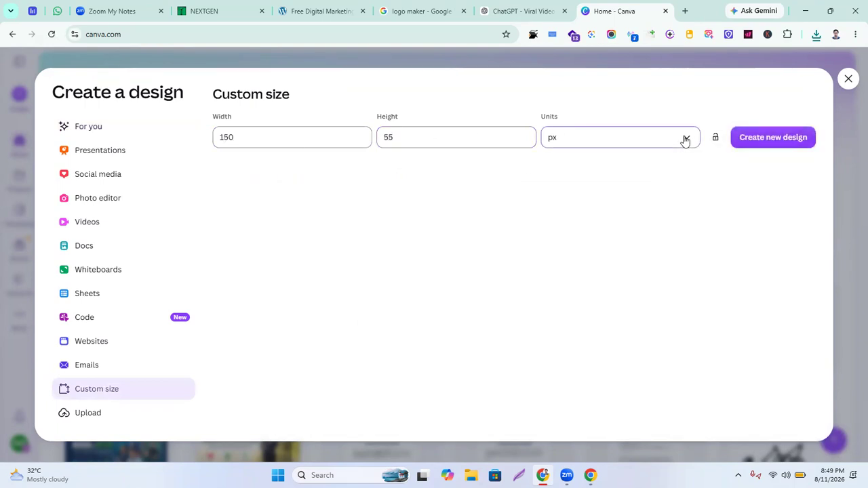
click(582, 178)
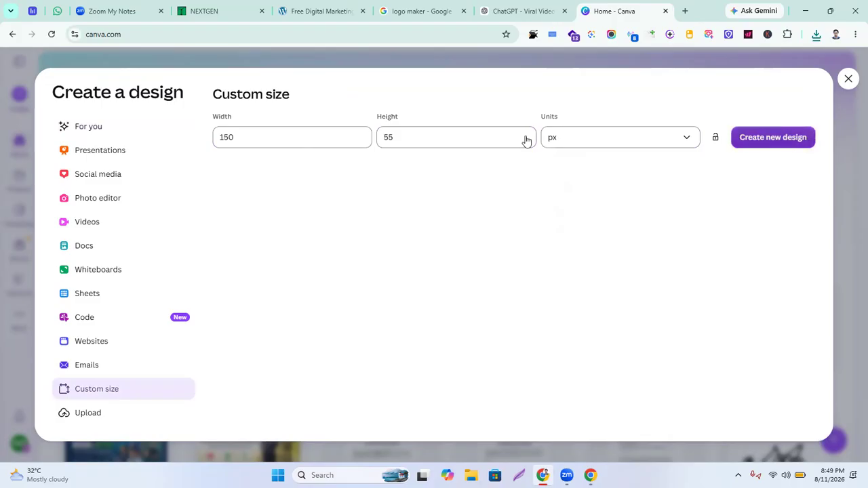
click(758, 143)
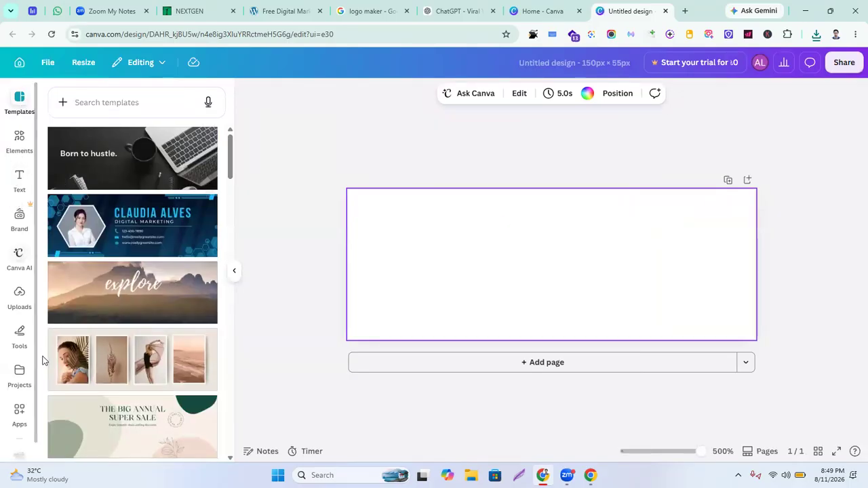
Upload the Assessor Nomaan logo image from the Downloads folder into Canva's Uploads
click(20, 301)
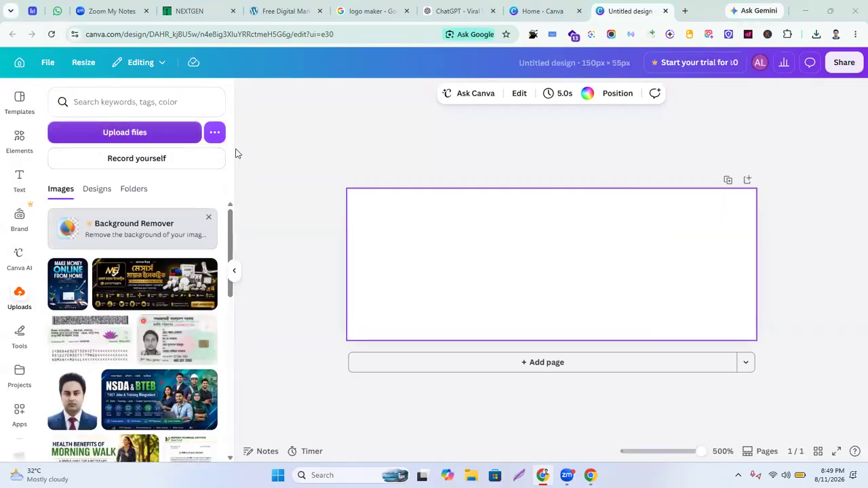
click(128, 134)
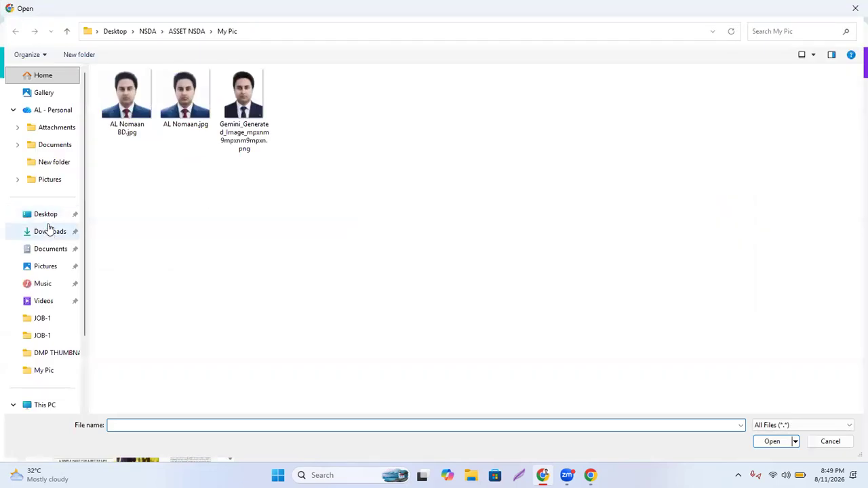
click(47, 233)
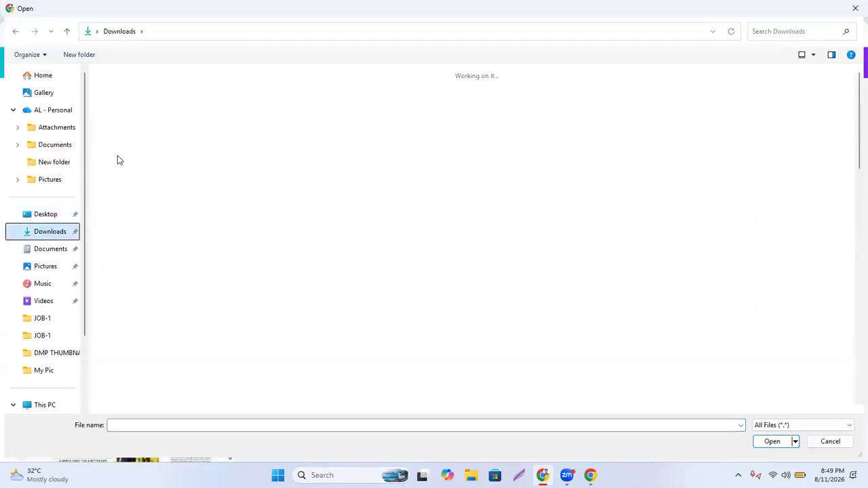
click(132, 125)
double_click(133, 125)
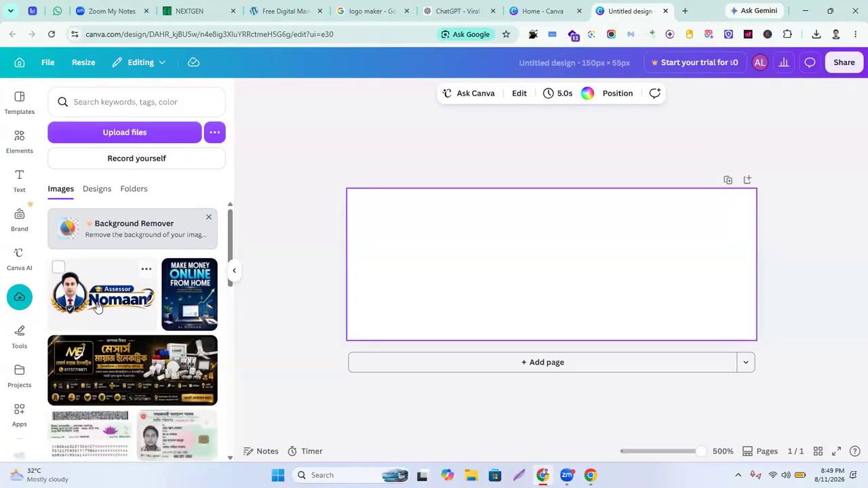
Place the uploaded logo on the 150 × 55 px page and resize it to about 134 × 59 to fill the design
drag(91, 305, 351, 251)
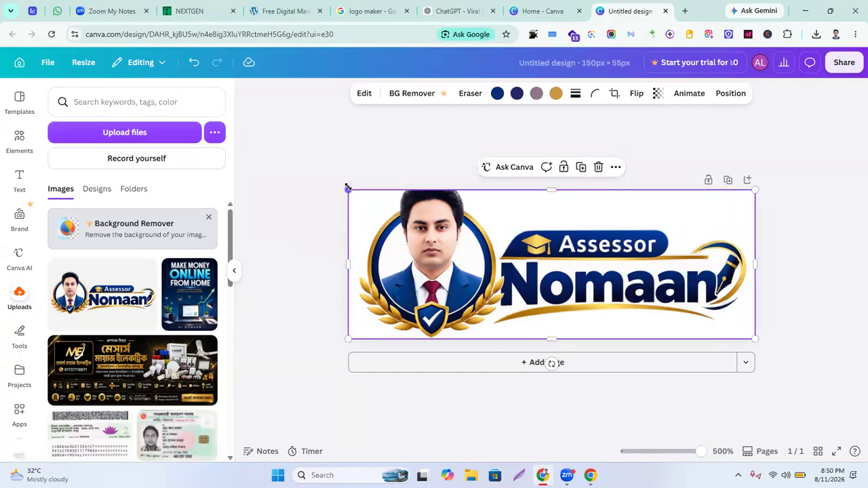
drag(347, 189, 382, 202)
drag(754, 337, 722, 326)
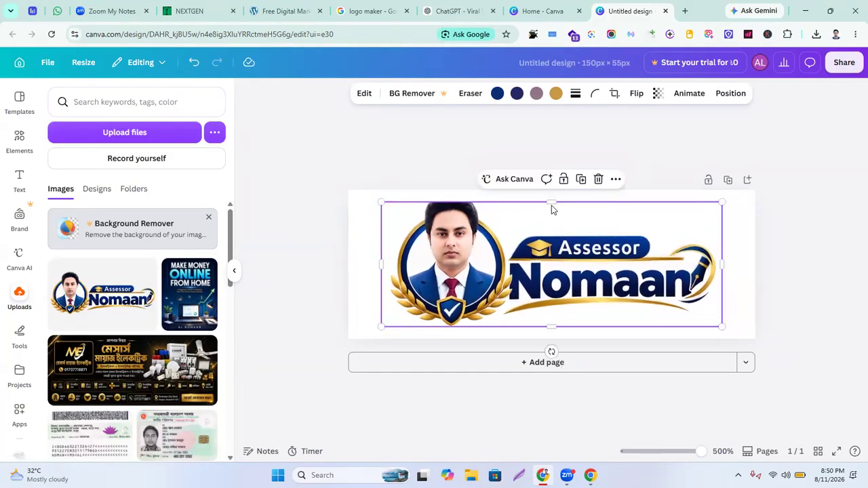
drag(550, 201, 550, 190)
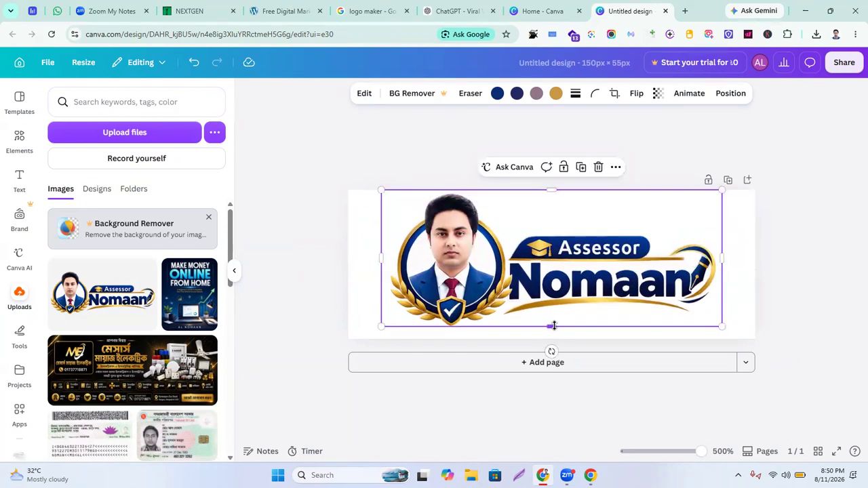
drag(550, 325, 546, 340)
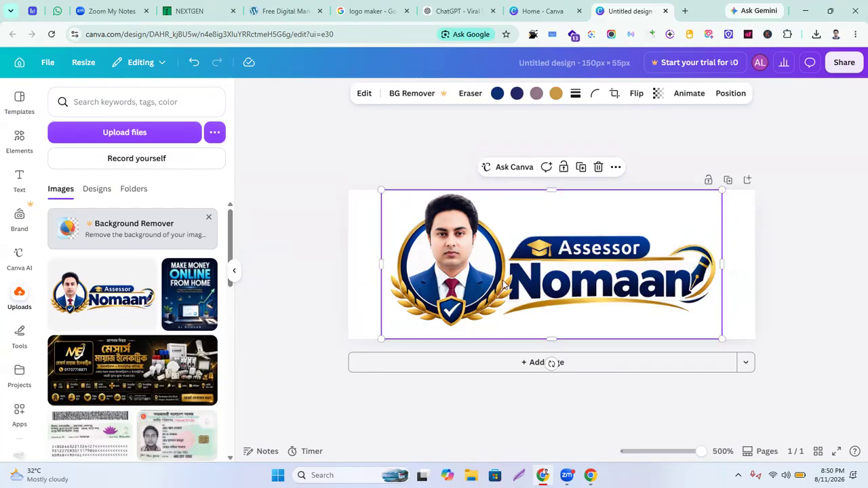
key(Down)
key(Down)
key(Down)
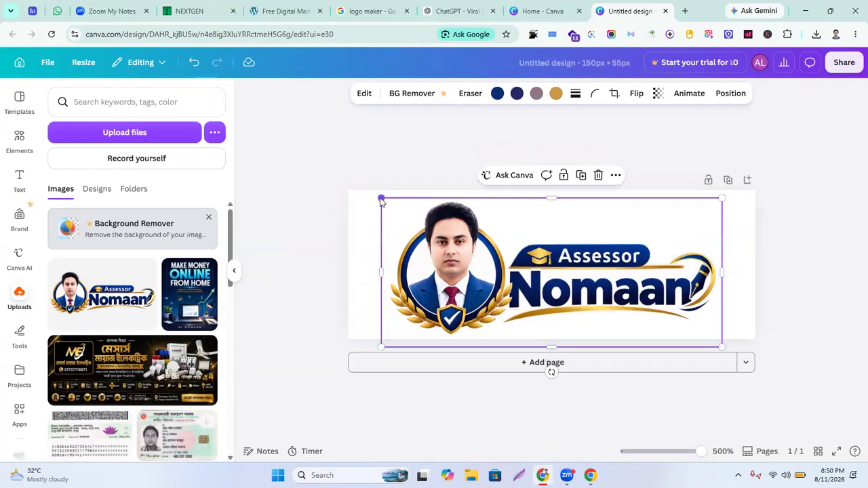
drag(378, 200, 364, 193)
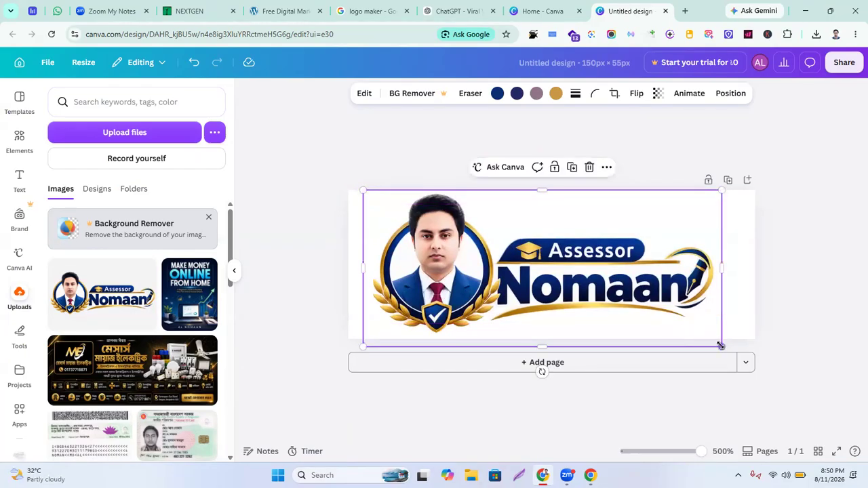
drag(723, 347, 734, 350)
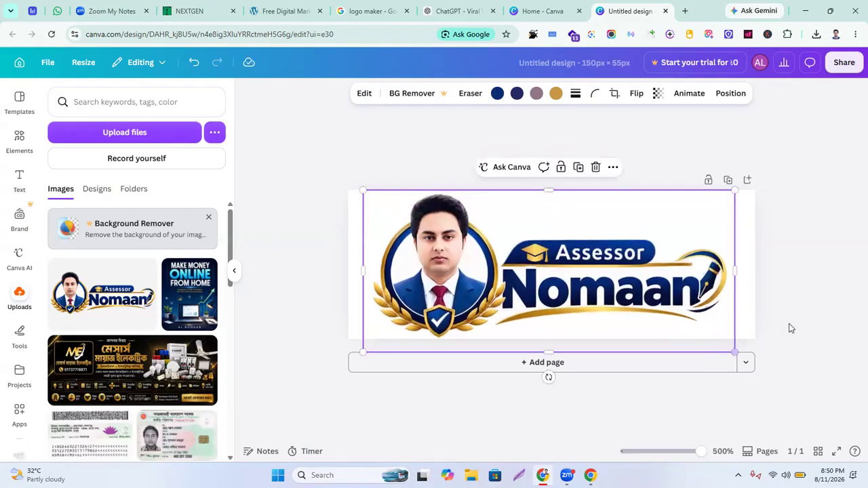
click(805, 322)
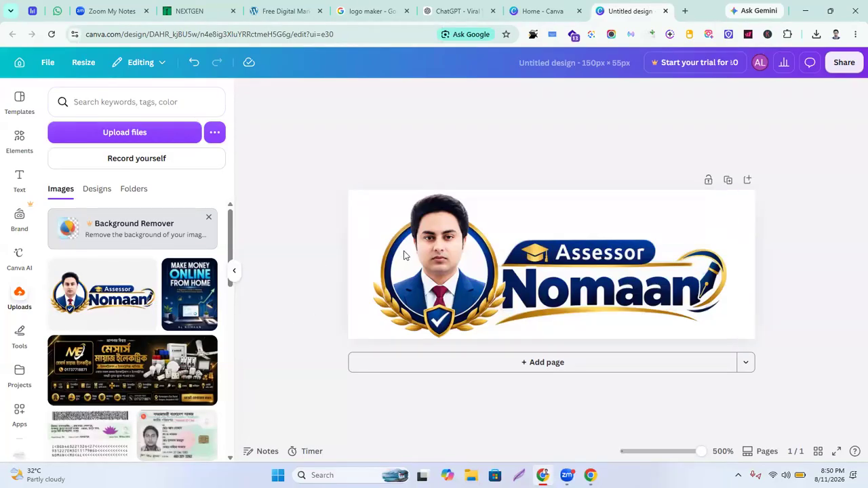
click(750, 337)
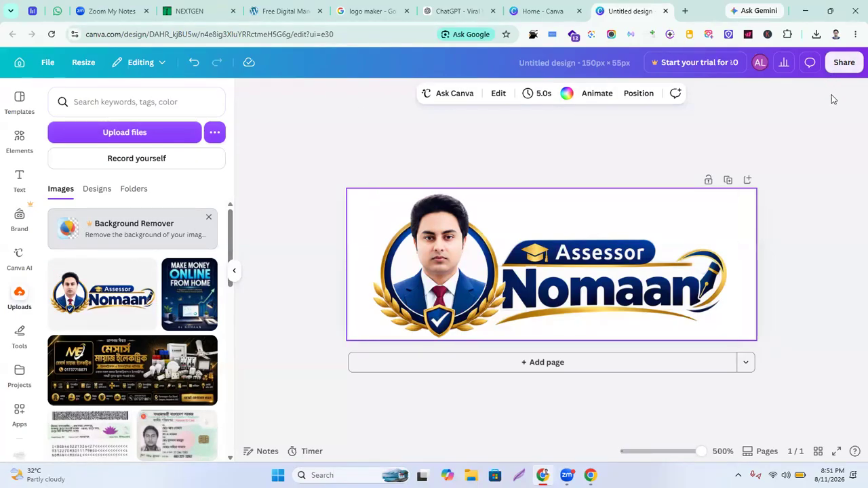
Download the Canva logo design as a PNG file and open a new browser tab
click(844, 62)
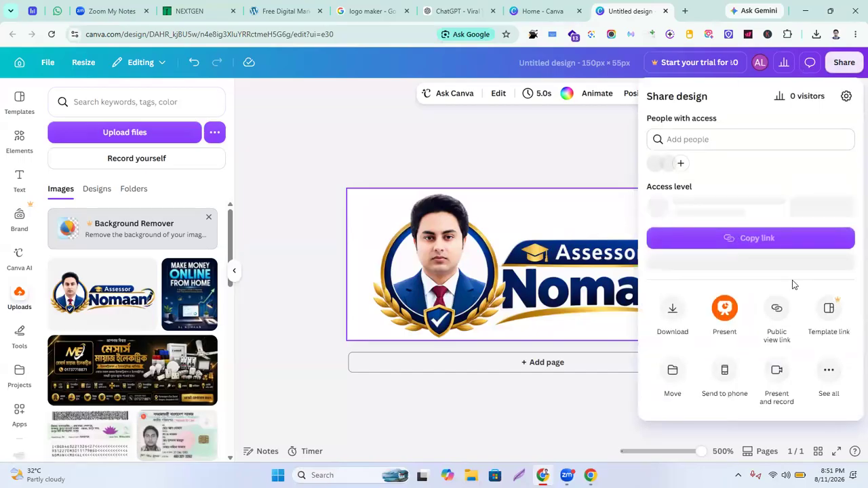
click(679, 316)
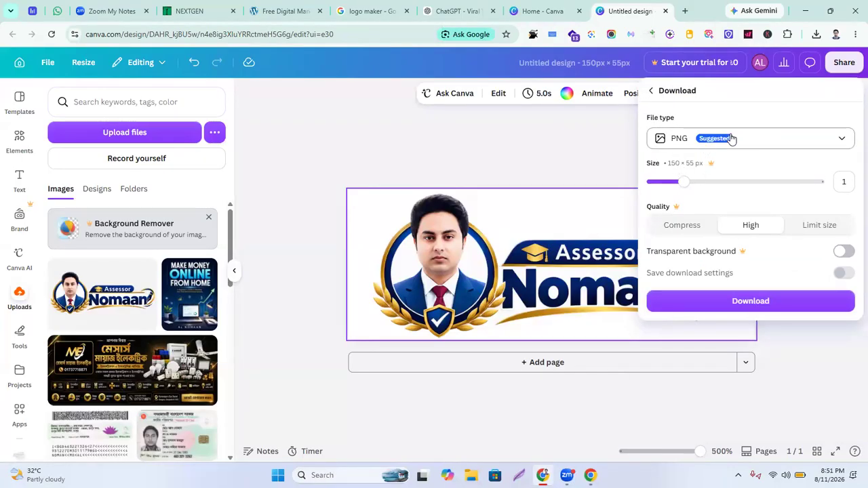
click(689, 305)
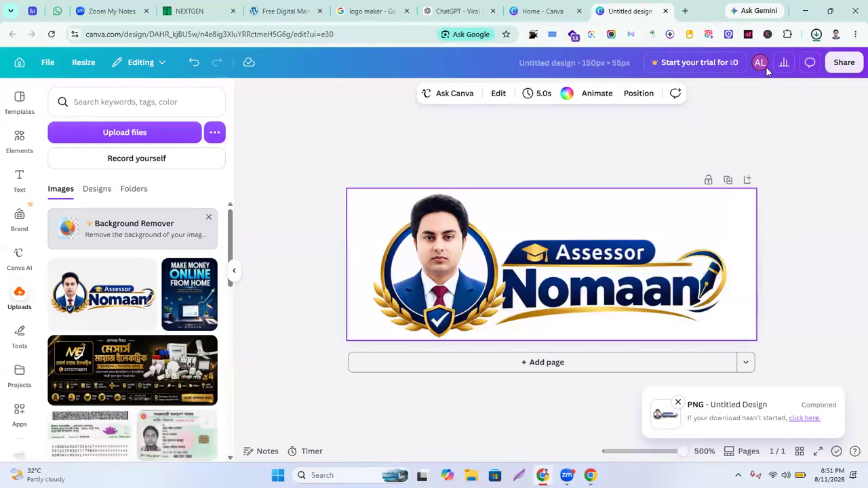
click(685, 11)
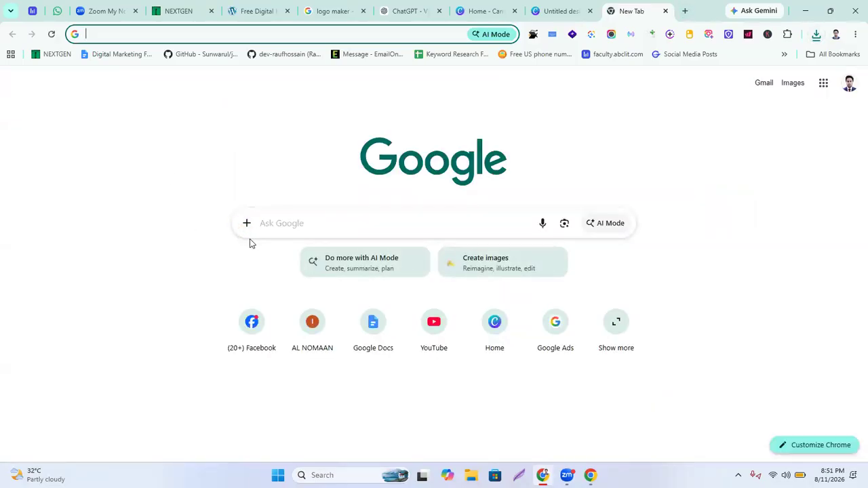
Search Google for 'background remover' and scroll through the results
text(back)
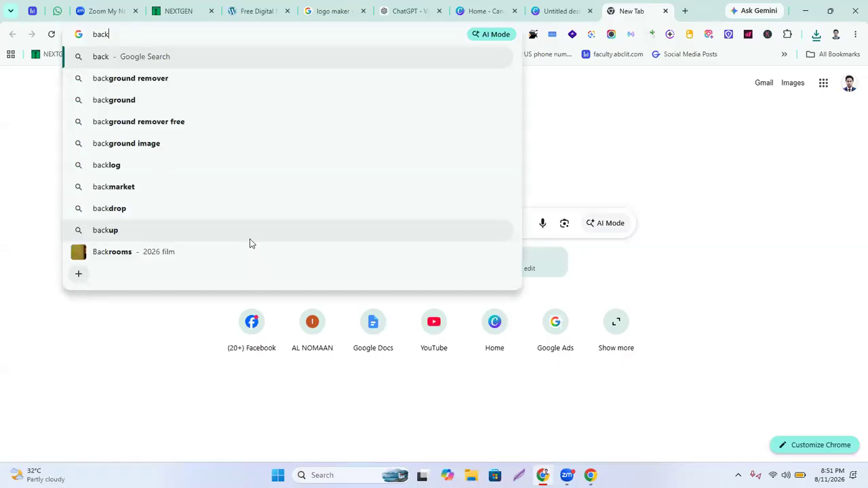
text(ground re)
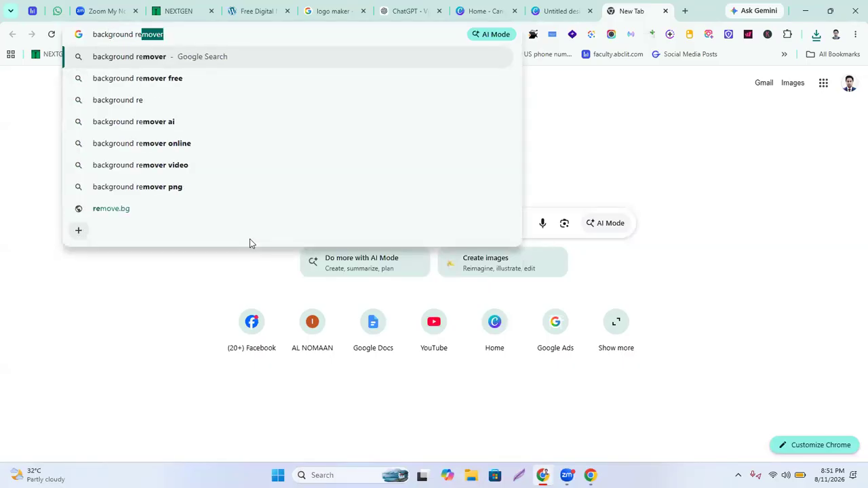
text(mover)
key(Return)
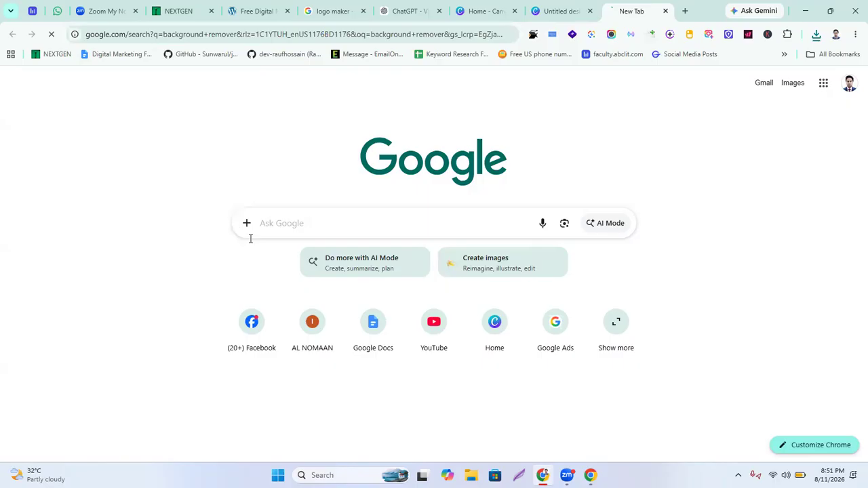
scroll(246, 301, down, 2)
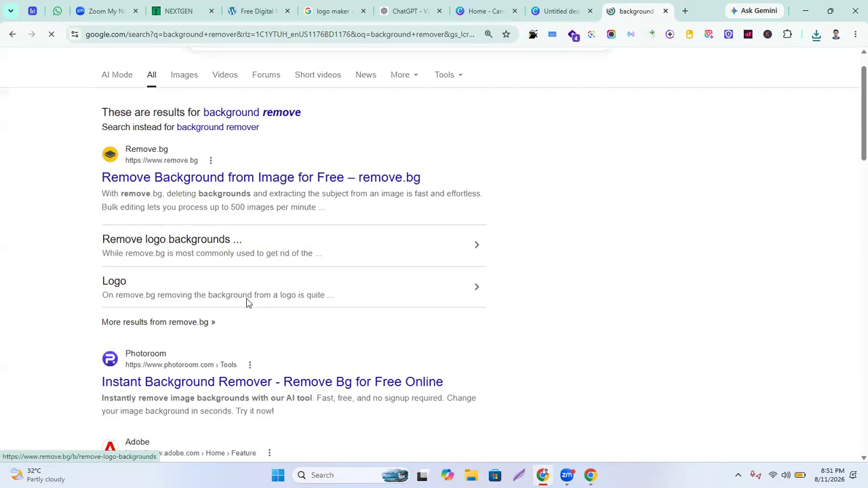
scroll(246, 303, down, 2)
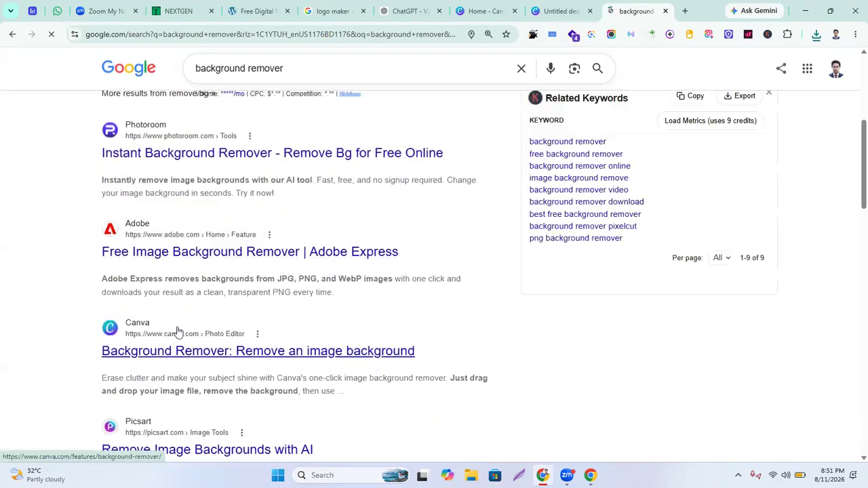
scroll(243, 358, down, 2)
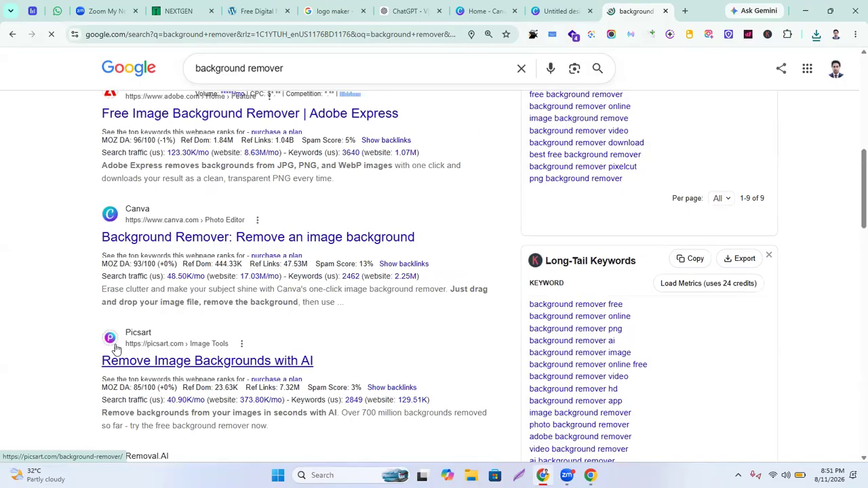
scroll(254, 357, down, 2)
scroll(249, 354, down, 1)
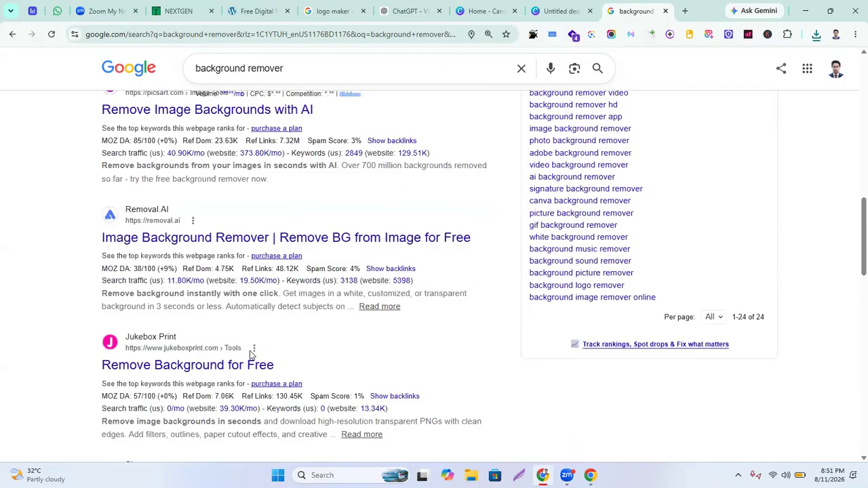
scroll(156, 342, down, 4)
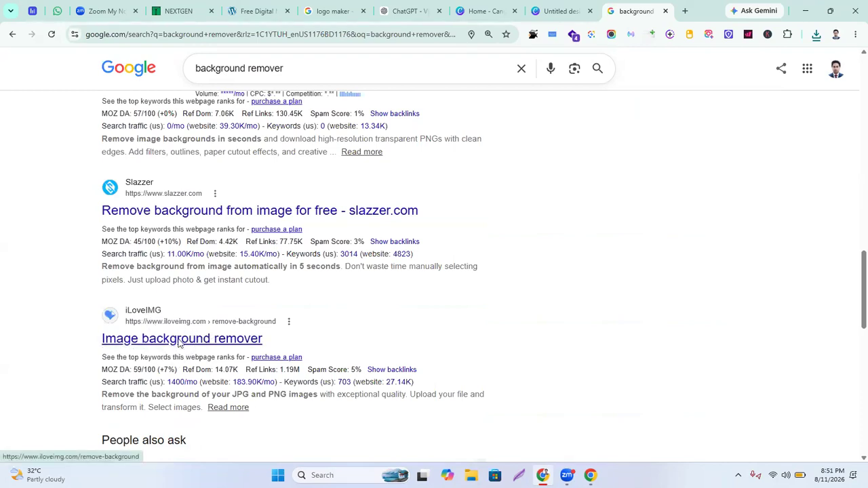
Open iLoveIMG's Image background remover in a new tab and switch to it
right_click(178, 343)
click(229, 131)
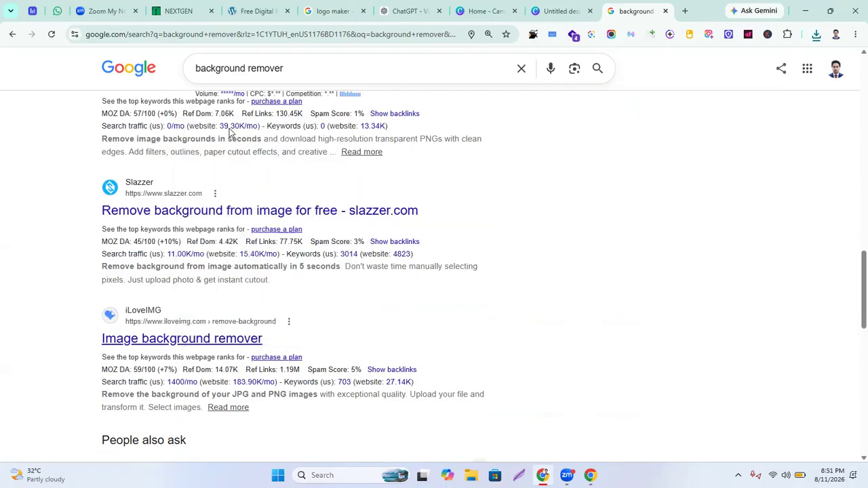
key(ctrl+Tab)
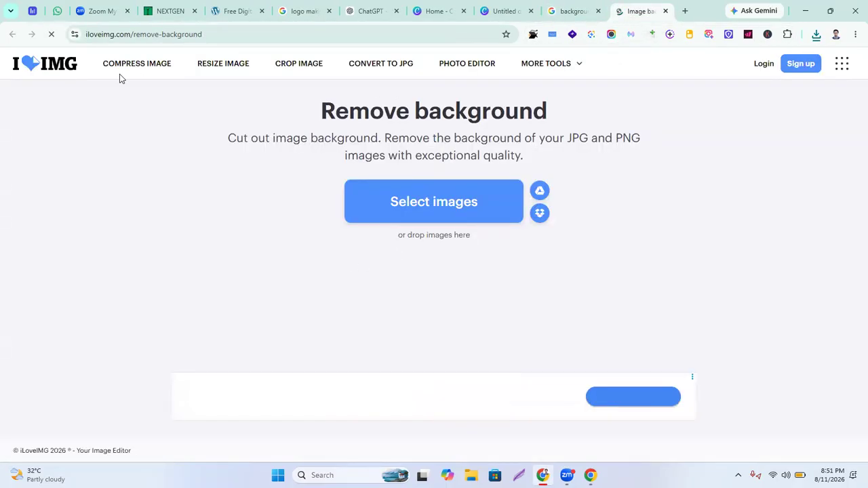
Load Untitled design (6).png into iLoveIMG, preview the background-free logo, and show recent downloads
click(444, 206)
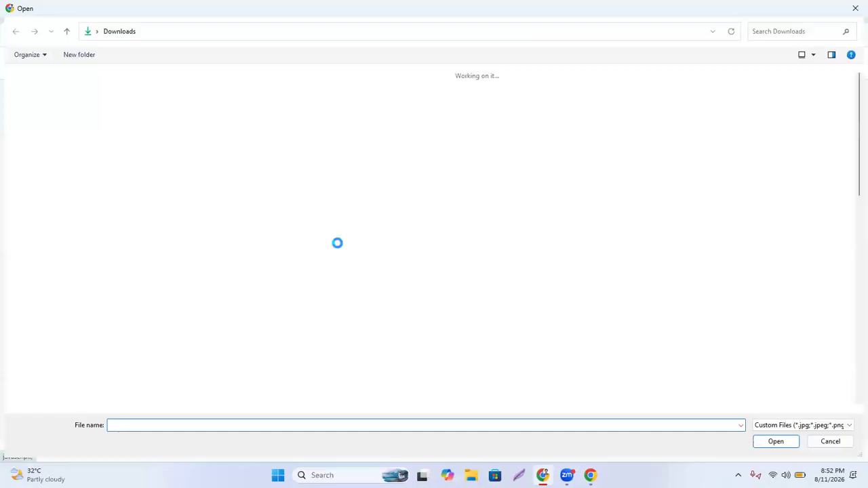
double_click(125, 129)
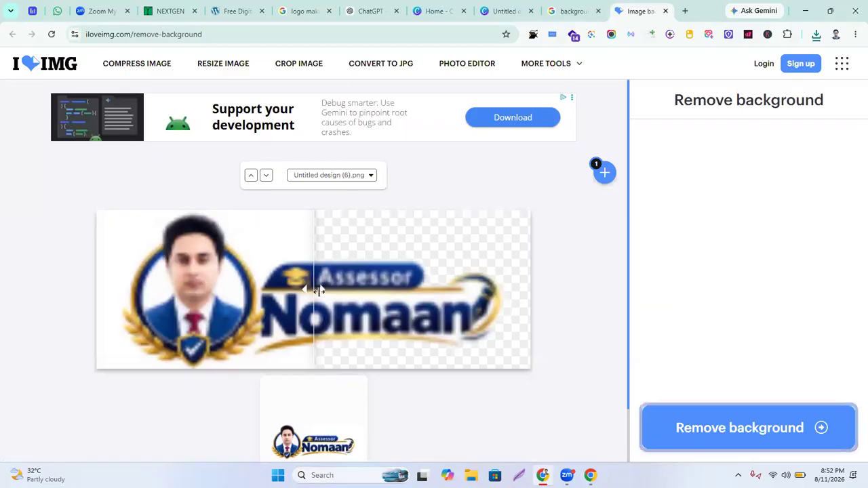
drag(308, 289, 83, 310)
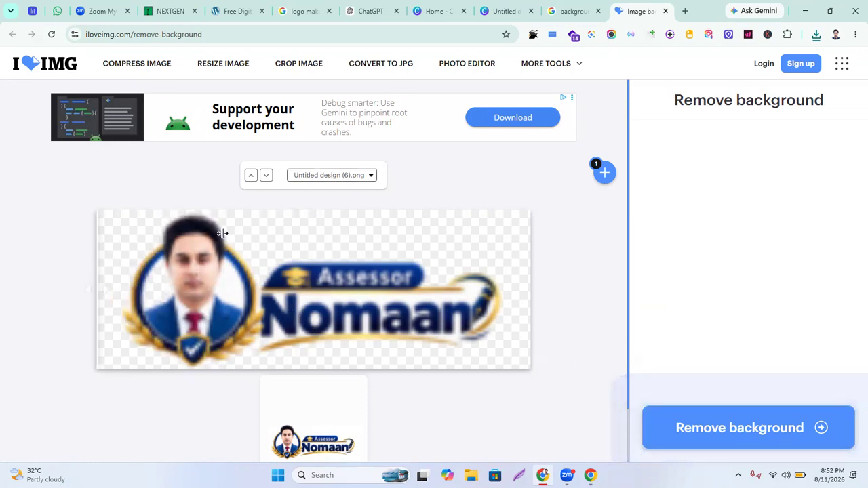
click(815, 36)
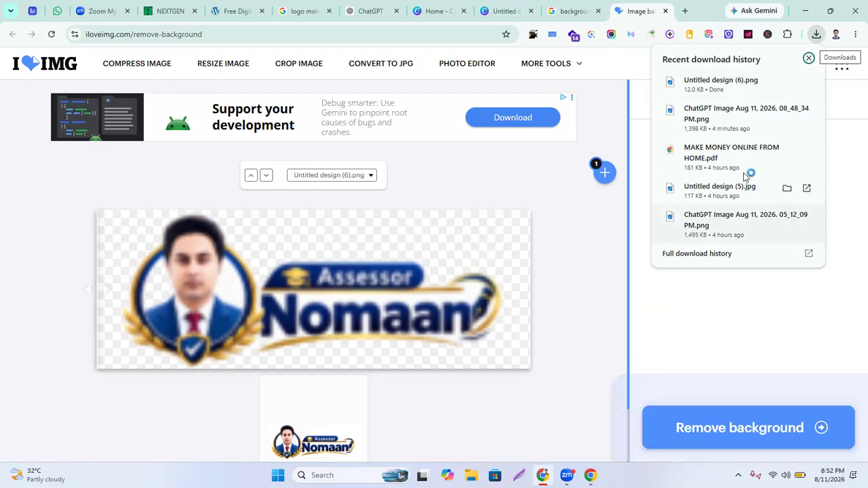
click(806, 82)
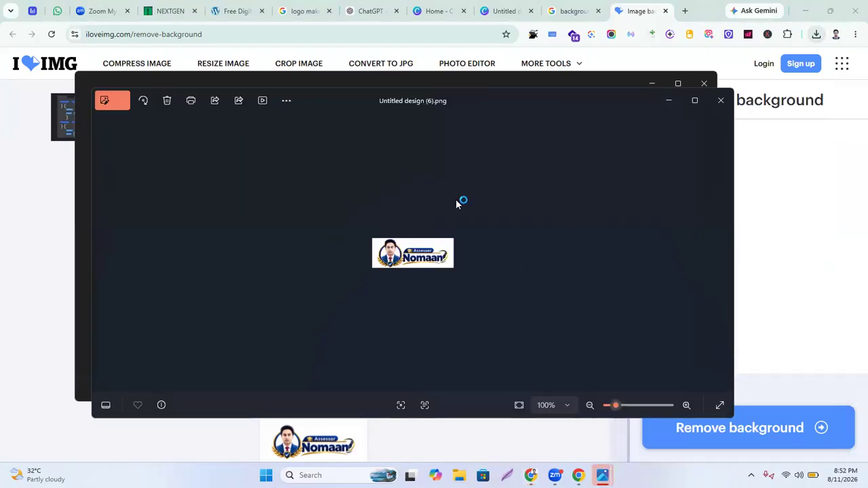
scroll(419, 271, up, 5)
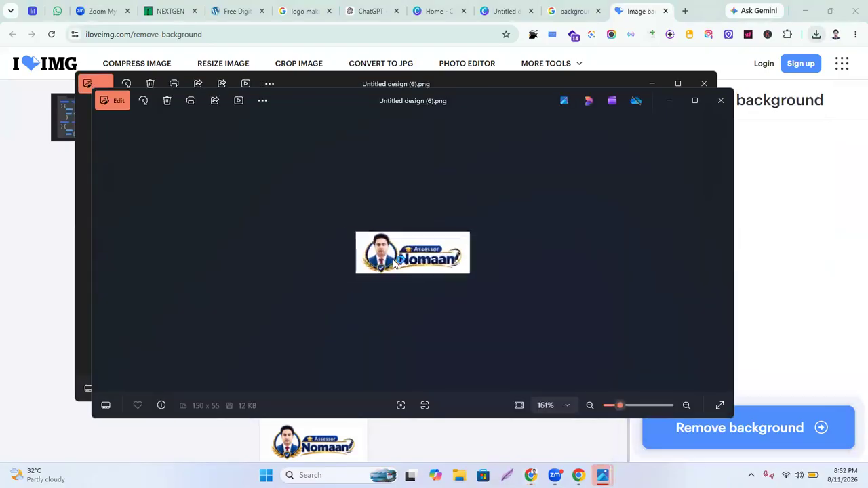
scroll(440, 270, up, 1)
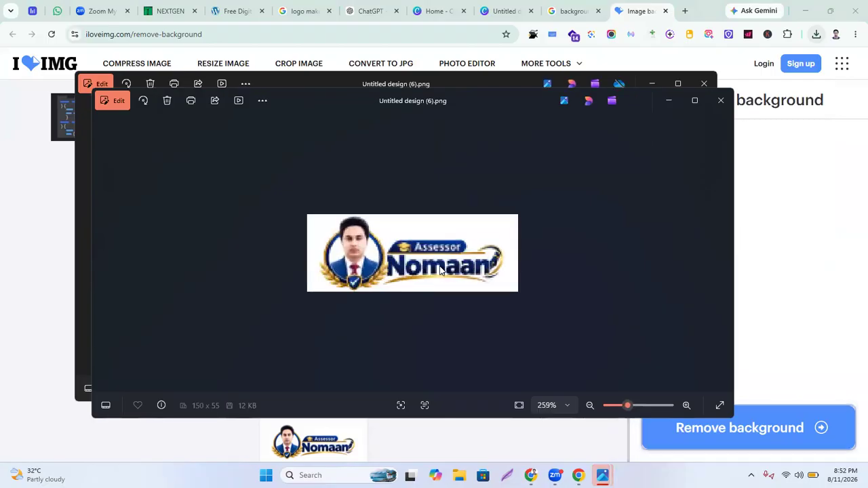
scroll(359, 263, up, 2)
scroll(359, 264, down, 7)
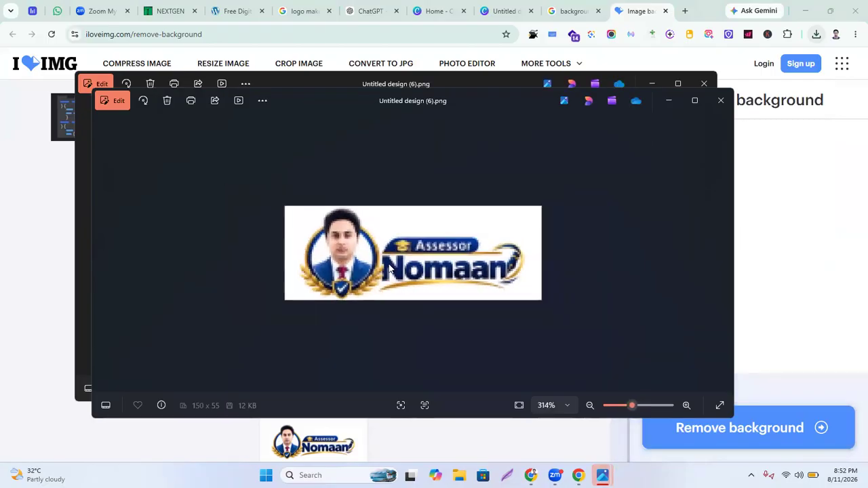
click(720, 100)
click(662, 82)
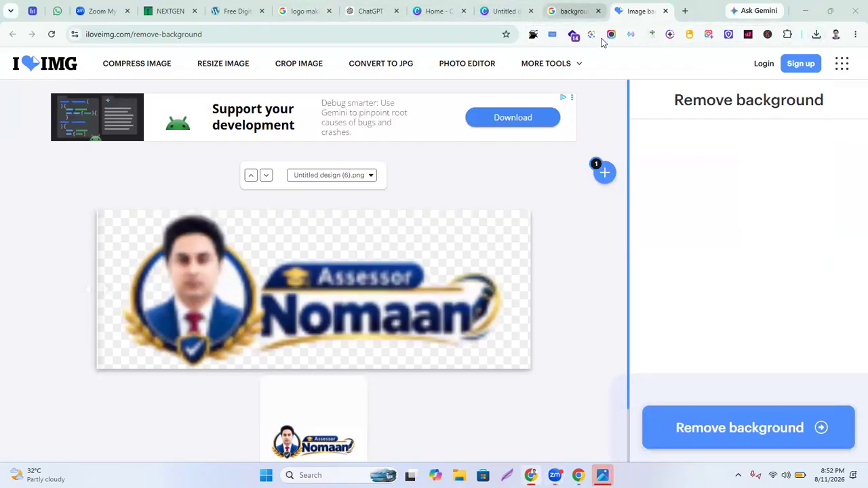
Return to the 'background remover' Google results tab and scroll through the listings
click(575, 11)
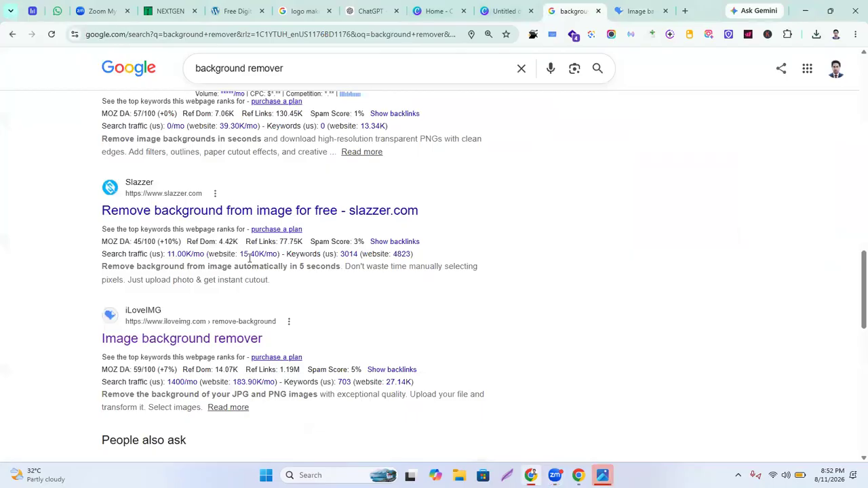
scroll(250, 263, up, 10)
scroll(267, 273, up, 5)
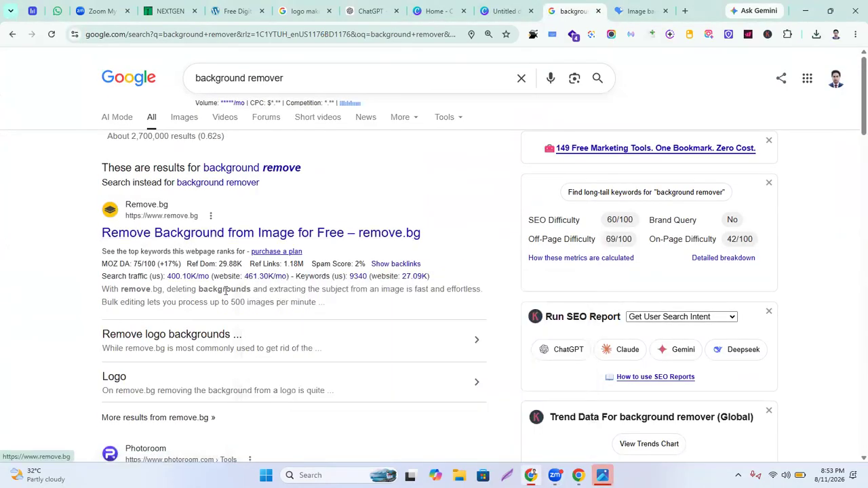
scroll(191, 255, down, 5)
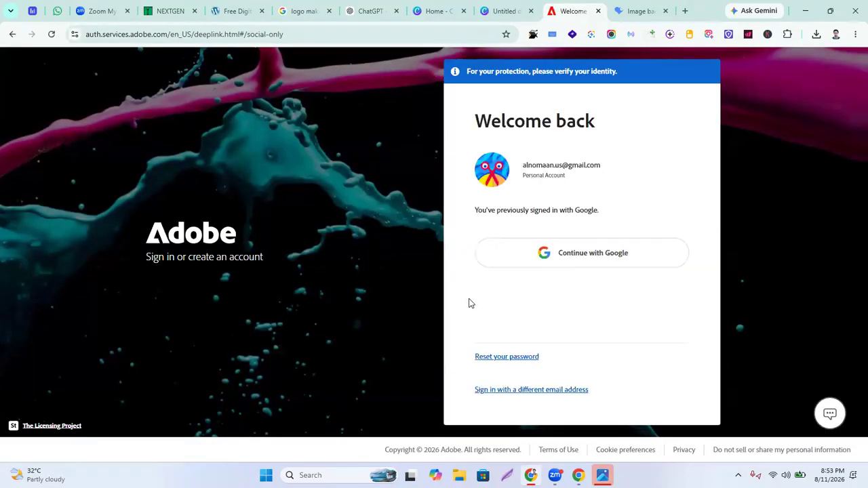
Sign in to Adobe Express with Continue with Google, choosing the Google account
click(589, 256)
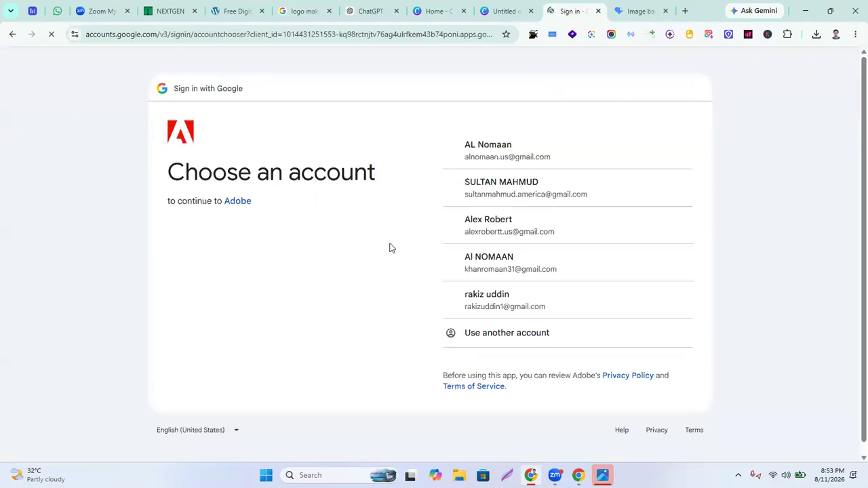
click(509, 157)
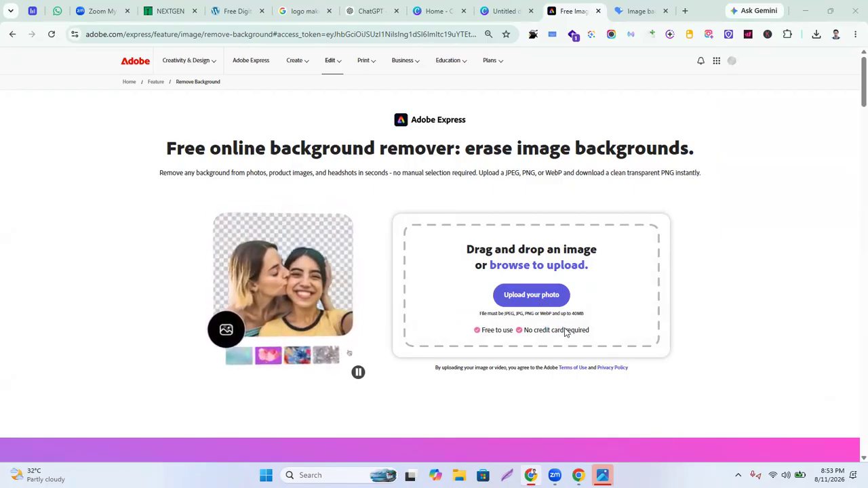
Upload Untitled design (6).png to Adobe Express's background remover
click(528, 298)
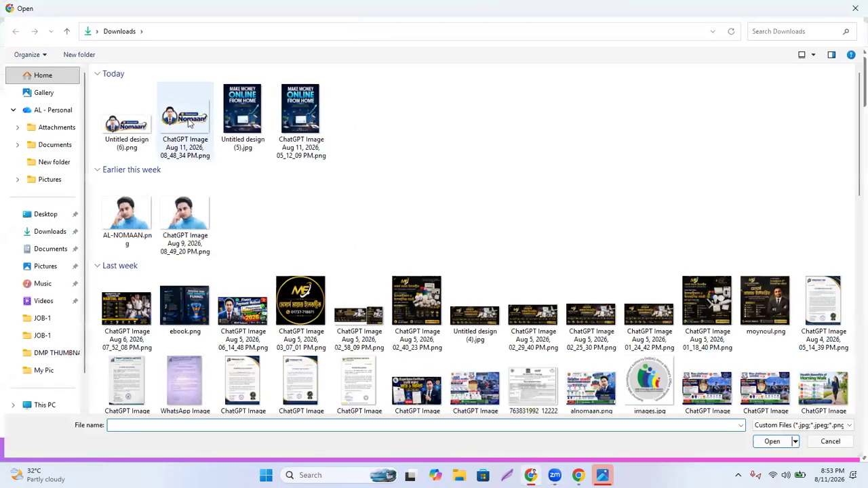
click(131, 130)
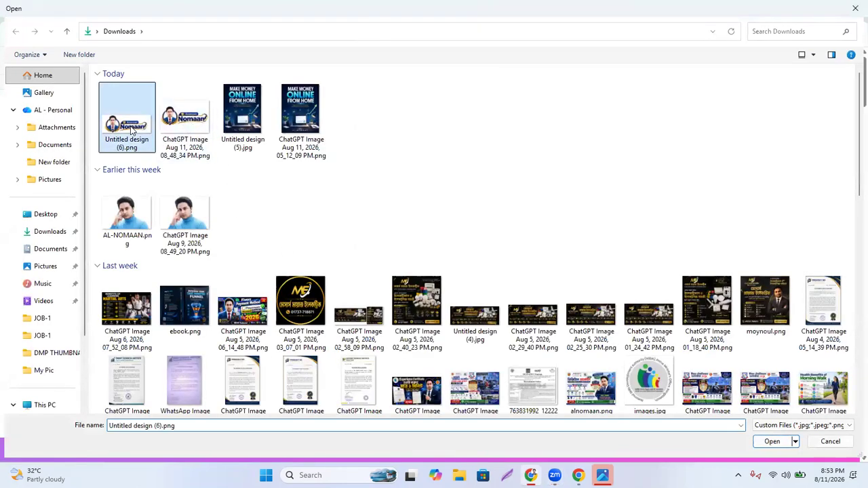
double_click(132, 130)
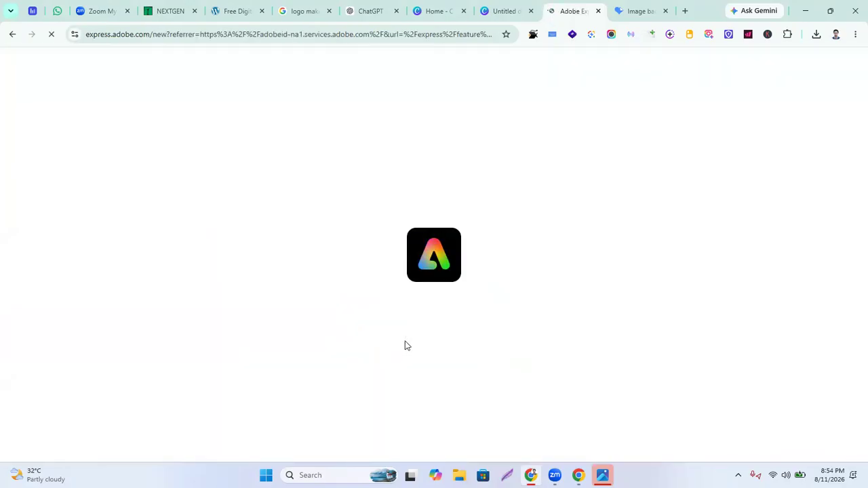
Back in the iLoveIMG tab, run Remove background on the uploaded logo
click(638, 10)
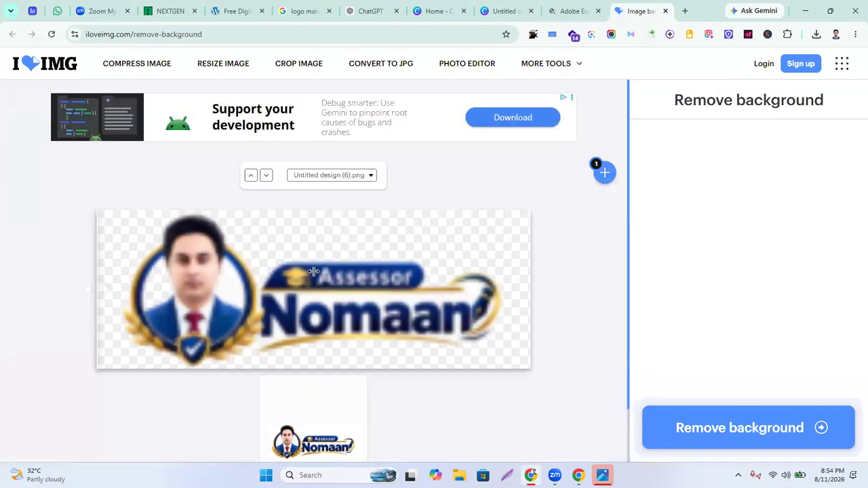
scroll(333, 262, down, 1)
scroll(316, 369, down, 1)
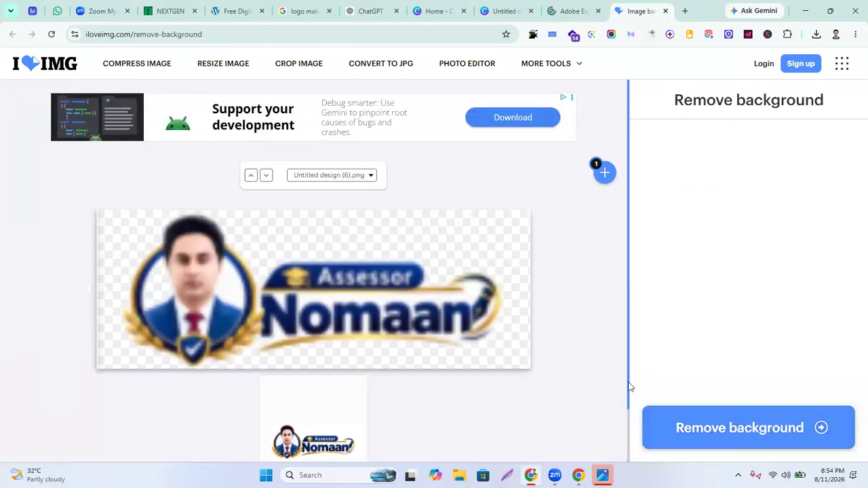
click(728, 438)
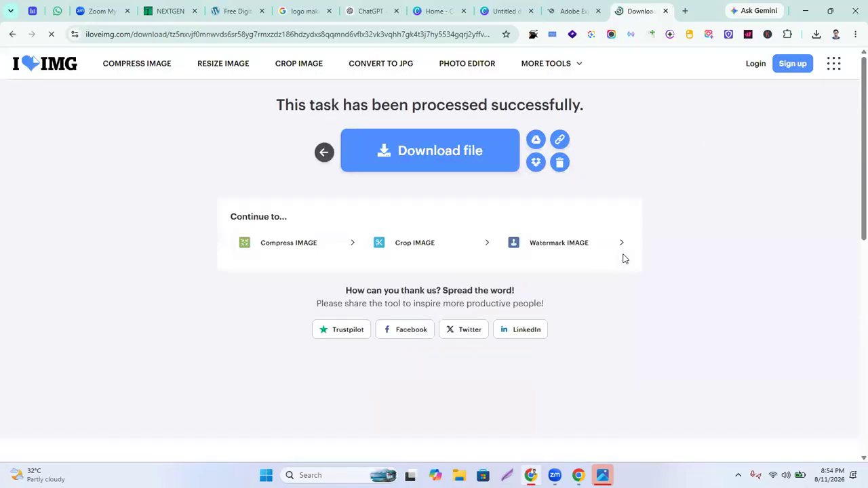
Download the background-free logo from iLoveIMG as Untitled design (6) (1).png
scroll(475, 292, down, 1)
scroll(472, 295, up, 1)
scroll(477, 260, down, 2)
scroll(477, 260, up, 2)
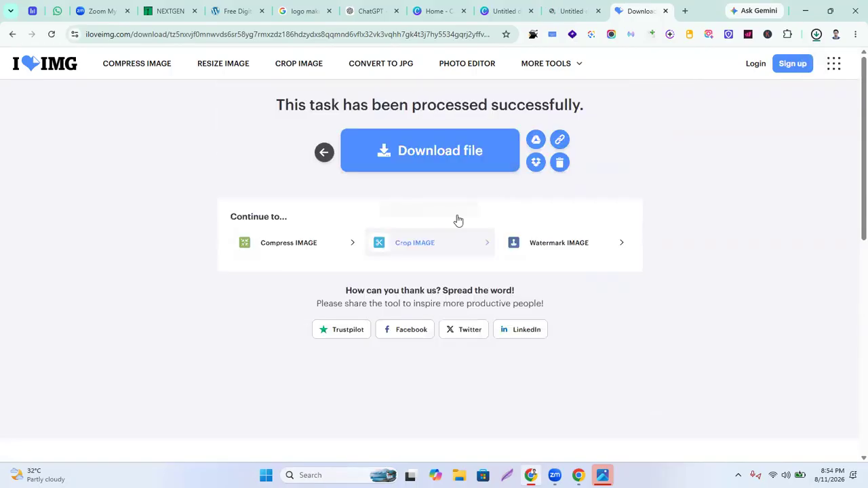
click(817, 35)
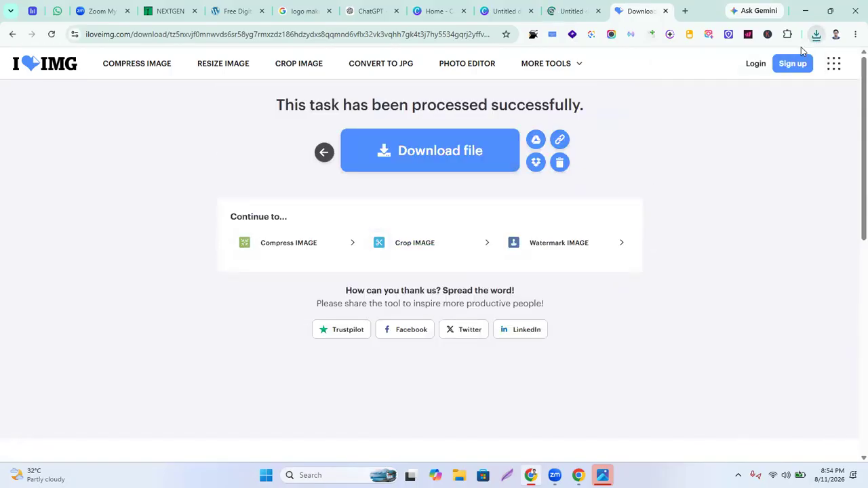
Open Untitled design (6) (1).png from Chrome's downloads in Photos to check it, then close Photos
click(817, 37)
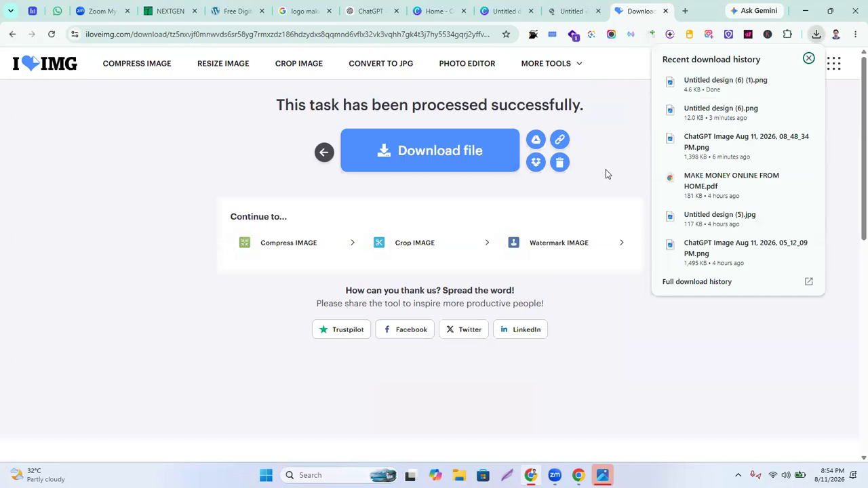
click(807, 82)
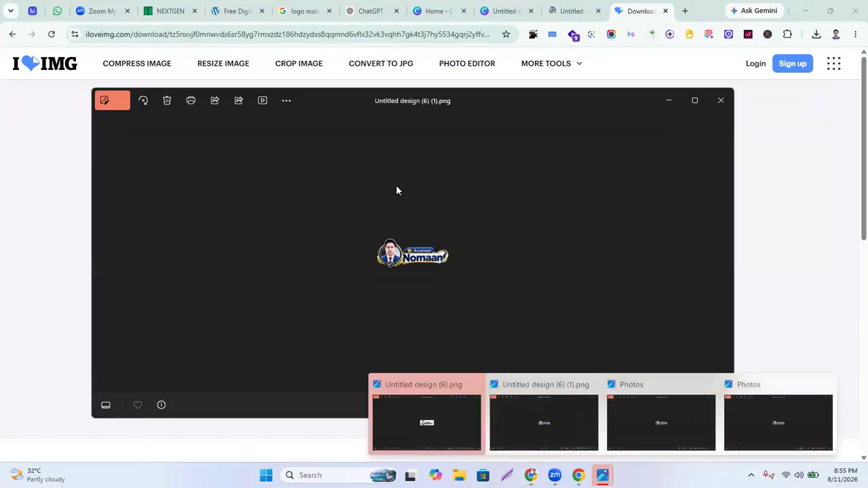
click(725, 102)
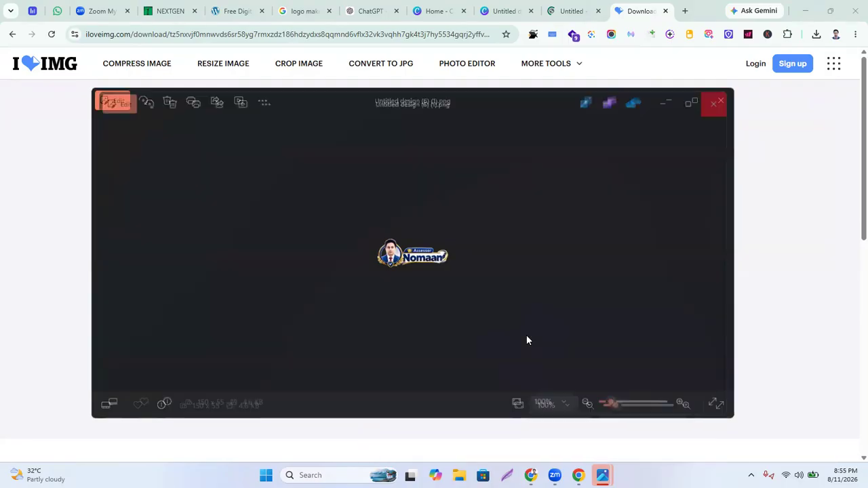
click(714, 100)
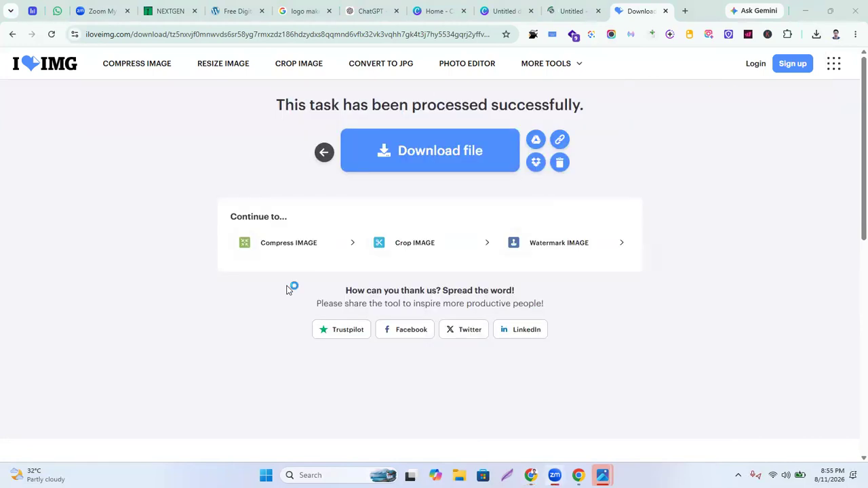
mouse_move(603, 475)
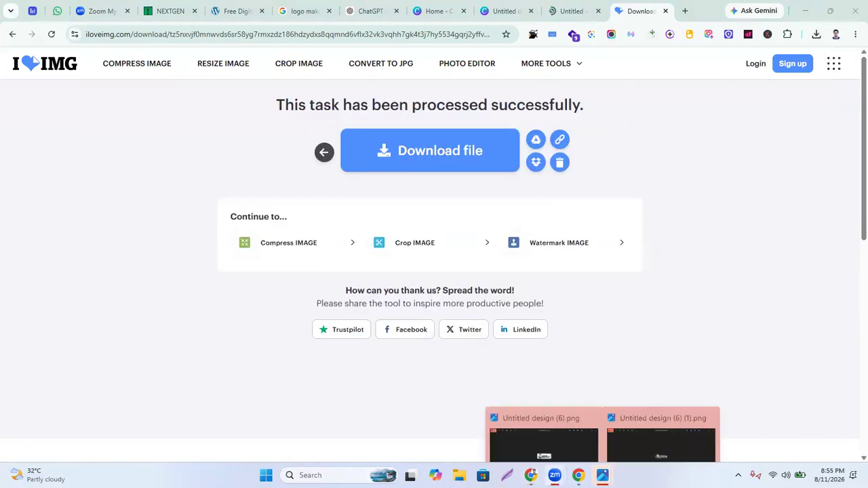
click(708, 385)
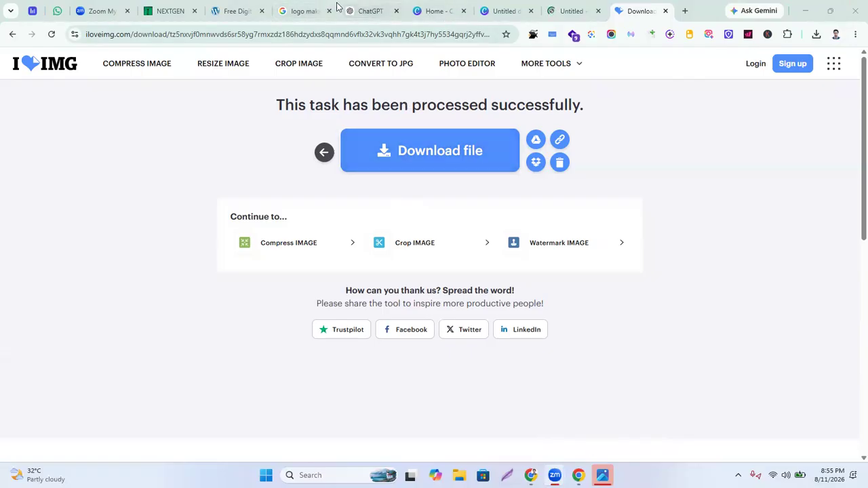
In the WordPress site's tab, change the address to /login and load the login page
click(236, 11)
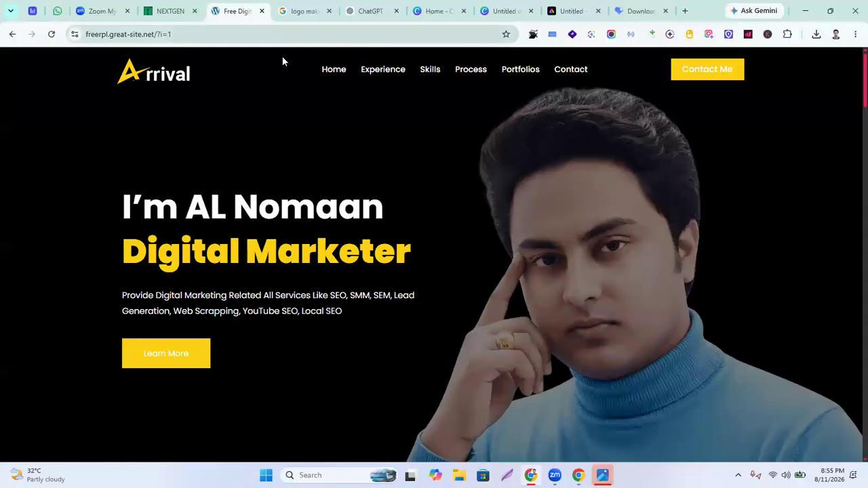
drag(165, 35, 240, 46)
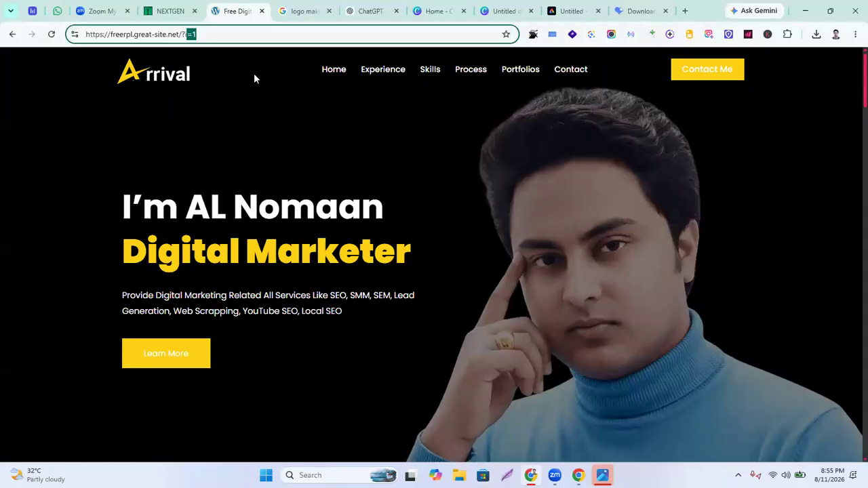
key(BackSpace)
key(BackSpace)
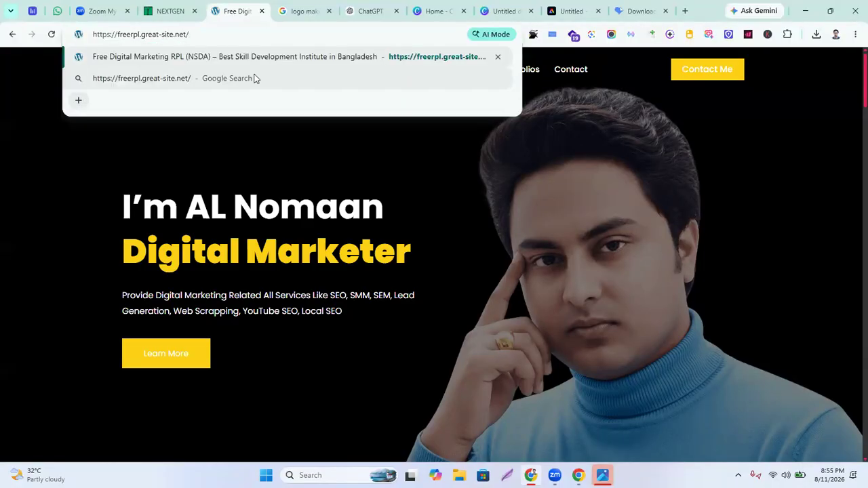
text(login)
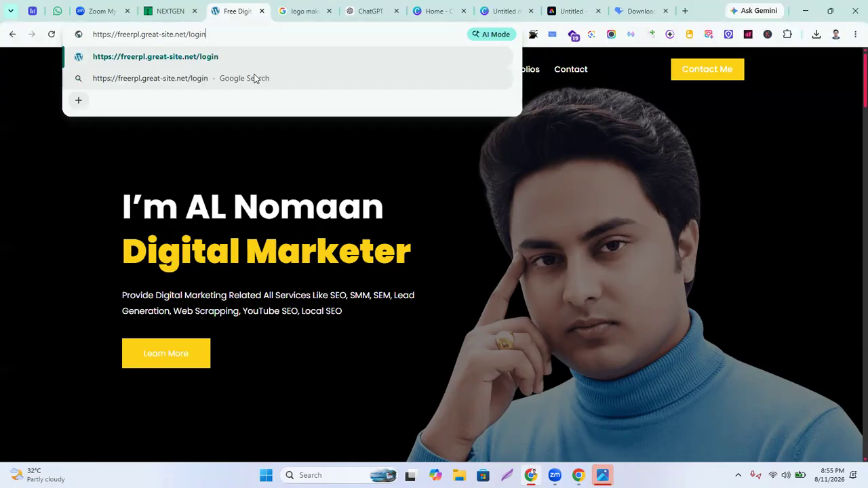
key(Return)
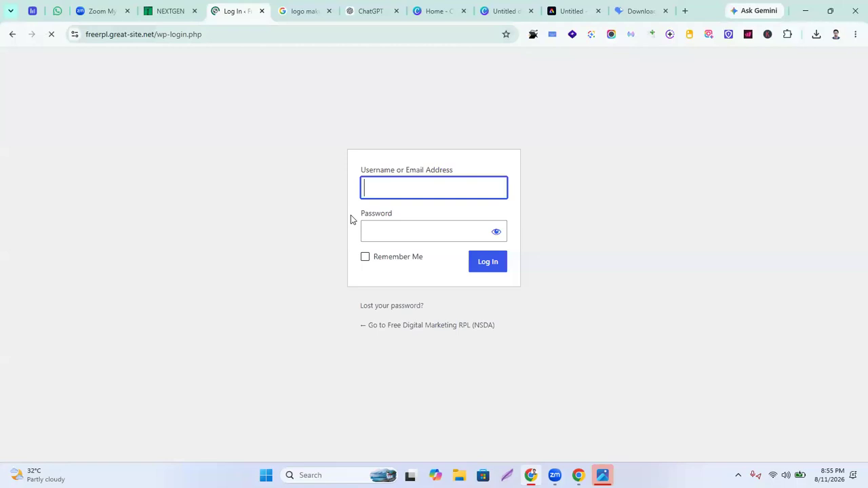
Enter the admin username and password and log in to the Dashboard
click(416, 187)
text(admin)
key(ctrl+a)
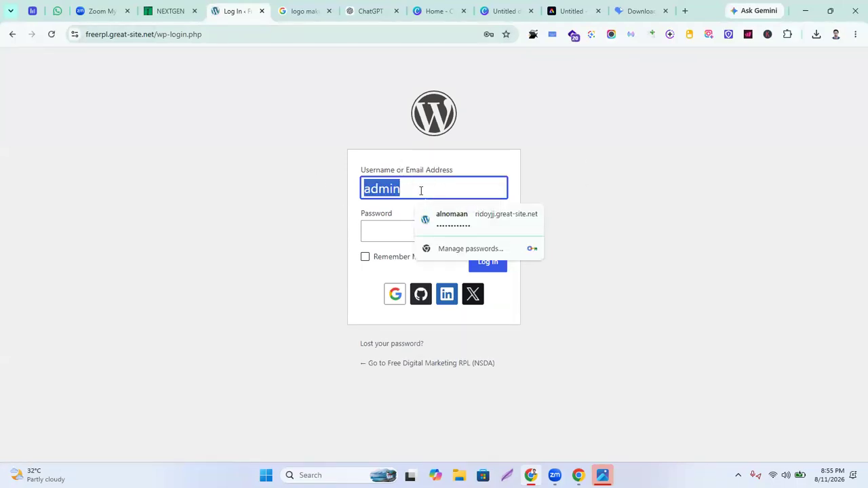
click(383, 230)
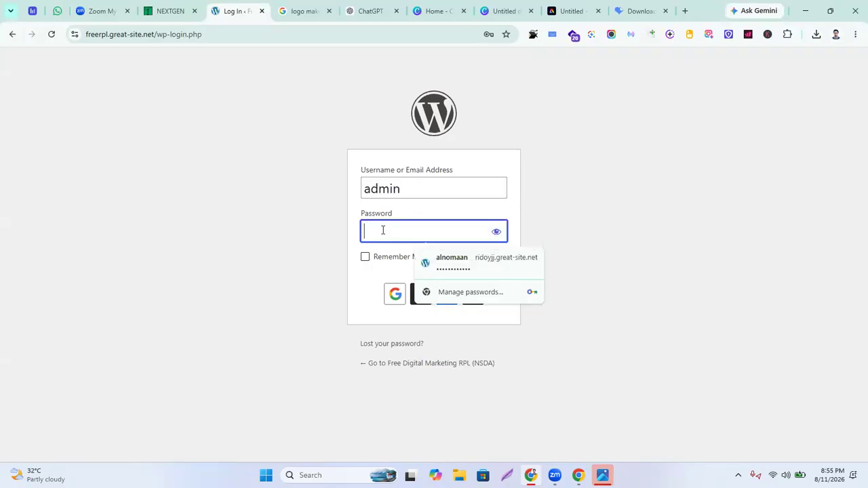
text(admin)
key(Return)
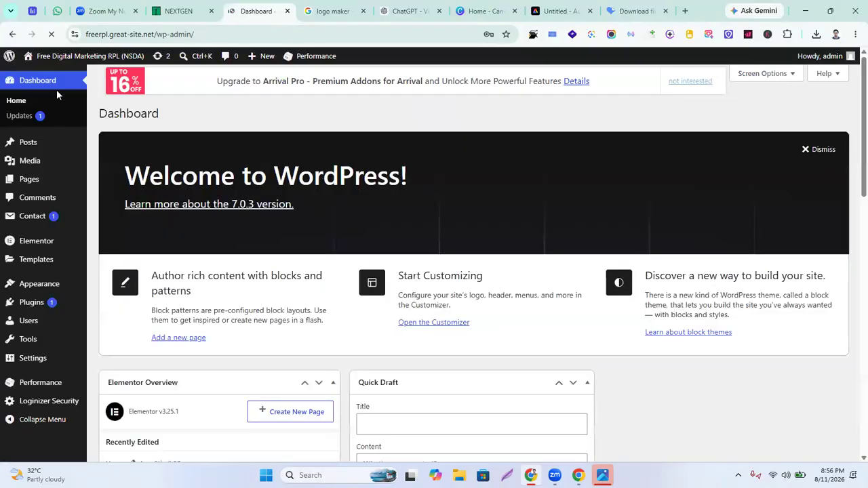
Open the live site in a new tab, then return to the Dashboard tab
mouse_move(90, 62)
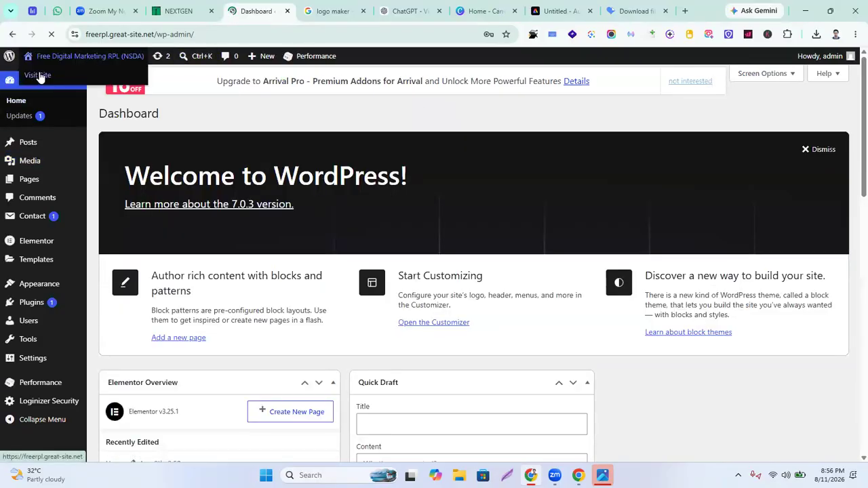
right_click(39, 75)
click(92, 91)
key(ctrl+Tab)
click(248, 10)
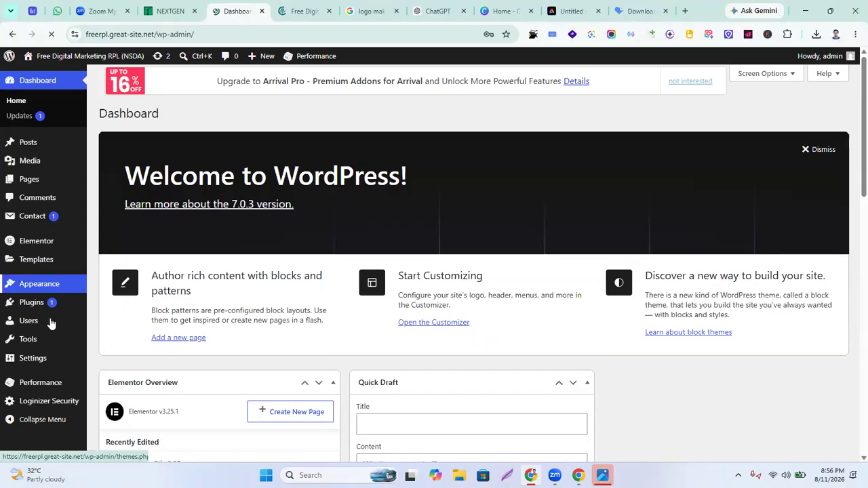
Dismiss Chrome's breached-password and save-password prompts, then open Appearance > Customize
click(34, 284)
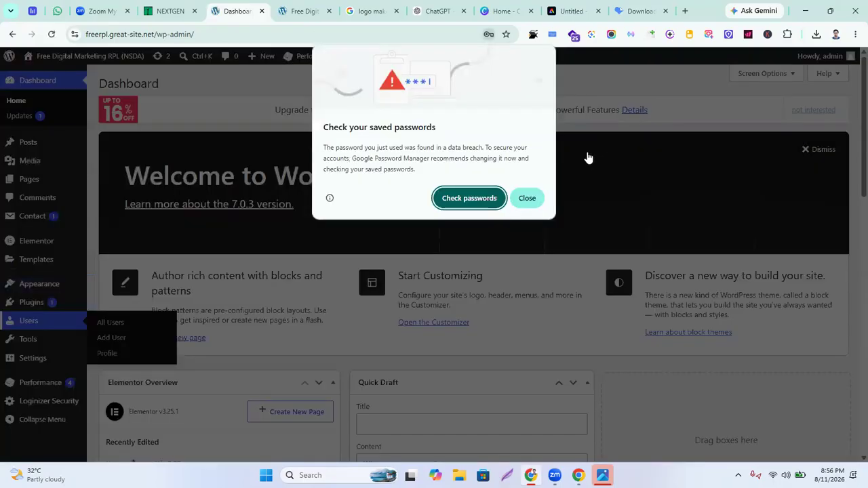
click(527, 198)
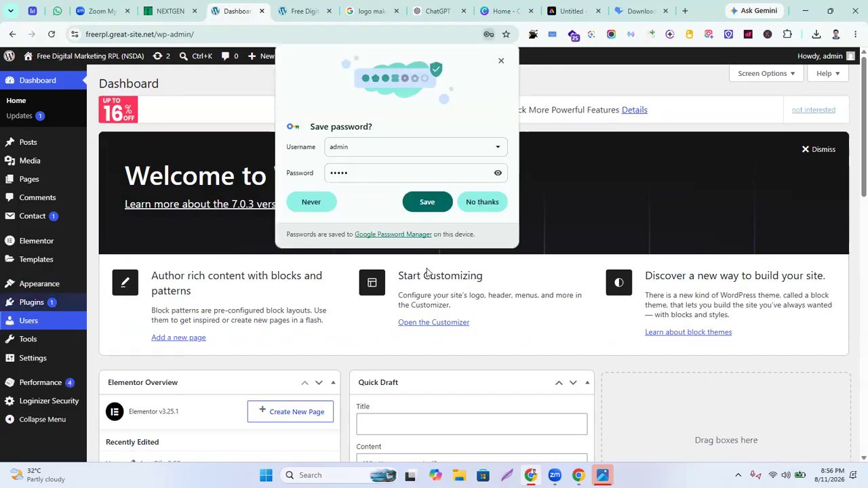
click(478, 203)
mouse_move(42, 287)
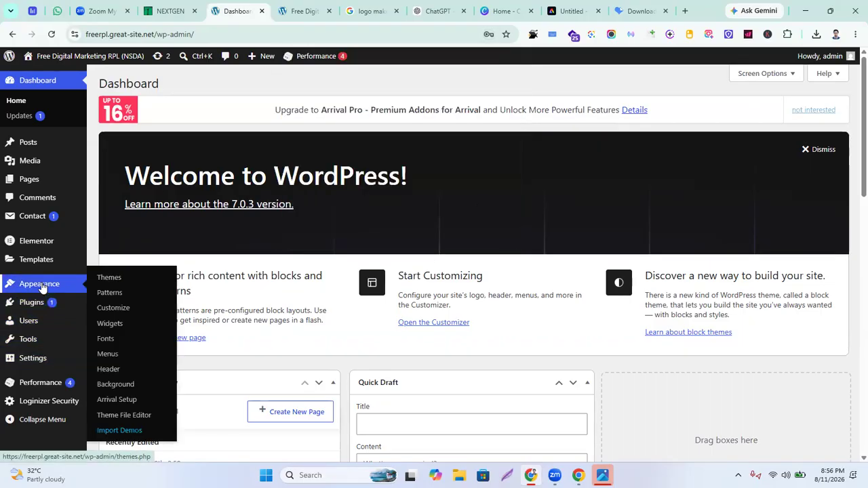
click(123, 311)
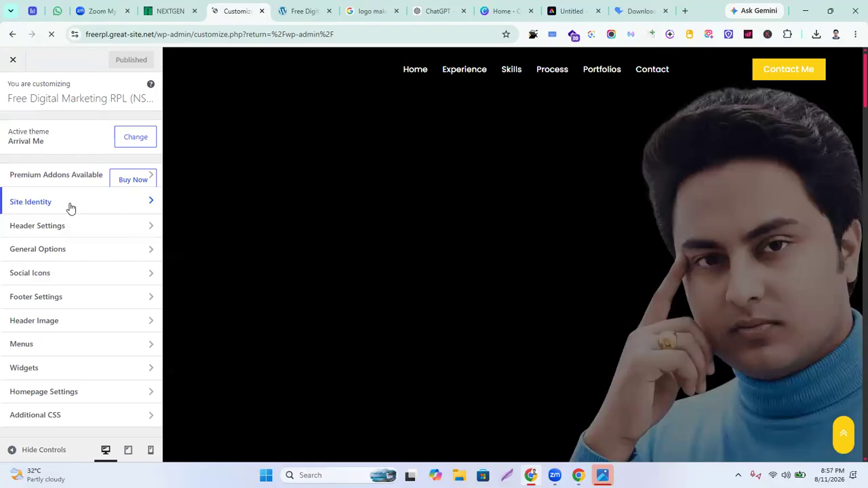
Under Site Identity, upload 'ChatGPT Image Aug 11, 2026, 08_48_34 PM.png' from Downloads as the new logo
click(151, 207)
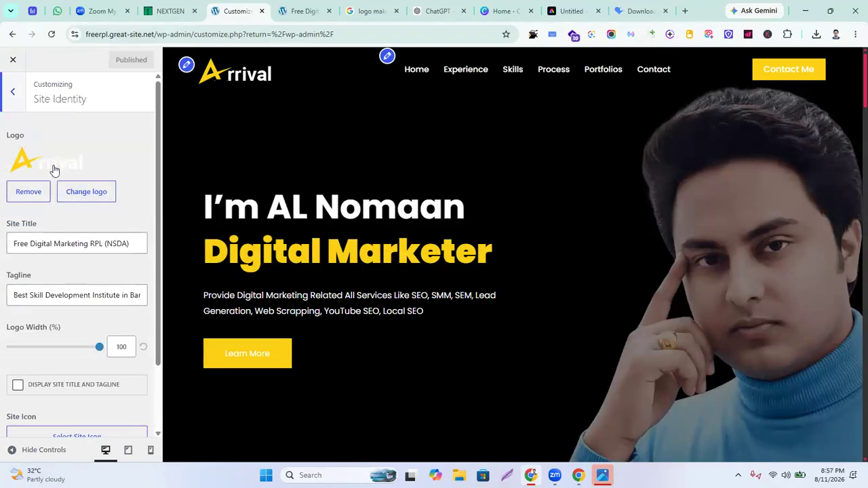
click(94, 196)
click(102, 107)
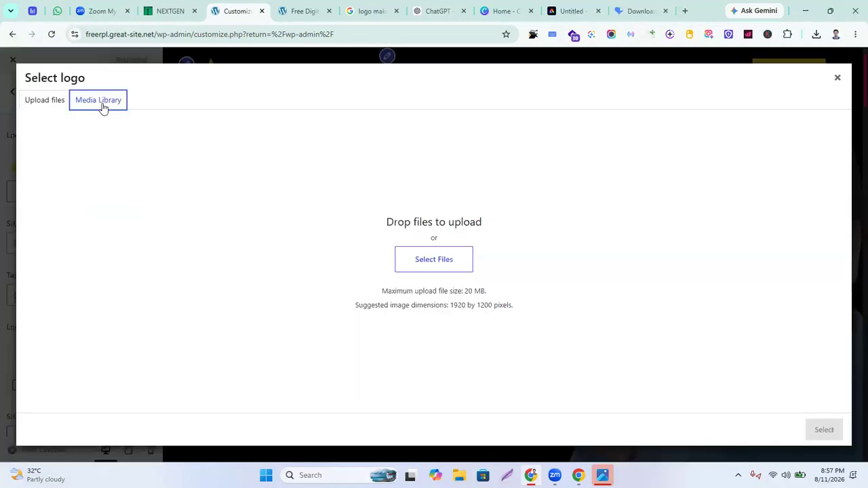
click(41, 105)
click(426, 261)
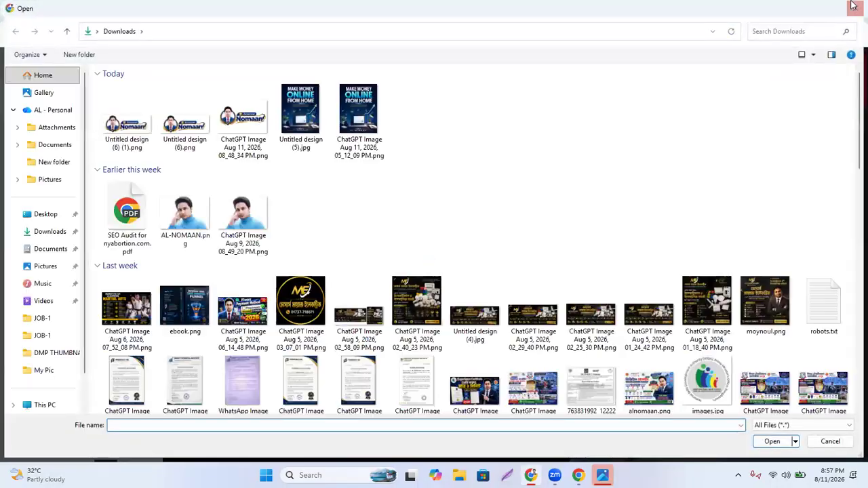
click(854, 7)
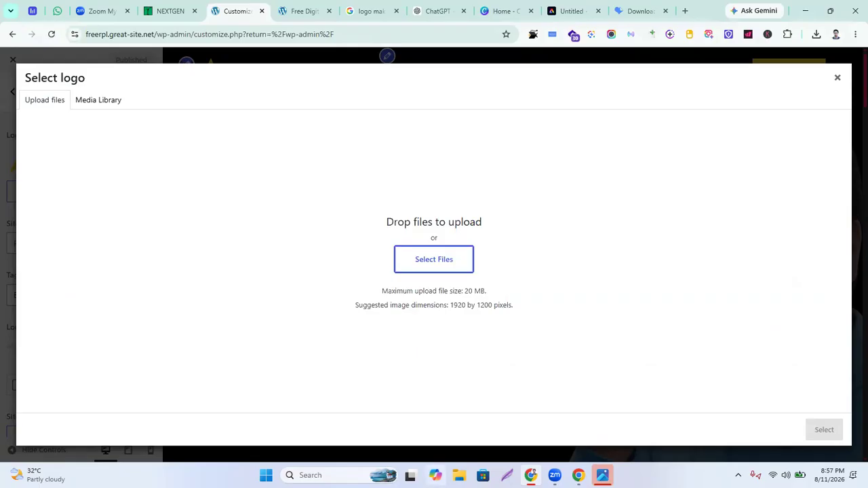
click(424, 269)
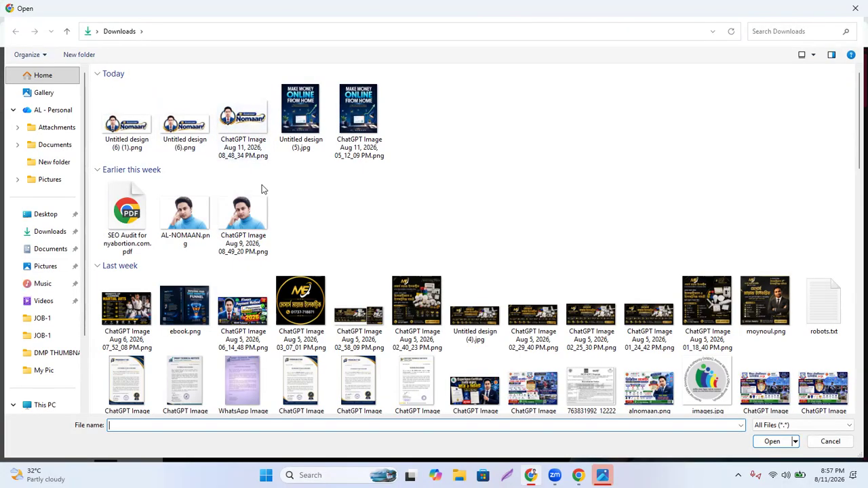
double_click(252, 134)
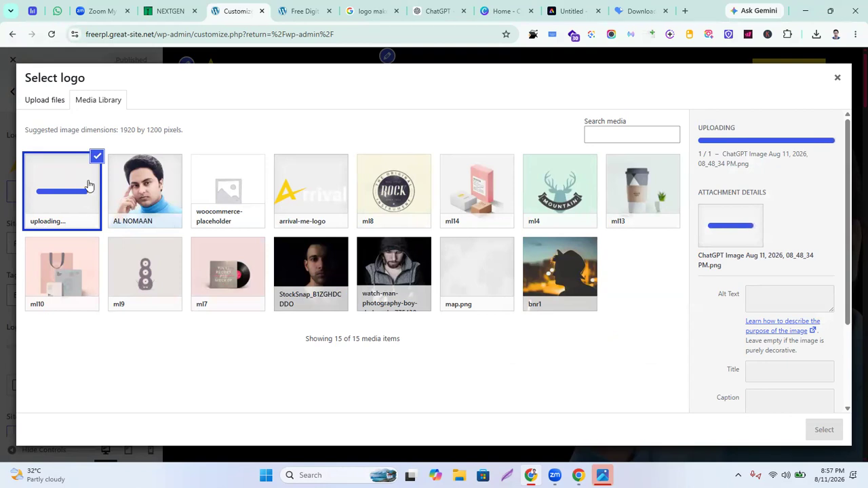
Enter 'Assessor Nomaan' as the logo image's alt text and copy it
click(764, 297)
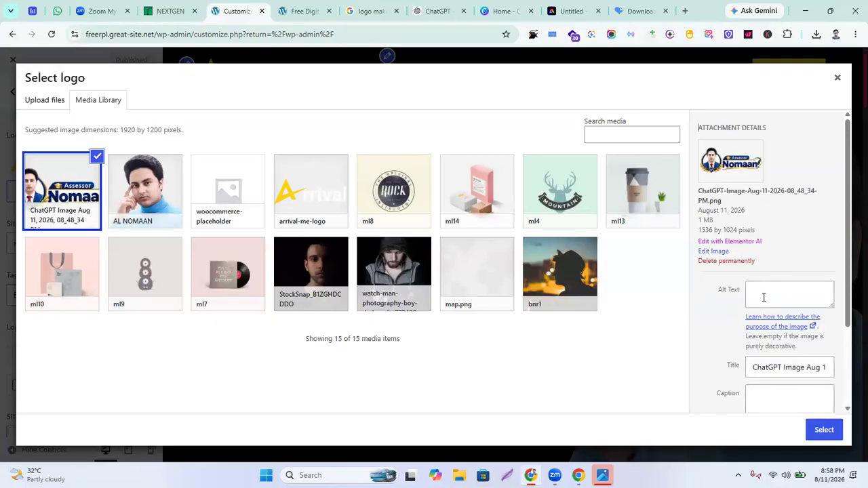
click(767, 302)
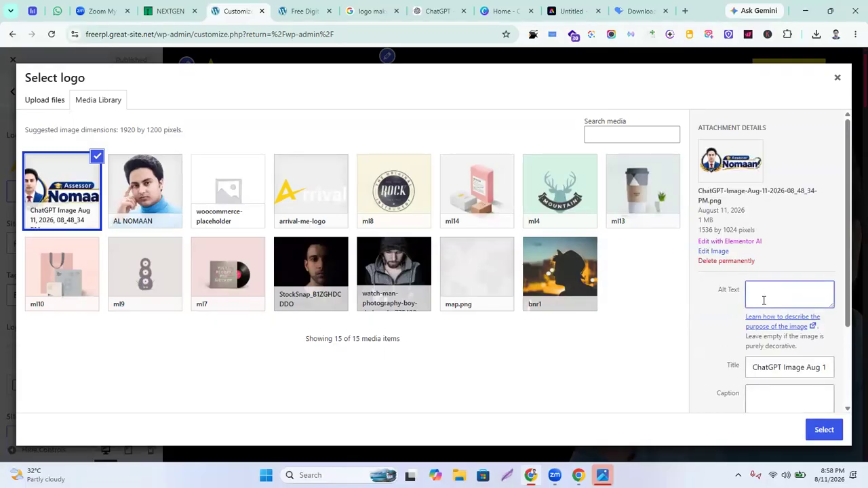
text(Asse)
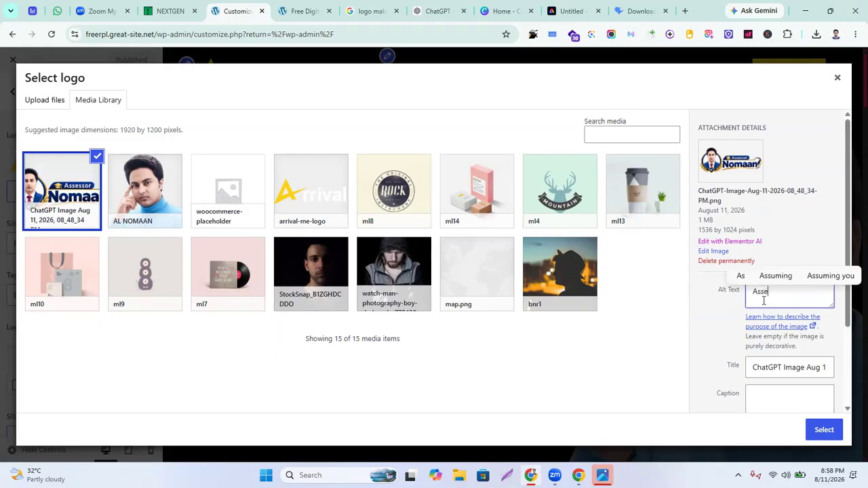
text(ssor )
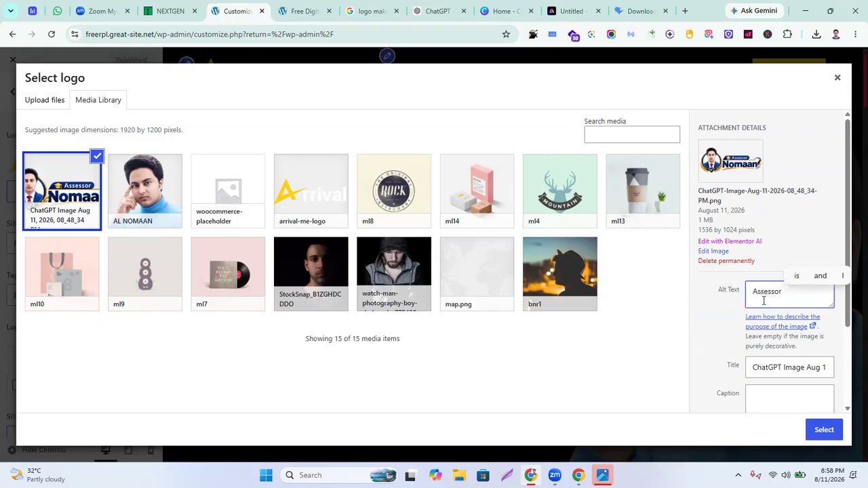
text(Nomaan)
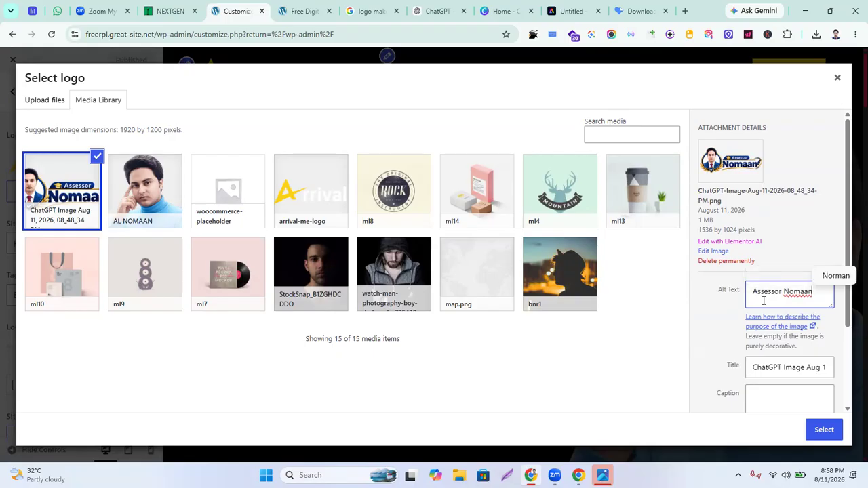
key(ctrl+a)
key(ctrl+c)
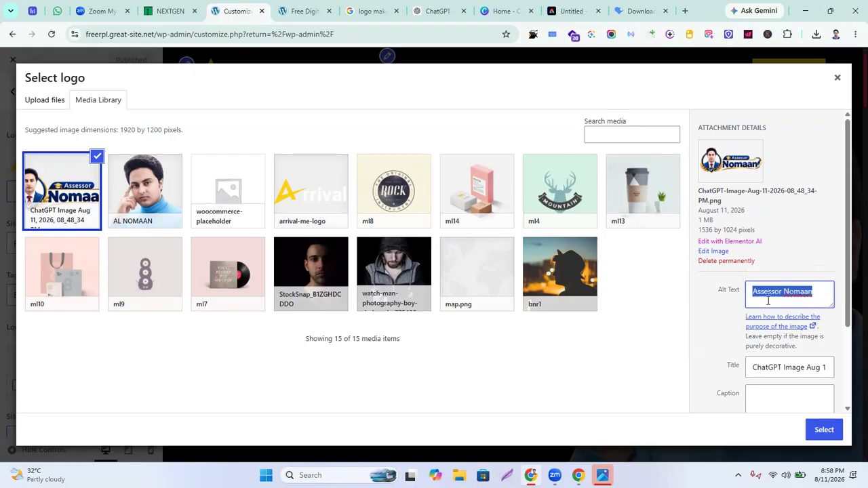
Use 'Assessor Nomaan' as the title, caption and description, then select the image for cropping
triple_click(784, 368)
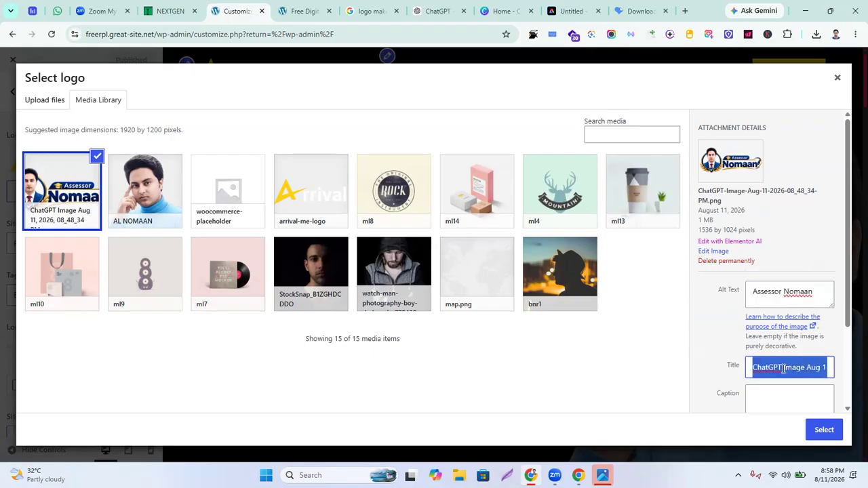
key(ctrl+v)
click(770, 397)
key(ctrl+v)
scroll(746, 351, down, 2)
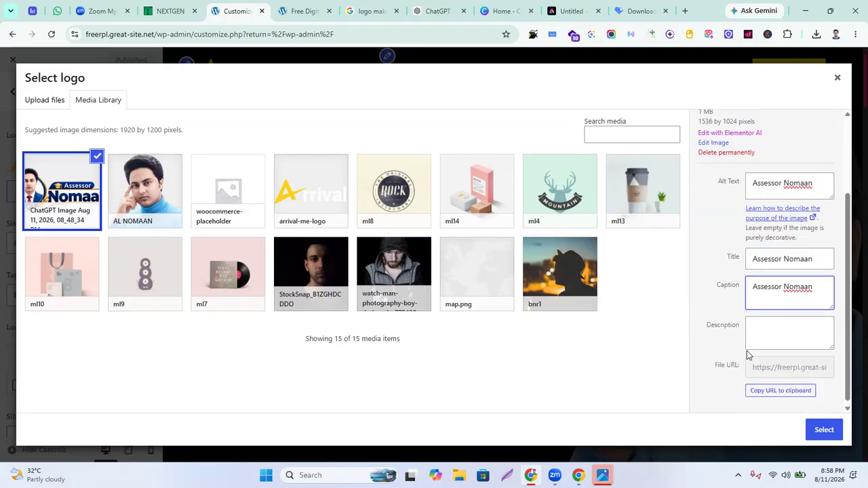
click(758, 327)
key(ctrl+v)
click(824, 429)
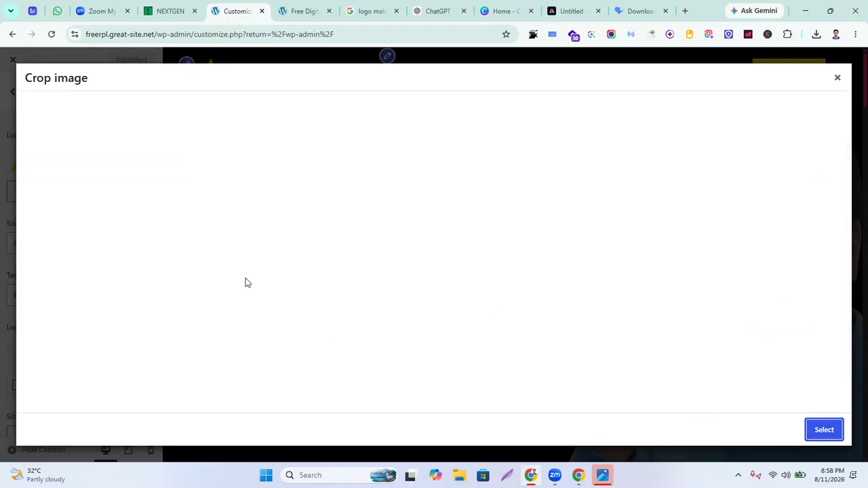
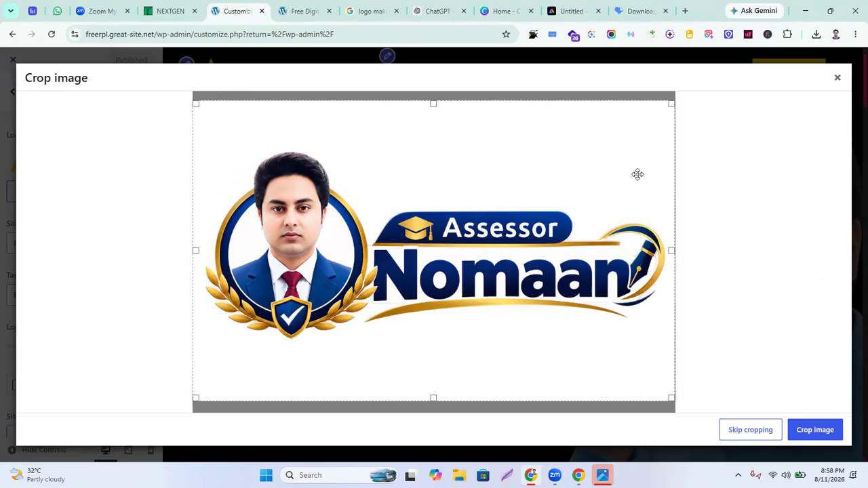
Apply the crop so the Assessor Nomaan image appears as the header logo at 100% width
click(813, 430)
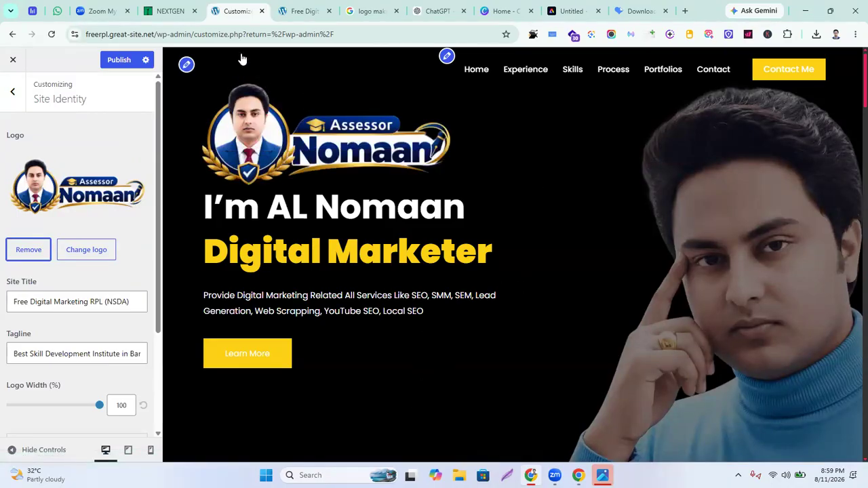
scroll(315, 245, down, 2)
scroll(315, 245, up, 2)
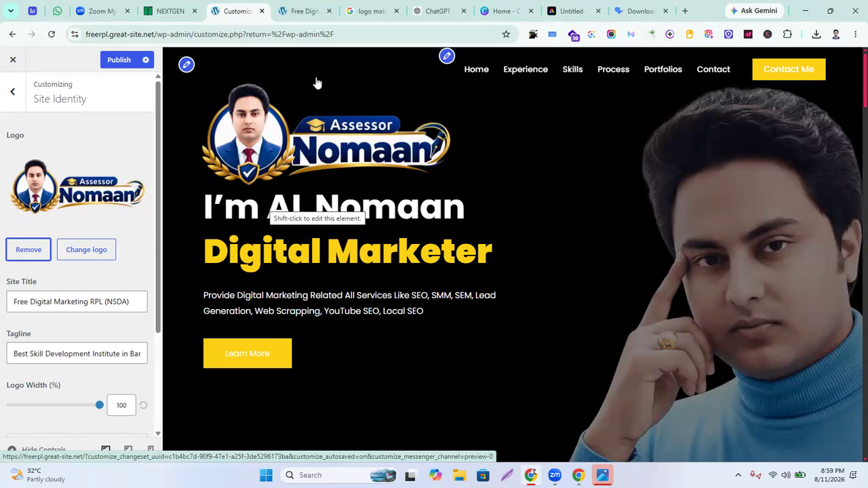
Drag the Logo Width slider down from 100% through 75% and 43% to 26%
click(99, 406)
drag(99, 405, 77, 409)
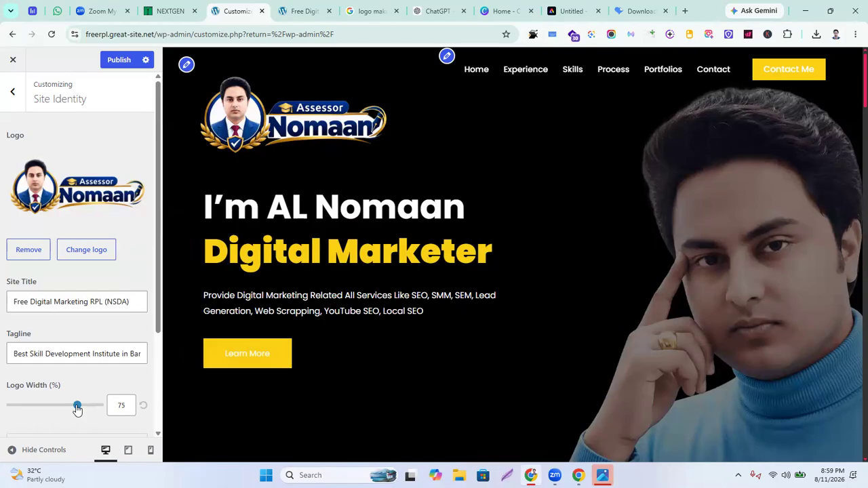
drag(76, 409, 59, 412)
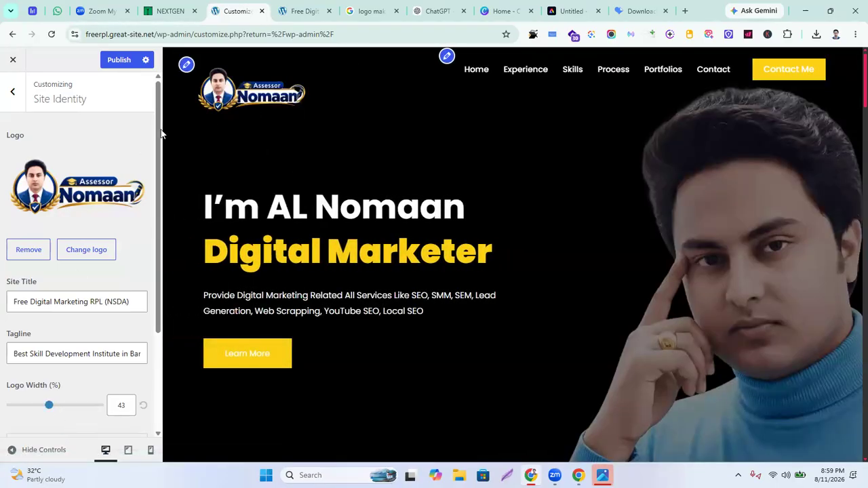
click(32, 405)
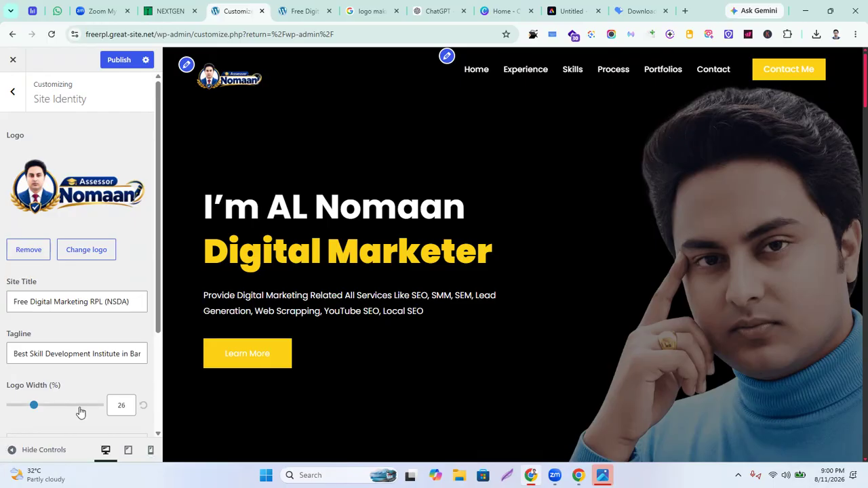
Enter 50 as the logo width and publish the Customizer changes
click(129, 407)
key(BackSpace)
key(BackSpace)
text(50)
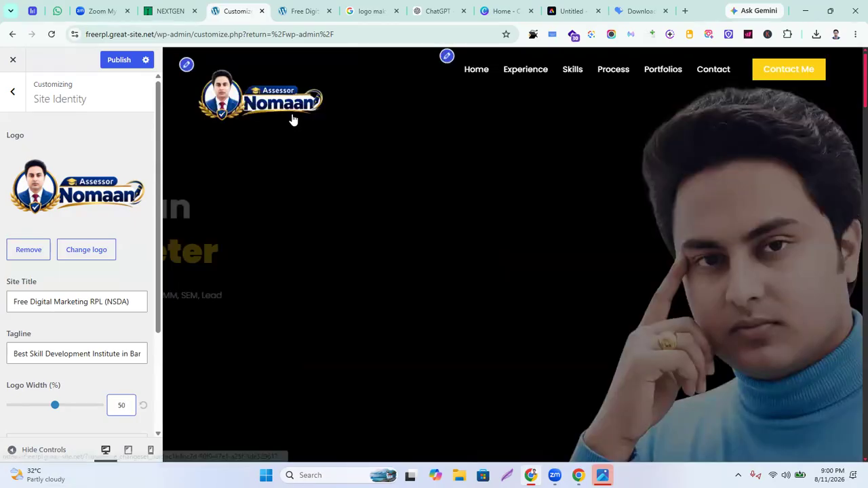
scroll(344, 218, down, 3)
scroll(344, 218, up, 3)
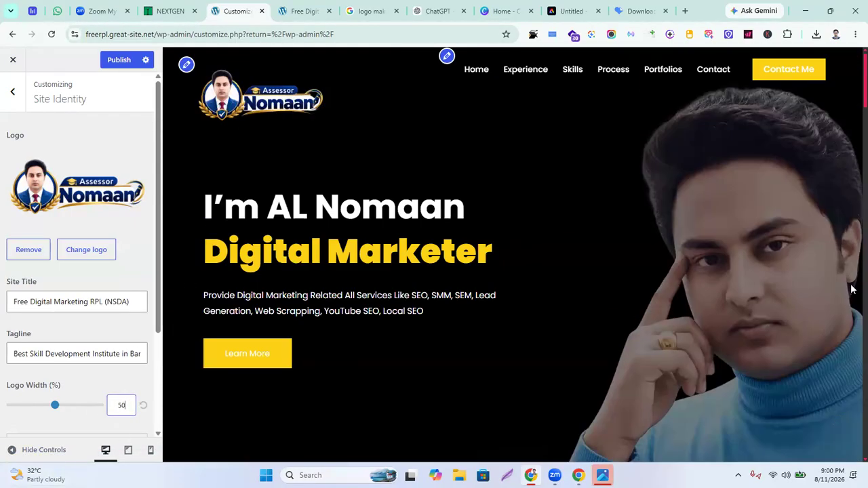
click(119, 60)
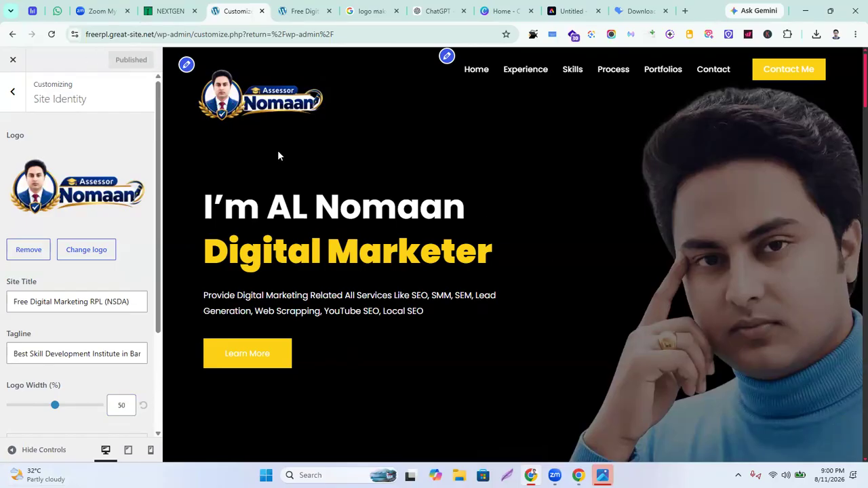
Reload the live site tab to see the new logo, and copy the site address
click(304, 12)
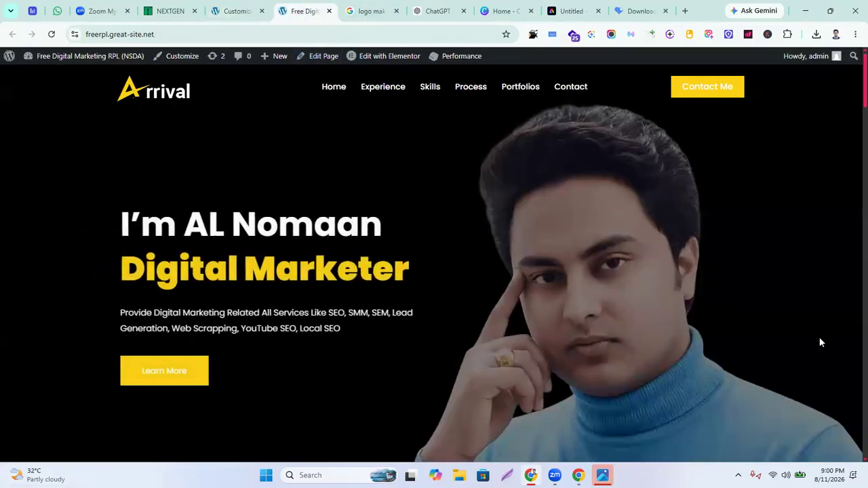
click(51, 33)
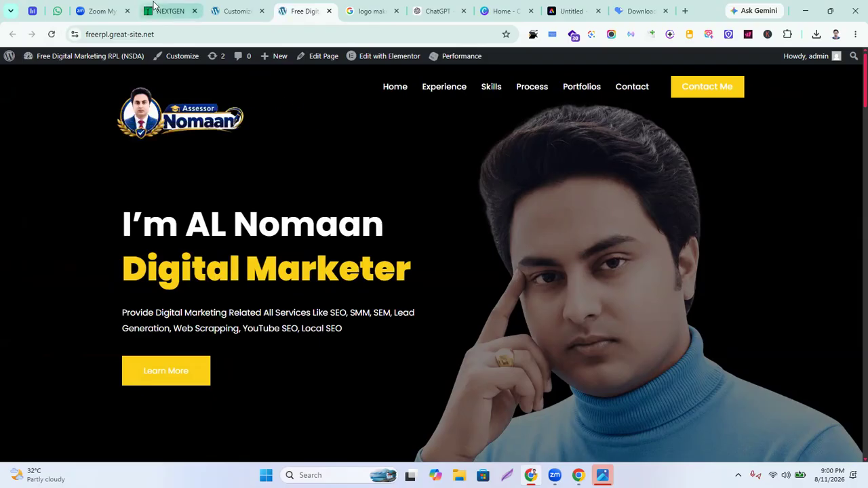
scroll(379, 179, down, 1)
scroll(375, 179, up, 1)
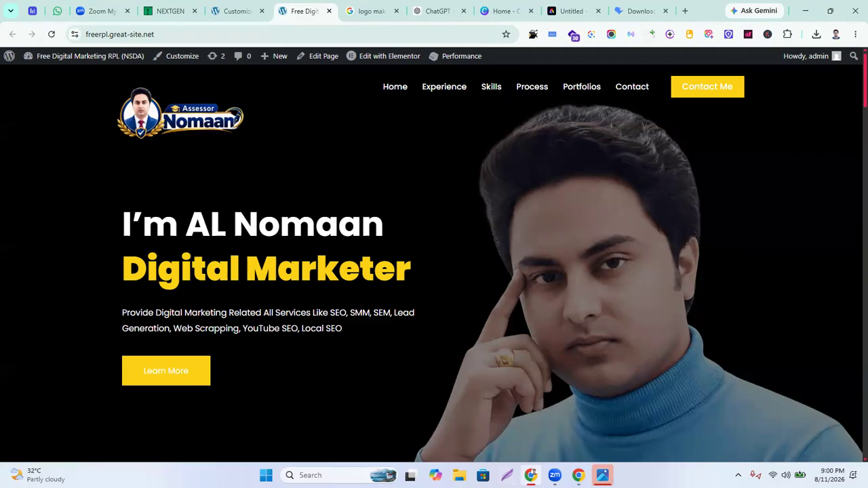
click(115, 33)
key(ctrl+c)
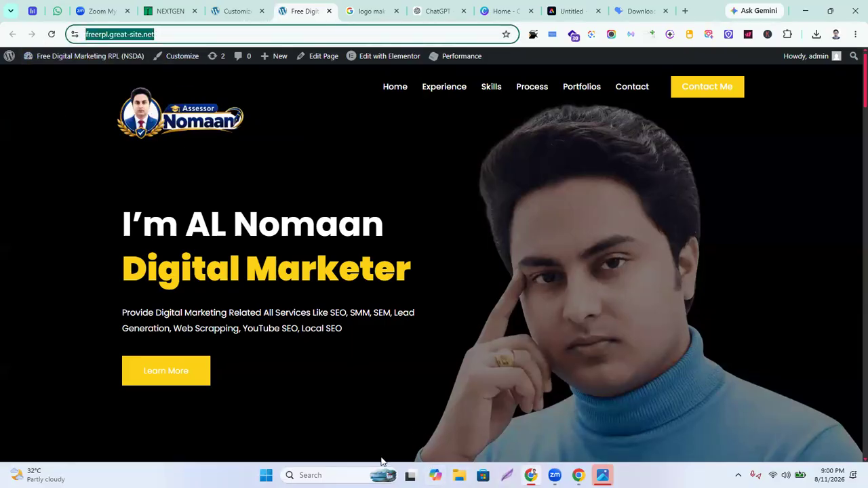
click(854, 35)
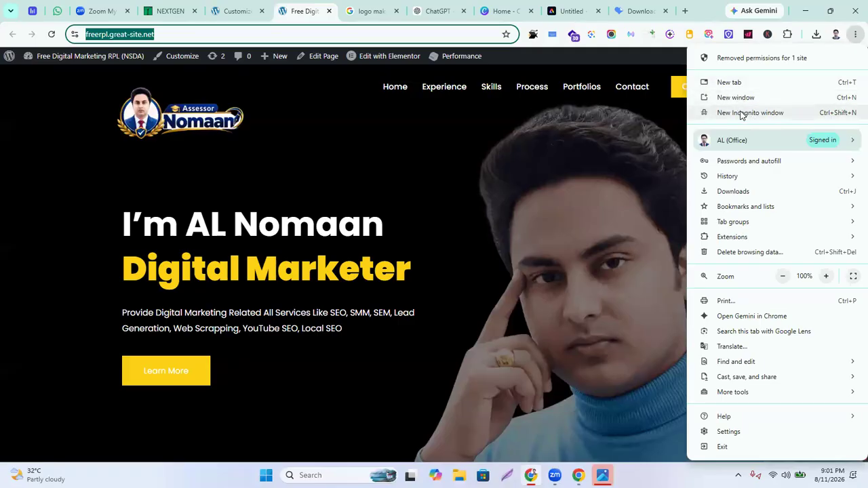
Load the copied site address in a new incognito window to check the logo as a visitor
click(742, 113)
key(ctrl+v)
key(Return)
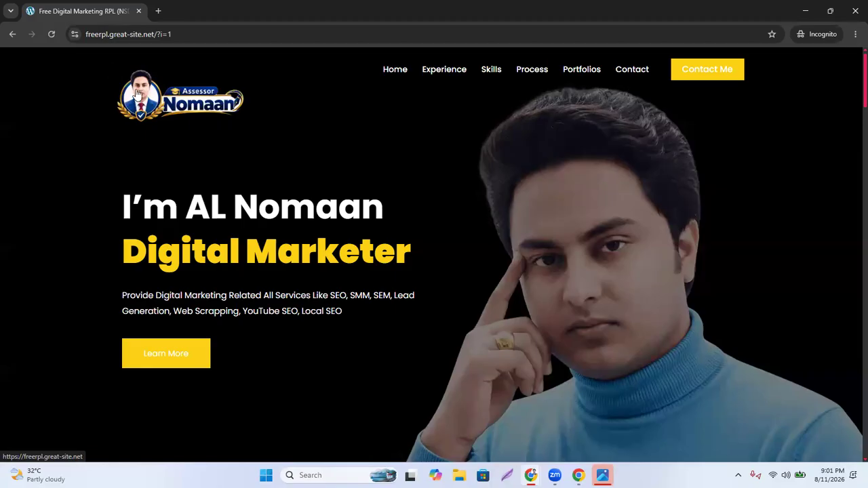
scroll(412, 197, down, 4)
scroll(413, 201, up, 4)
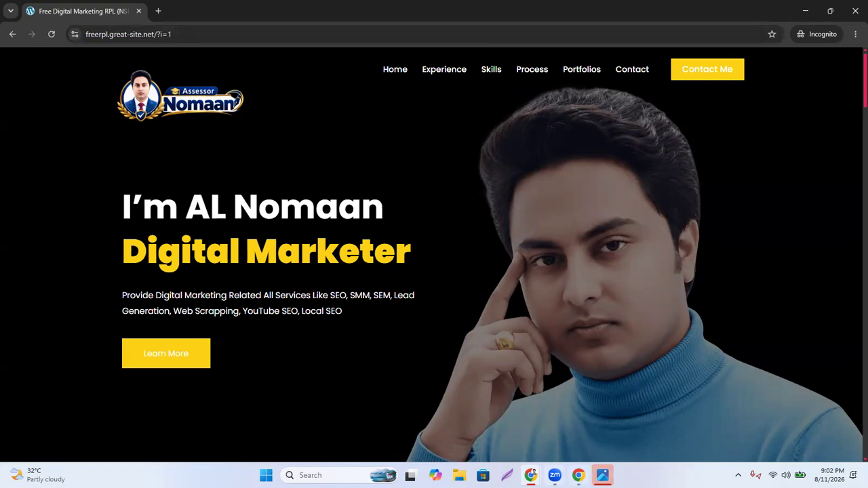
mouse_move(578, 474)
click(573, 413)
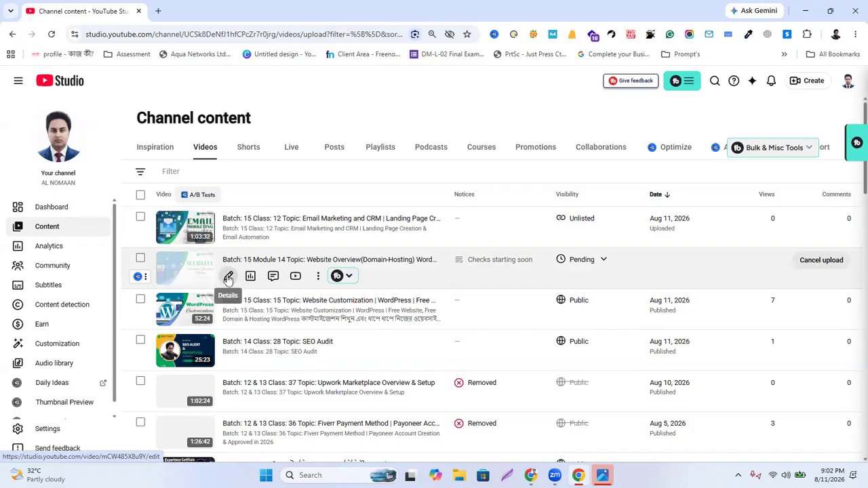
click(229, 278)
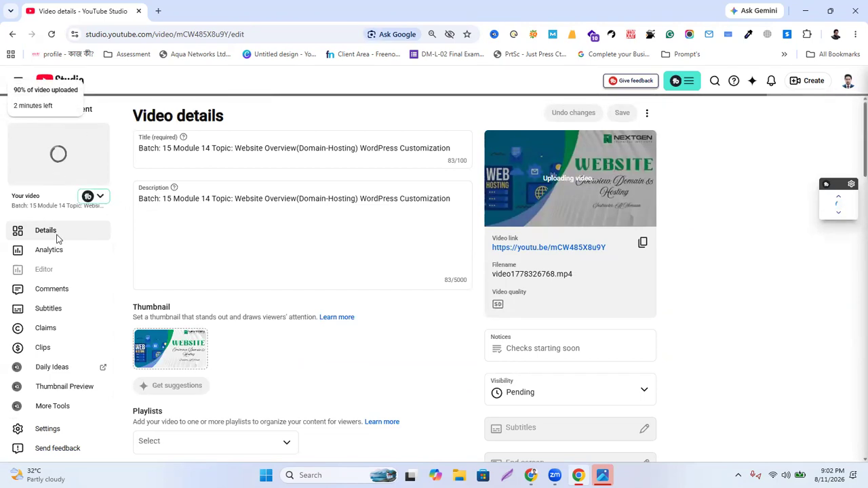
click(803, 11)
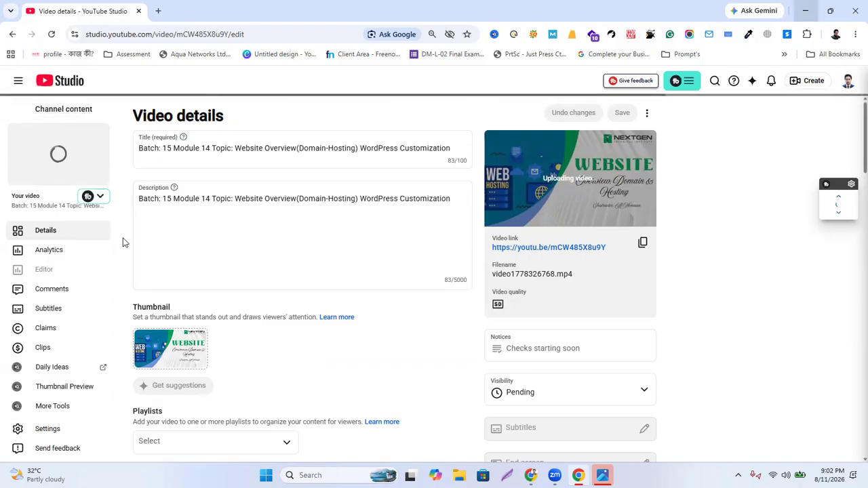
click(628, 72)
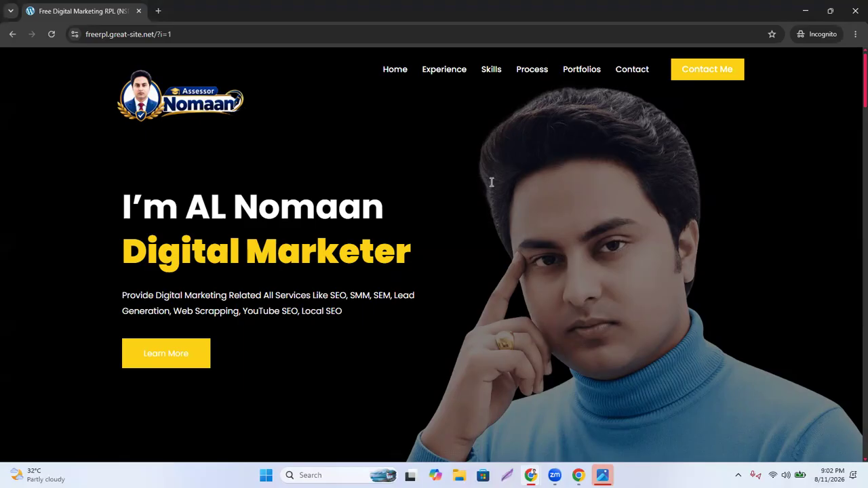
Back in the Customizer, enlarge the logo width and reset it to its default
click(805, 11)
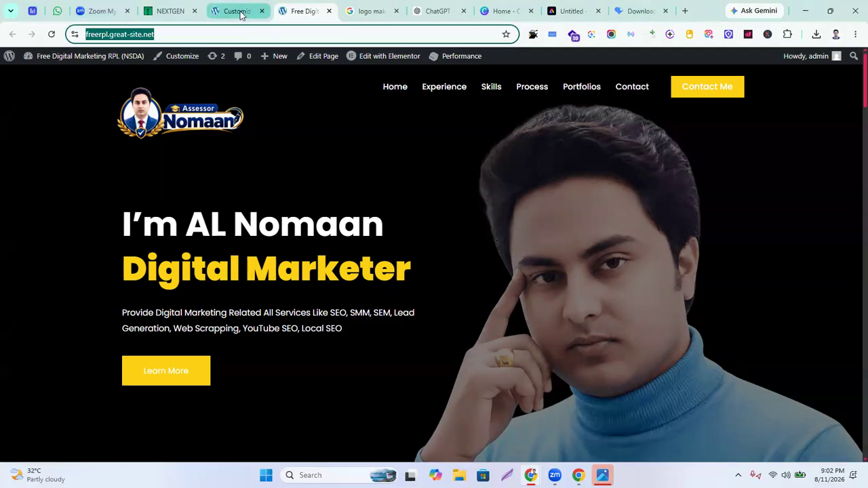
click(241, 12)
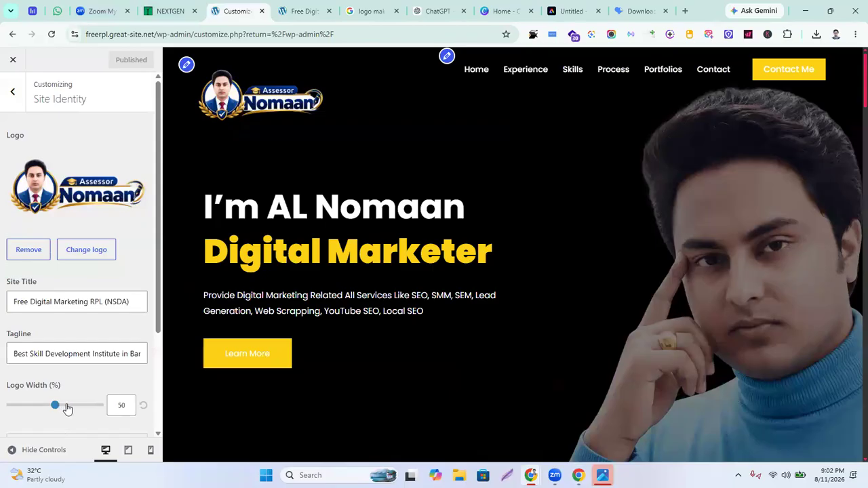
drag(57, 407, 78, 407)
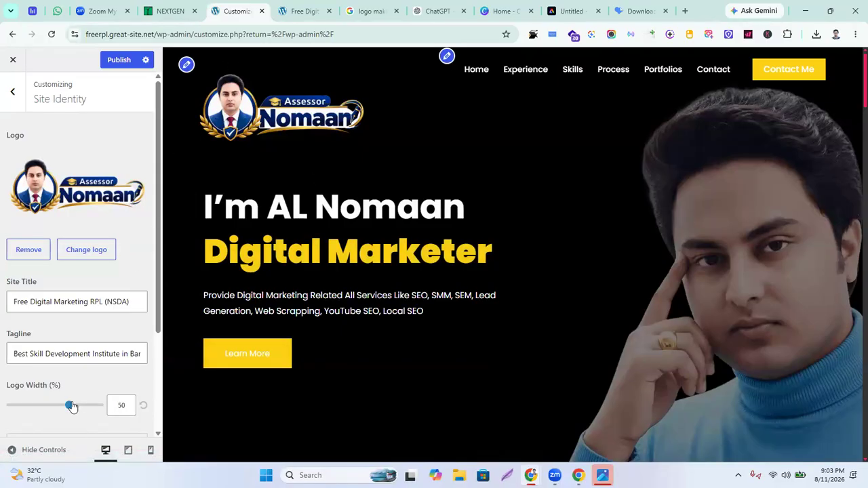
click(129, 406)
key(BackSpace)
key(BackSpace)
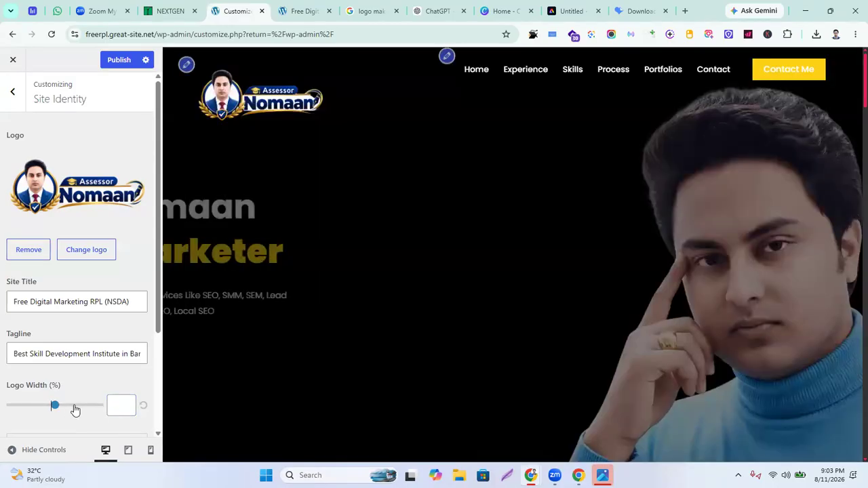
drag(58, 412, 76, 409)
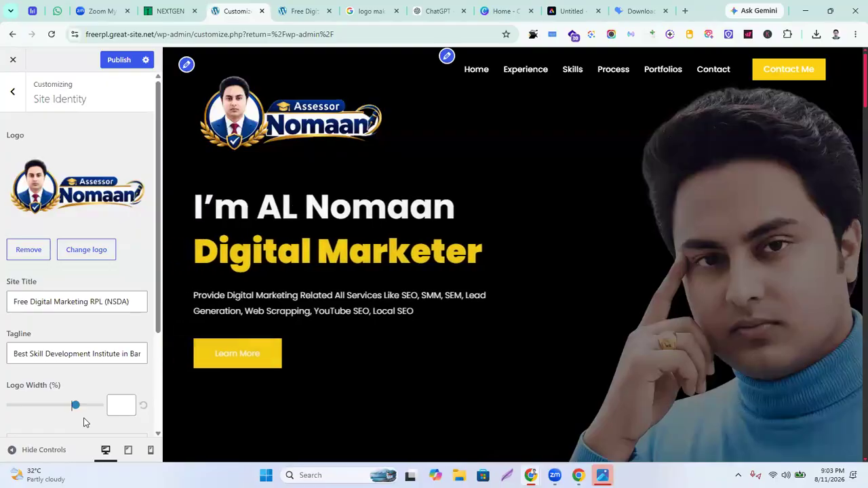
click(143, 407)
Enter 100 as the logo width and publish the change
click(129, 409)
text(100)
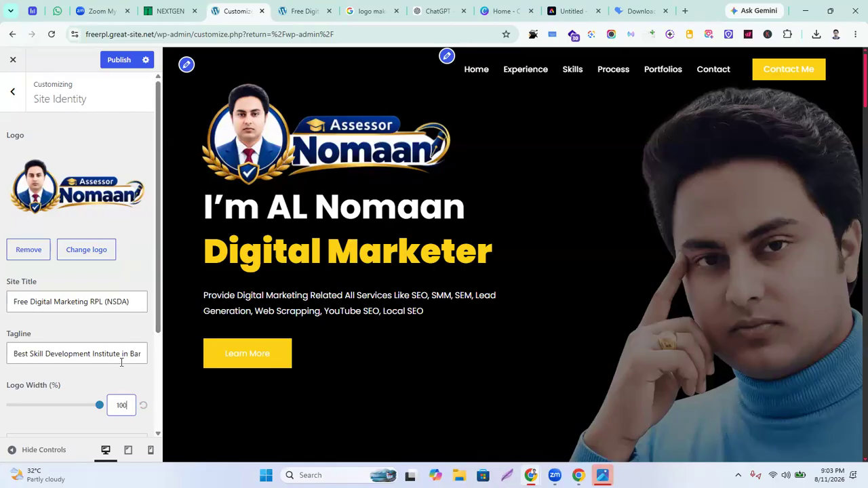
drag(99, 407, 69, 409)
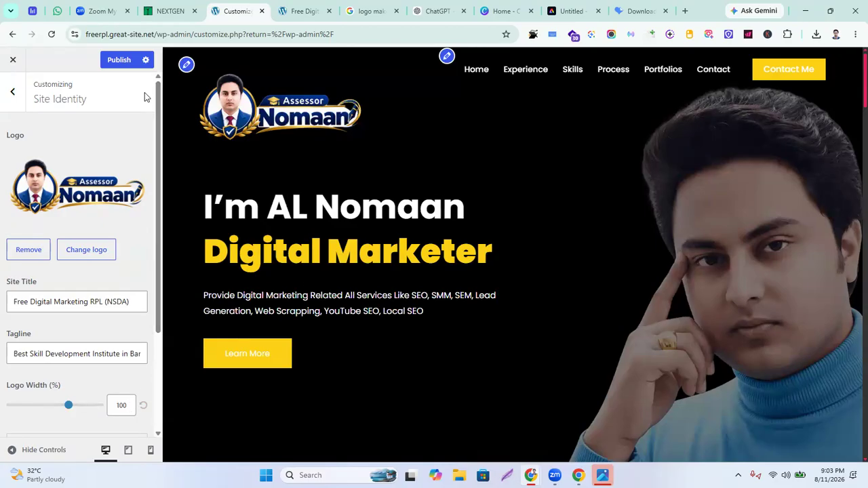
click(119, 60)
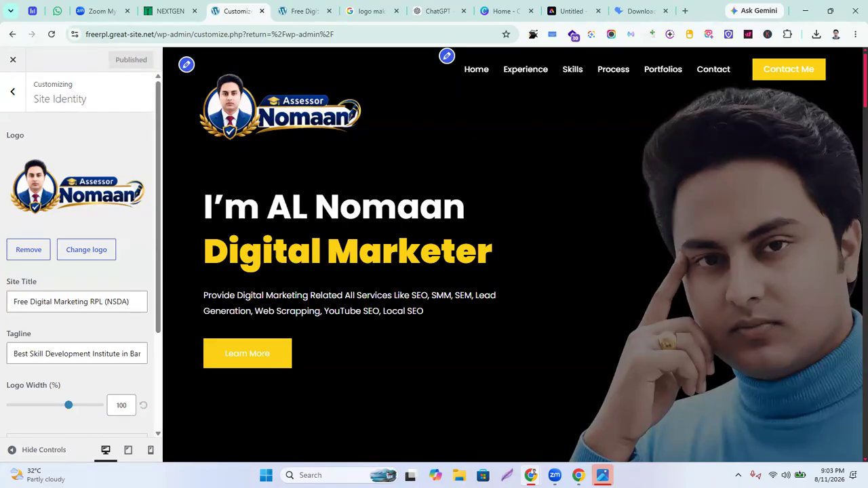
click(578, 476)
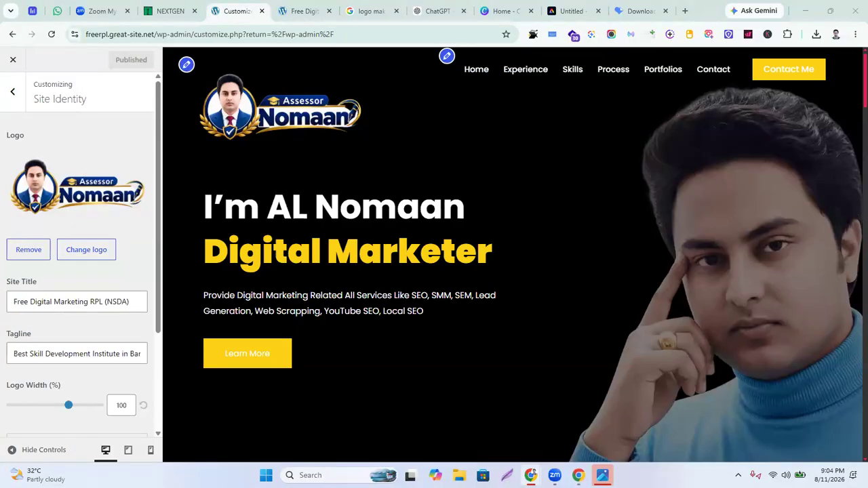
Reload the live site in the incognito window to confirm the new header logo, then minimize it
click(578, 475)
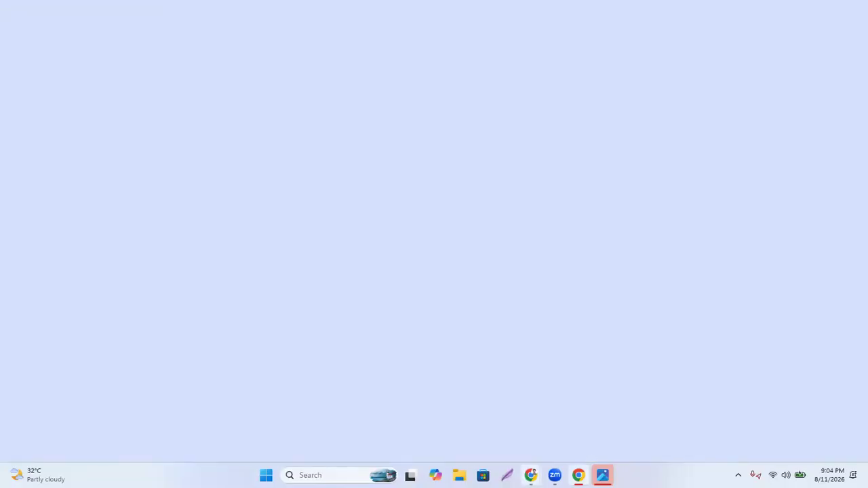
mouse_move(530, 475)
click(589, 434)
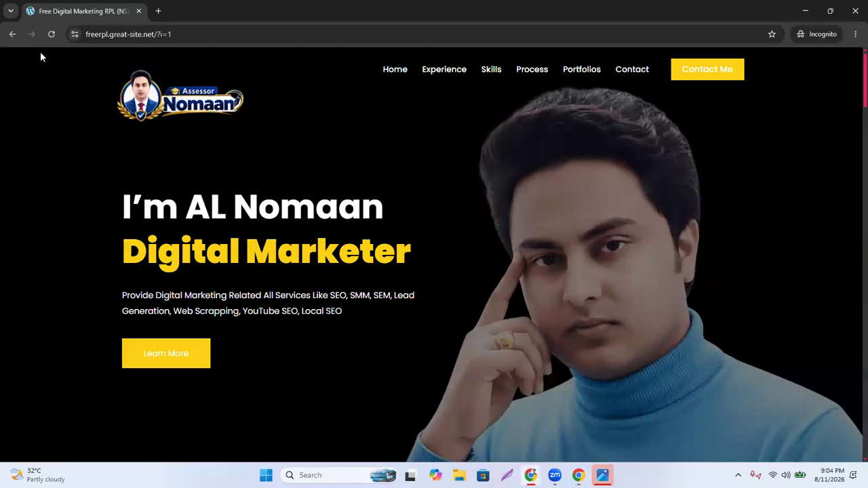
click(52, 35)
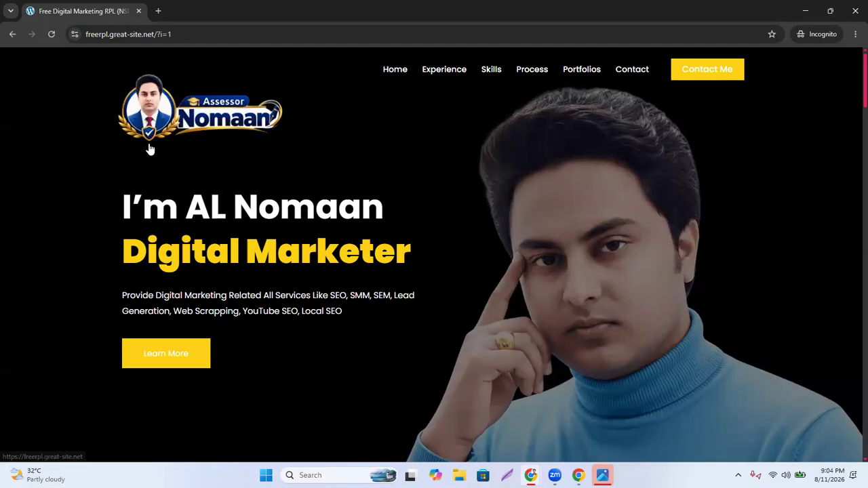
scroll(237, 276, down, 5)
scroll(241, 275, up, 5)
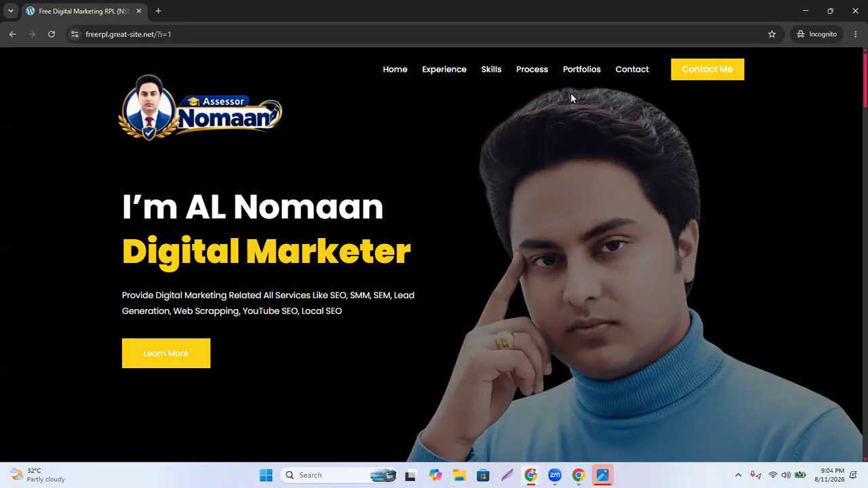
click(811, 10)
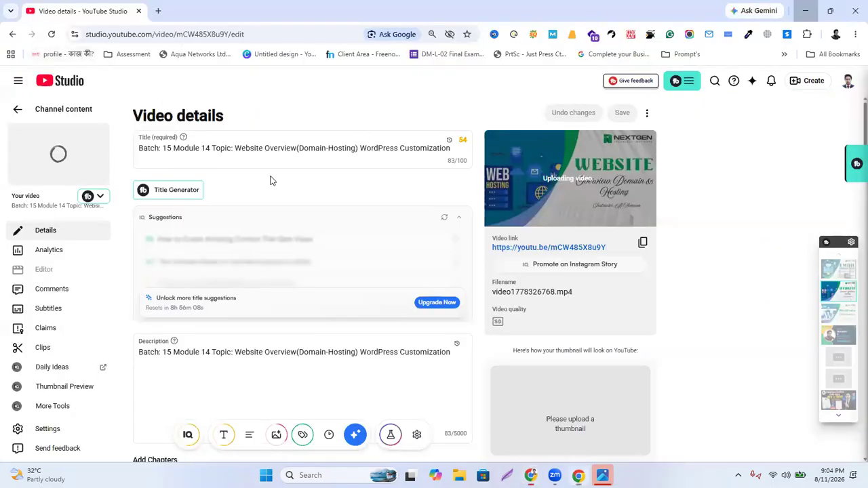
Minimize YouTube Studio and go from the live site tab to the WordPress Dashboard
click(806, 10)
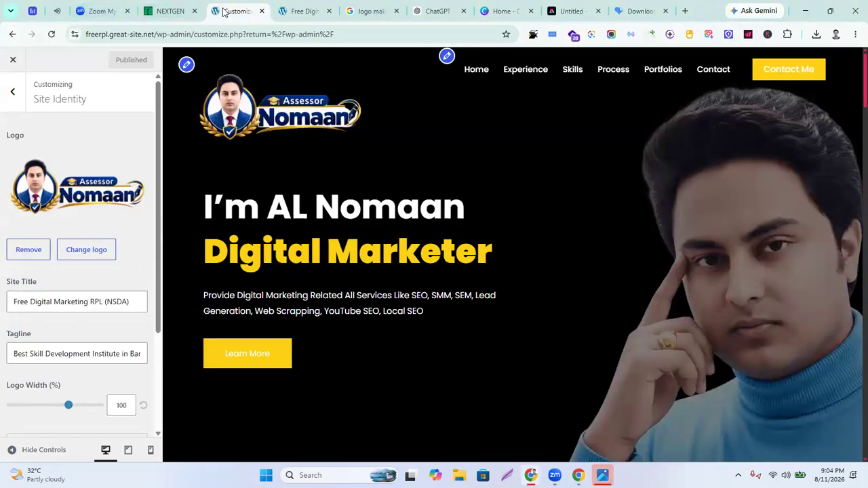
click(302, 11)
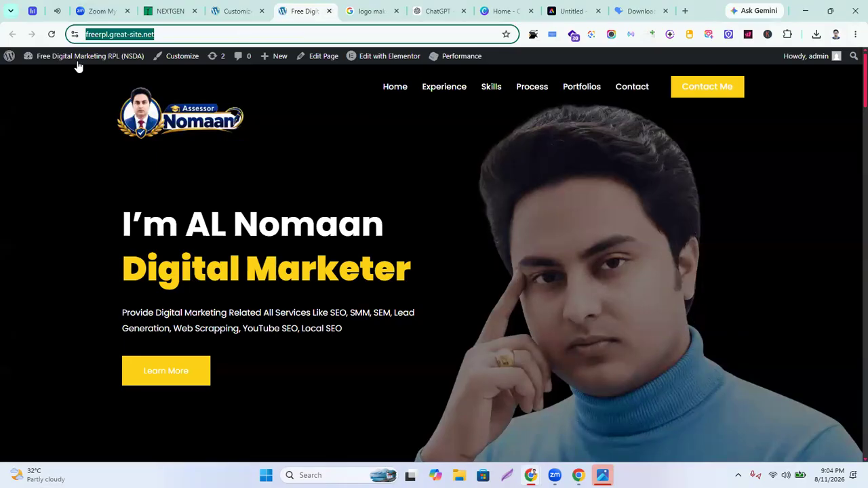
click(50, 81)
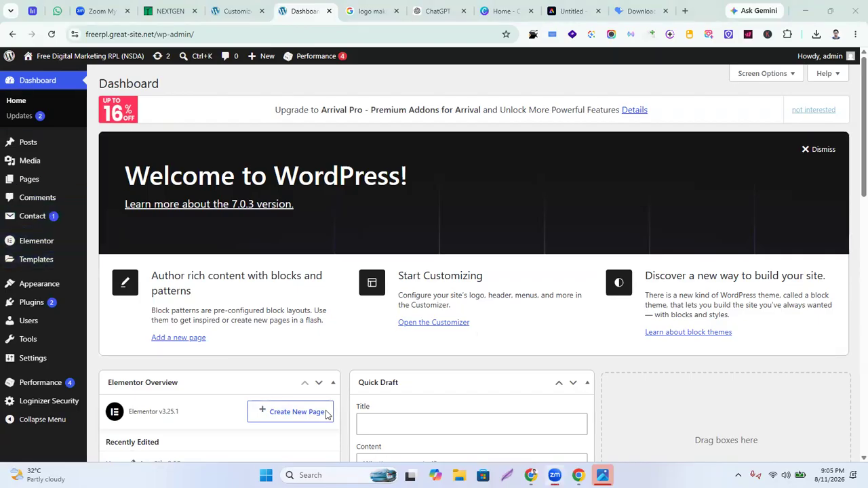
Create a new page under Pages > Add Page and title it 'Blog'
click(24, 182)
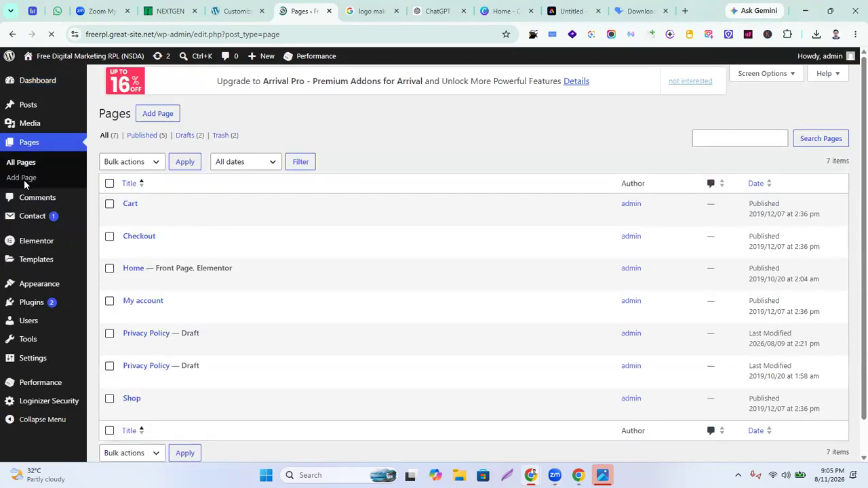
click(159, 85)
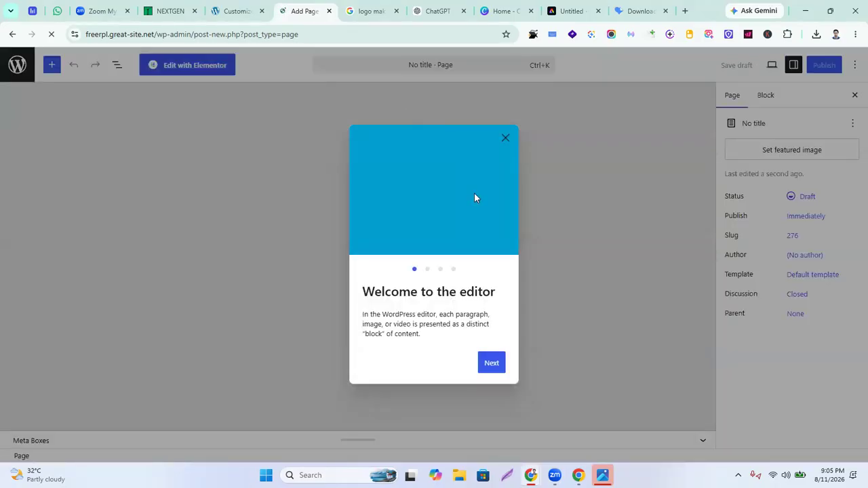
click(505, 139)
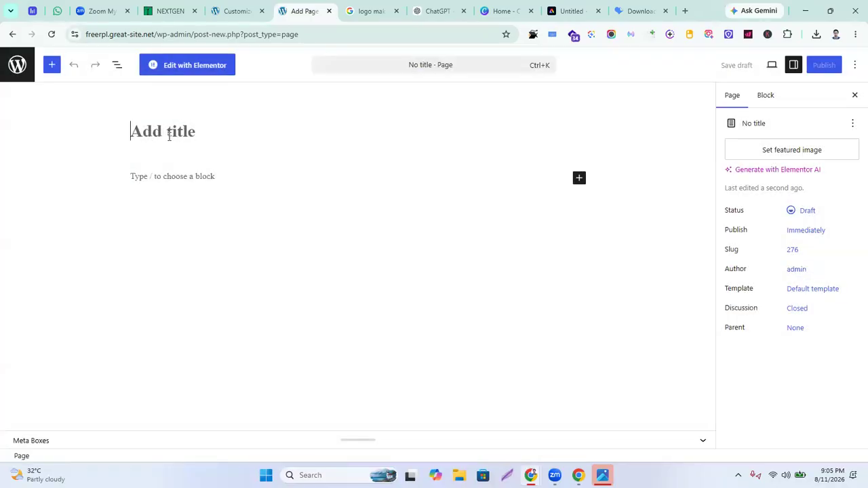
text(Blog)
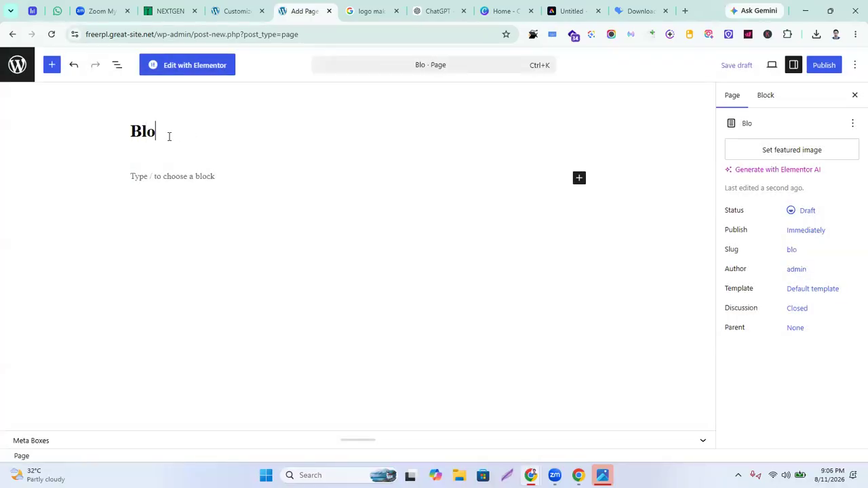
click(474, 278)
Publish the Blog page, confirming in the pre-publish panel
click(272, 123)
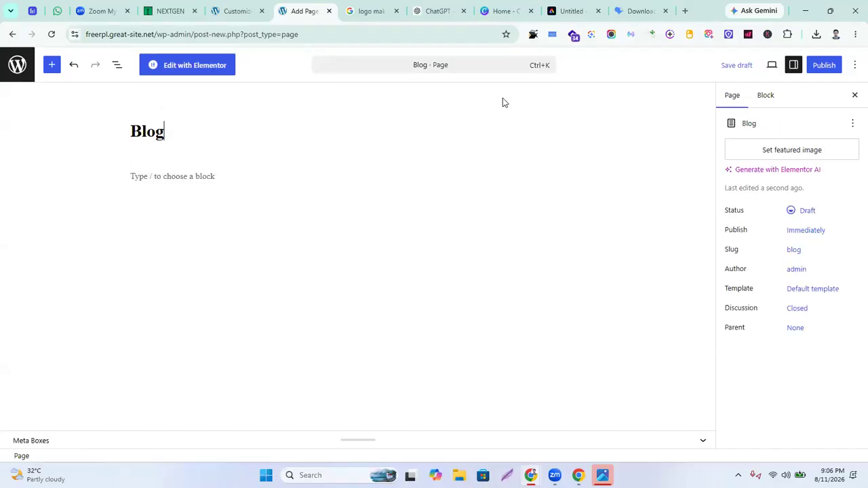
click(824, 64)
click(821, 66)
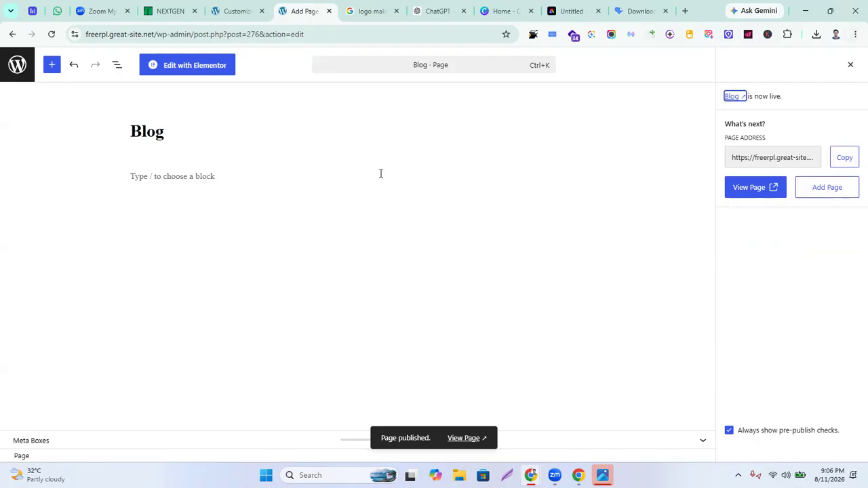
Reload the live site in the incognito window to check it, then return to the Blog page editor
click(240, 10)
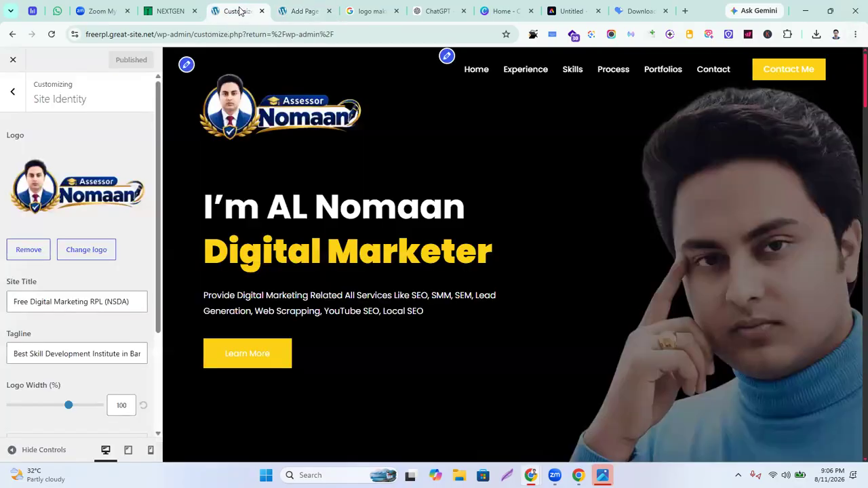
click(291, 11)
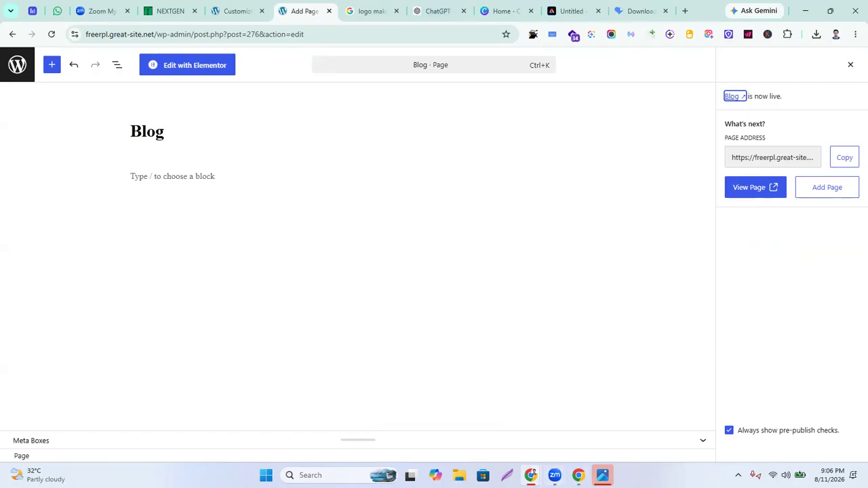
mouse_move(531, 475)
click(576, 420)
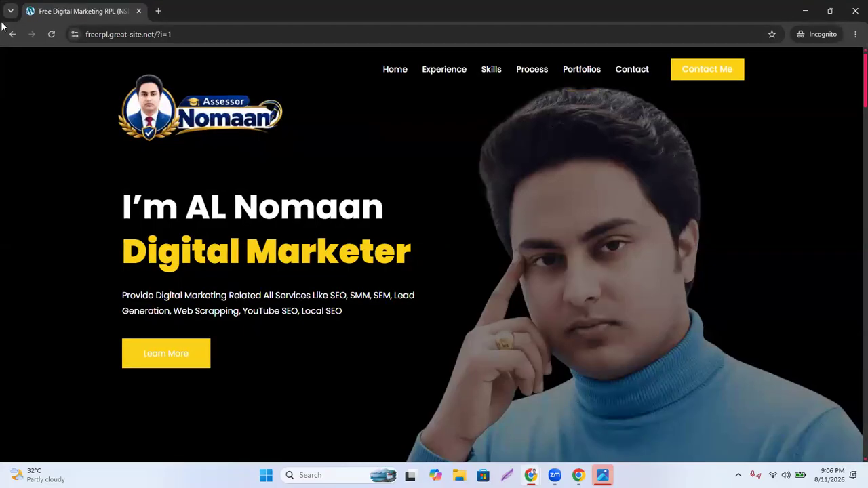
click(51, 34)
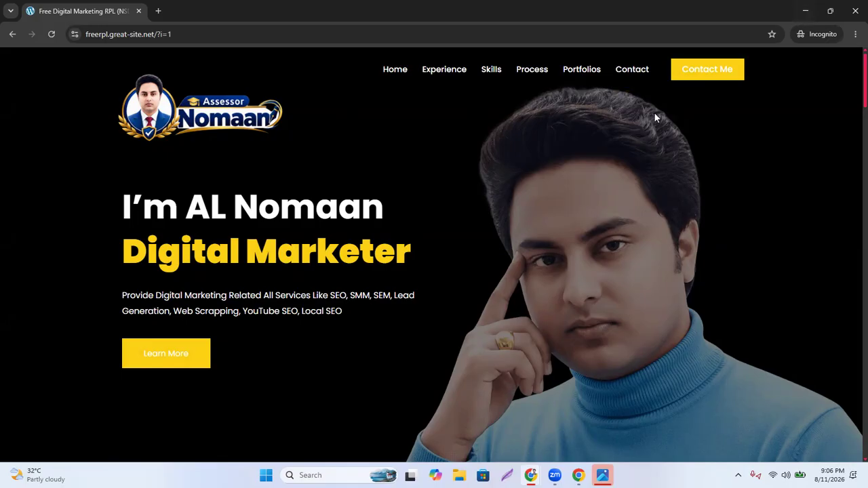
click(805, 11)
click(257, 17)
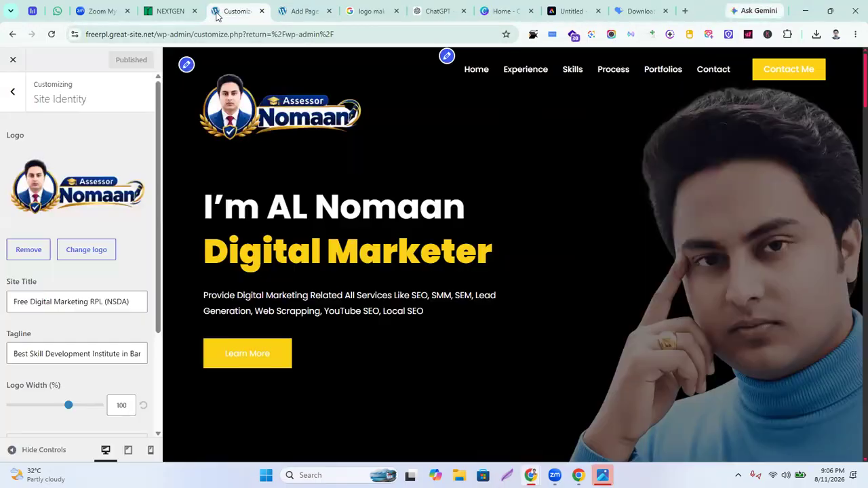
click(305, 11)
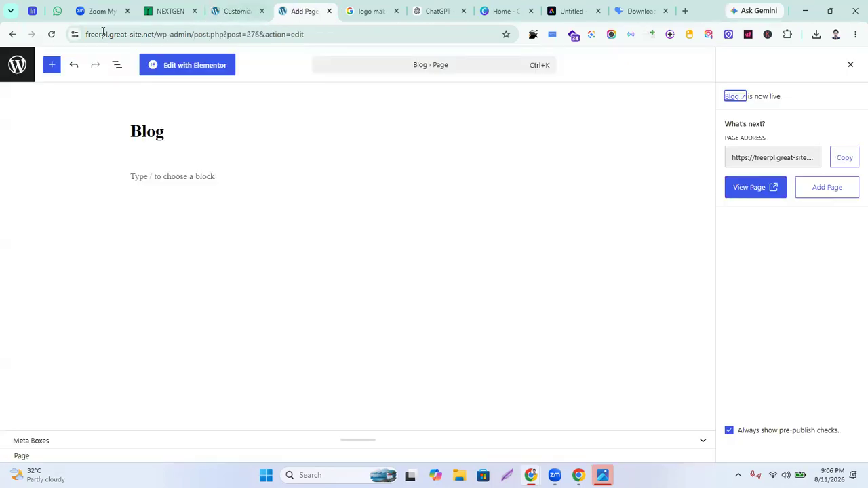
In Settings > Reading, choose Blog as the Posts page and save the changes
click(12, 34)
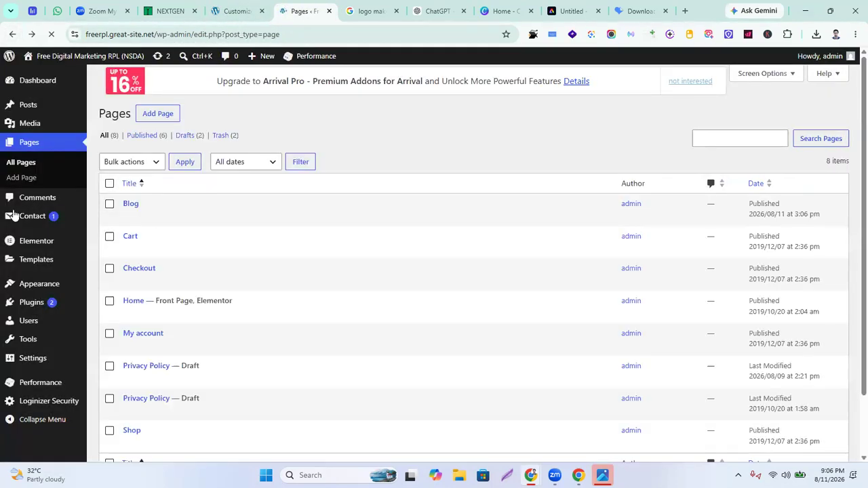
mouse_move(36, 364)
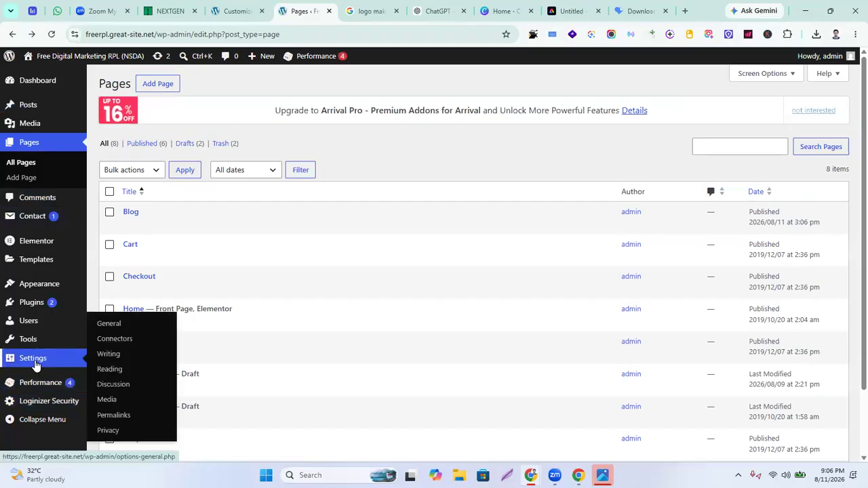
click(110, 372)
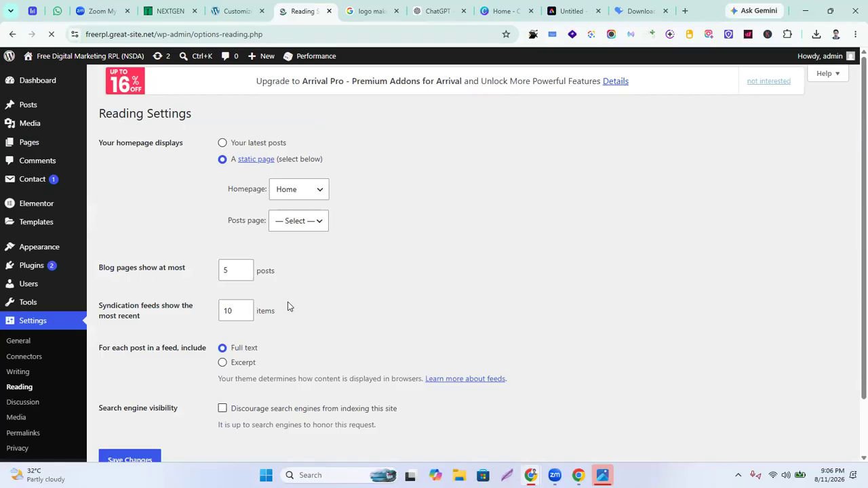
click(319, 225)
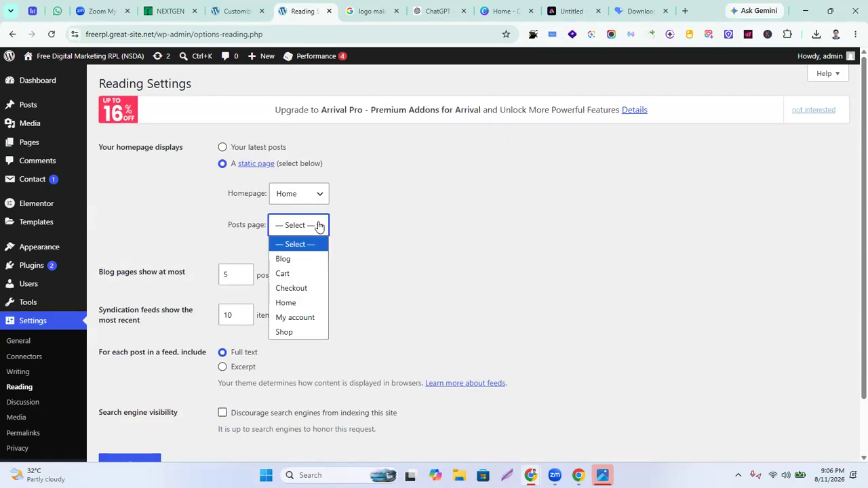
click(282, 259)
scroll(149, 421, down, 2)
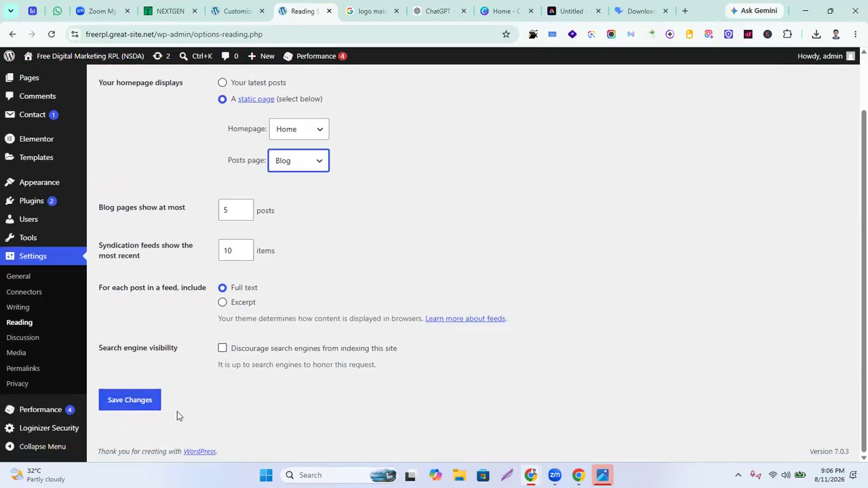
click(116, 409)
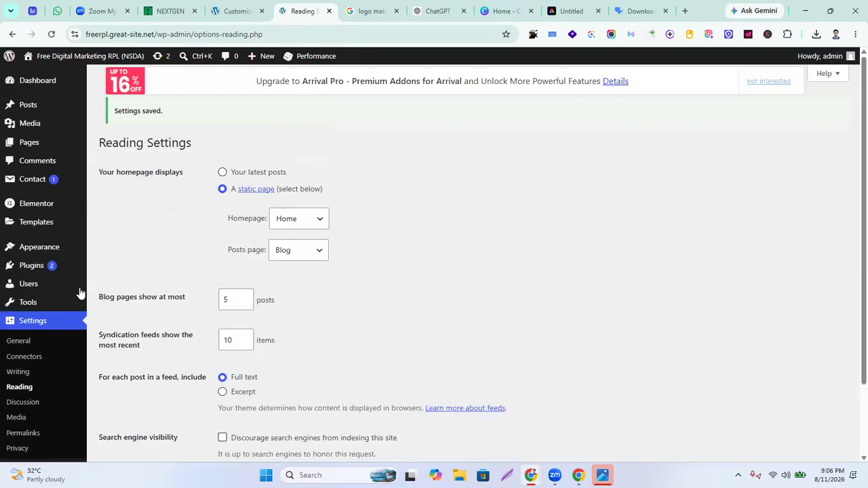
mouse_move(34, 248)
click(117, 326)
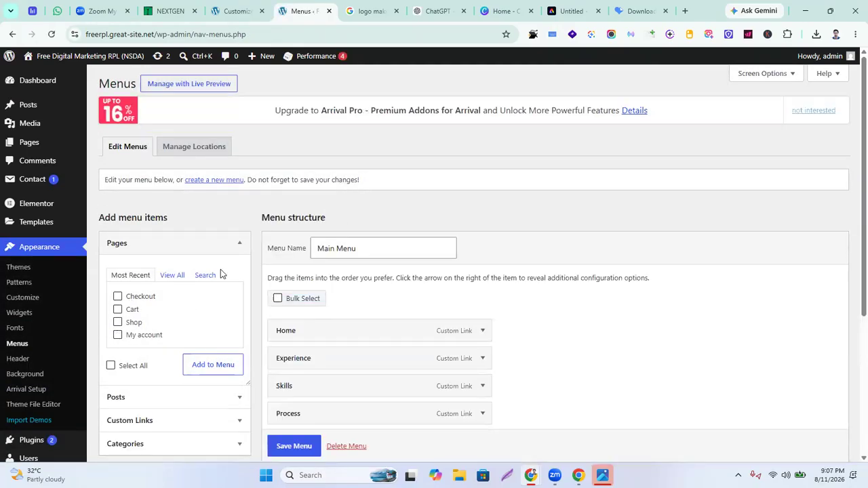
Add the Blog posts page from the full pages list to the Main Menu
click(172, 266)
scroll(138, 188, down, 2)
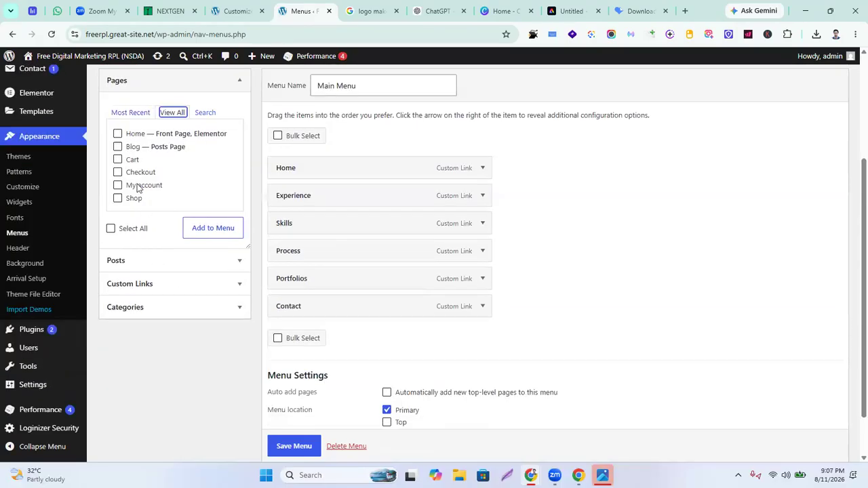
click(117, 147)
click(214, 229)
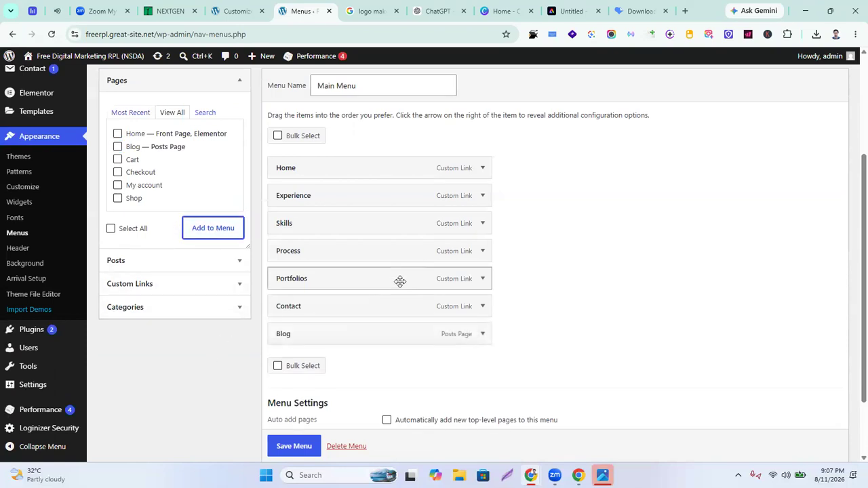
Save the Main Menu so it ends with Blog after Contact
scroll(332, 299, down, 2)
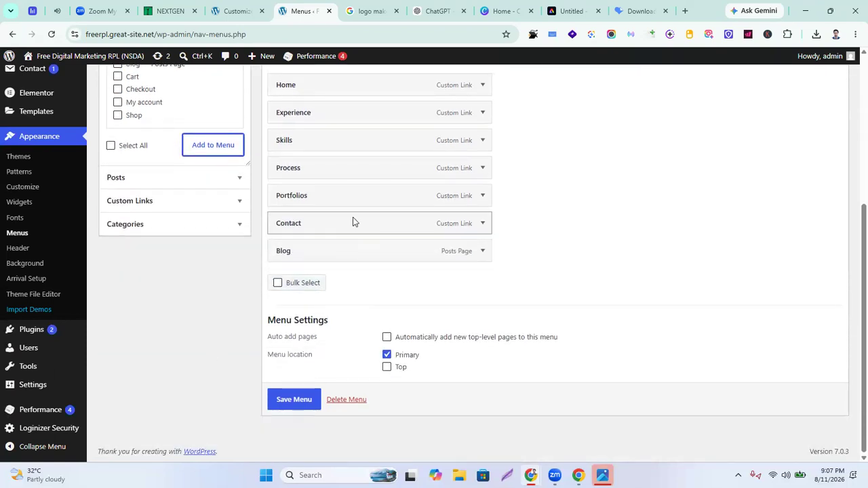
scroll(337, 276, up, 2)
scroll(326, 255, down, 1)
scroll(326, 256, up, 1)
scroll(291, 265, down, 3)
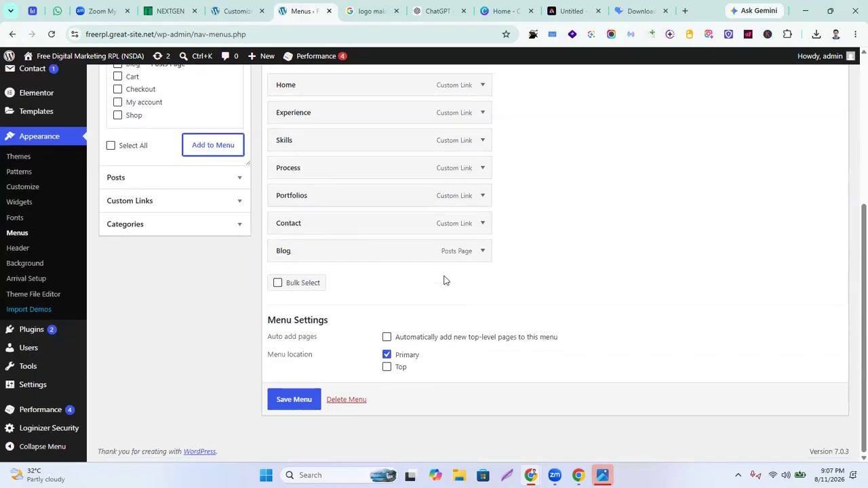
click(292, 400)
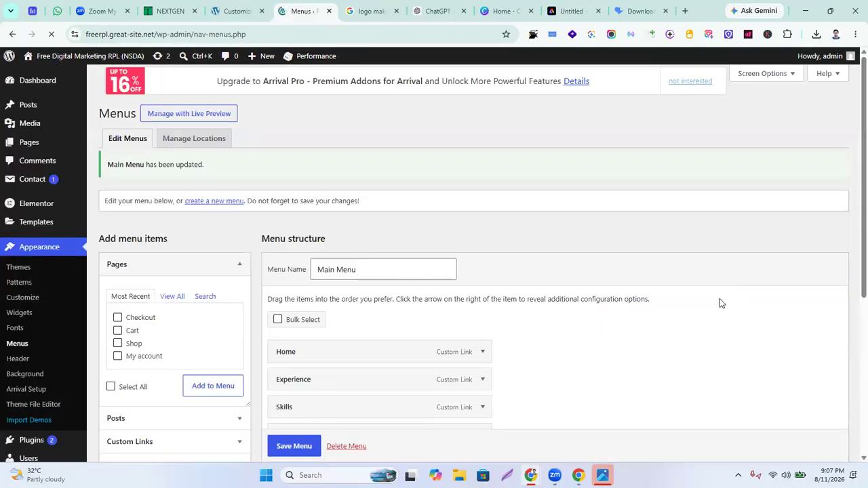
mouse_move(530, 475)
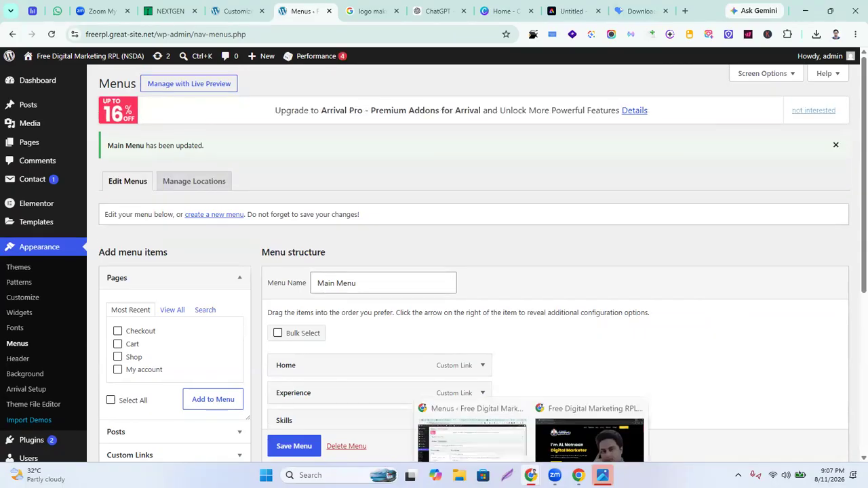
click(613, 411)
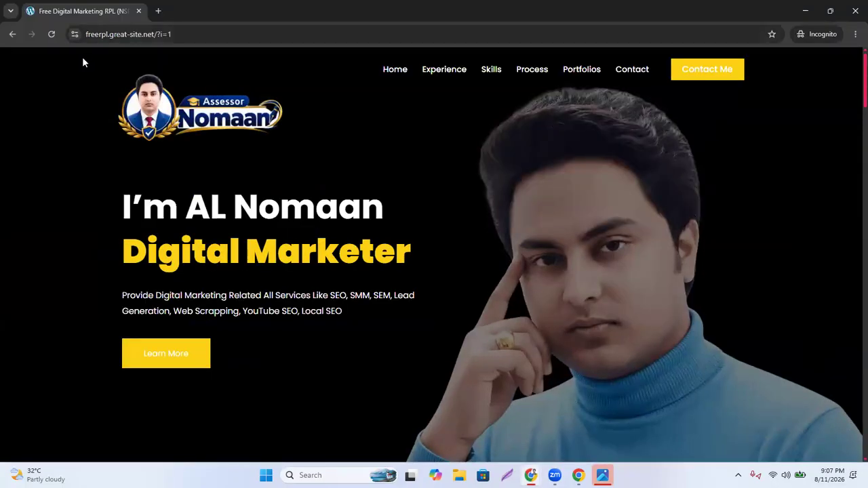
click(53, 37)
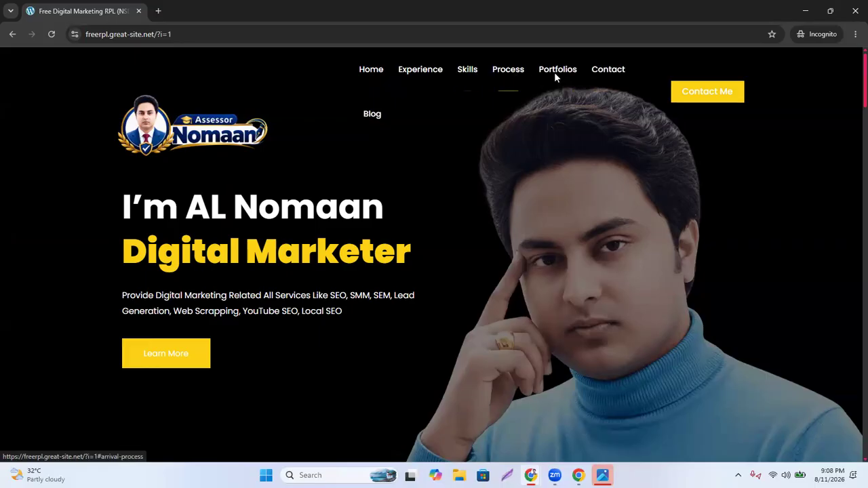
click(503, 81)
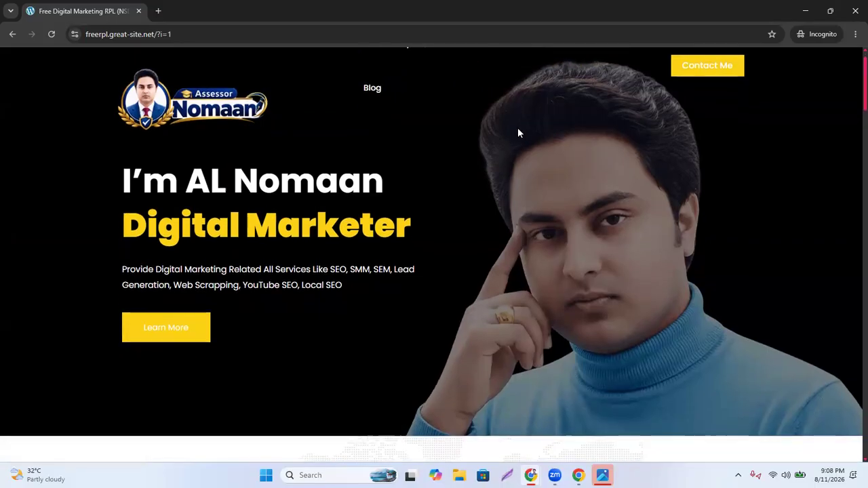
scroll(527, 196, up, 10)
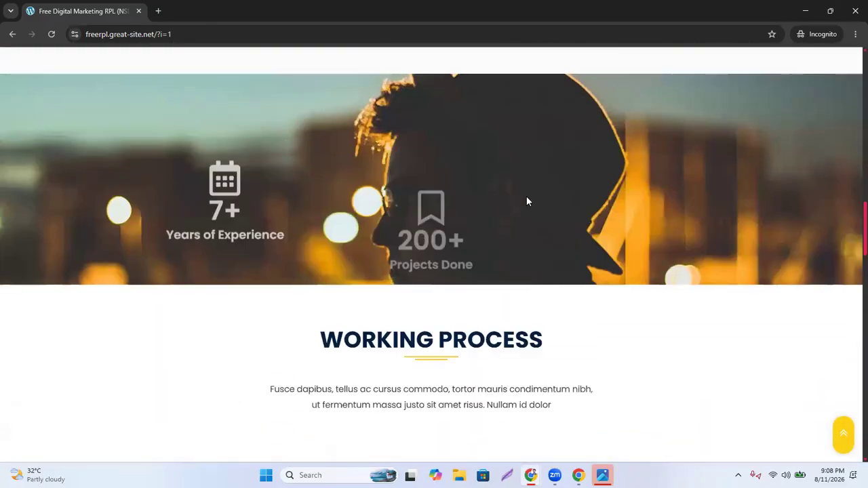
scroll(531, 197, up, 8)
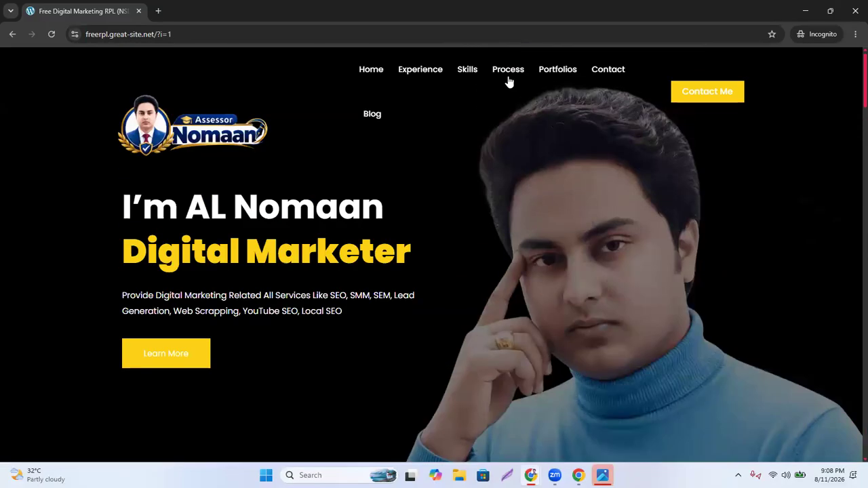
Delete the Process item from the Main Menu, save it, and return to the live site window
click(805, 10)
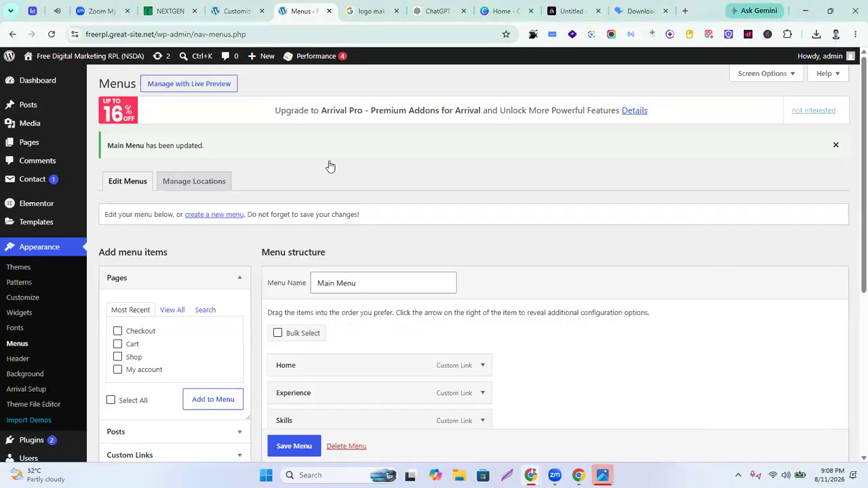
scroll(422, 258, down, 3)
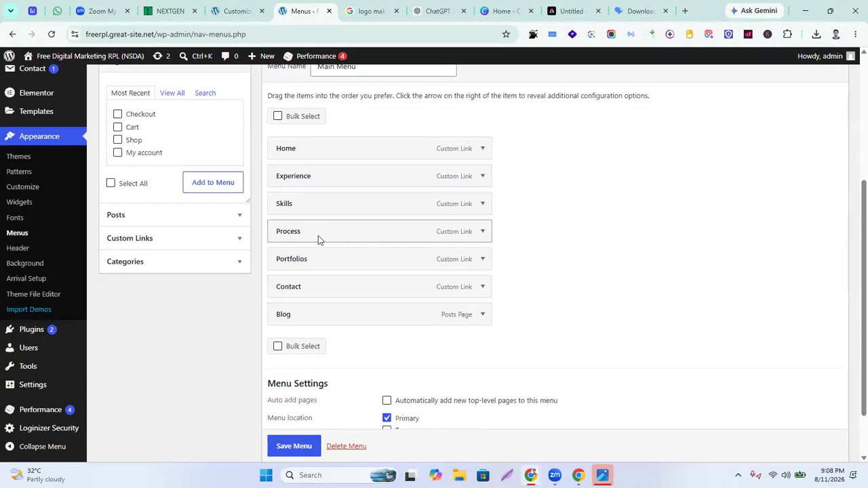
click(483, 234)
scroll(378, 300, down, 1)
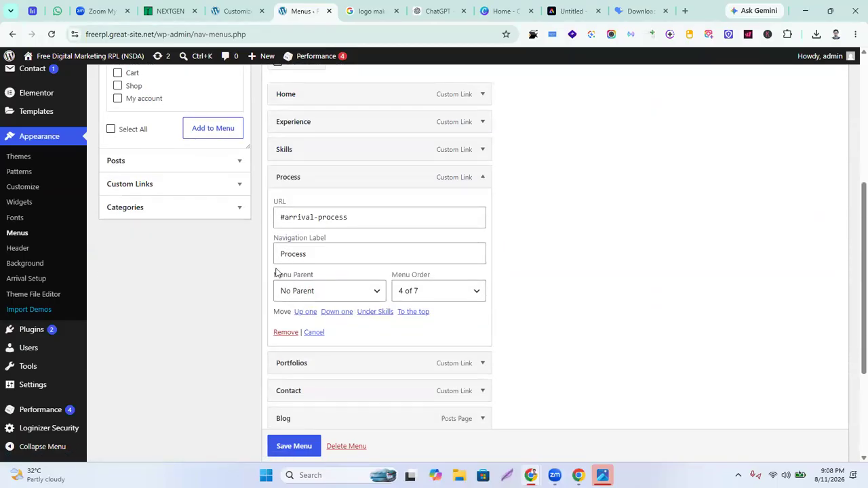
click(285, 333)
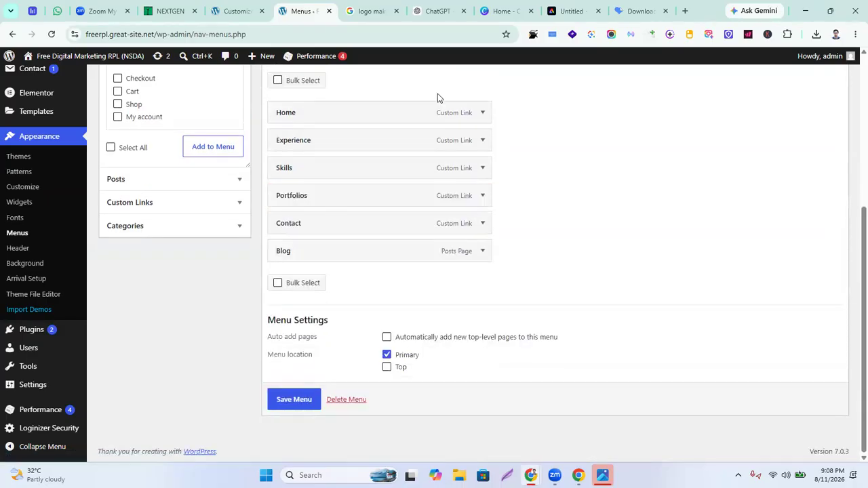
click(295, 400)
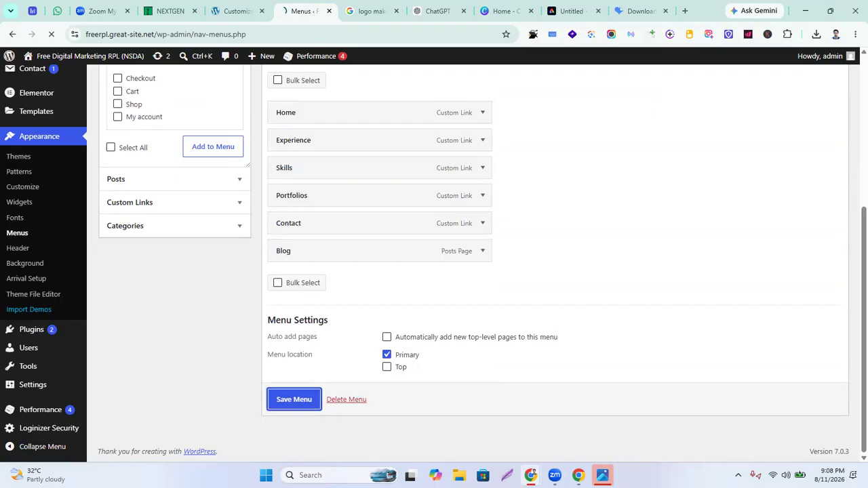
key(alt+Tab)
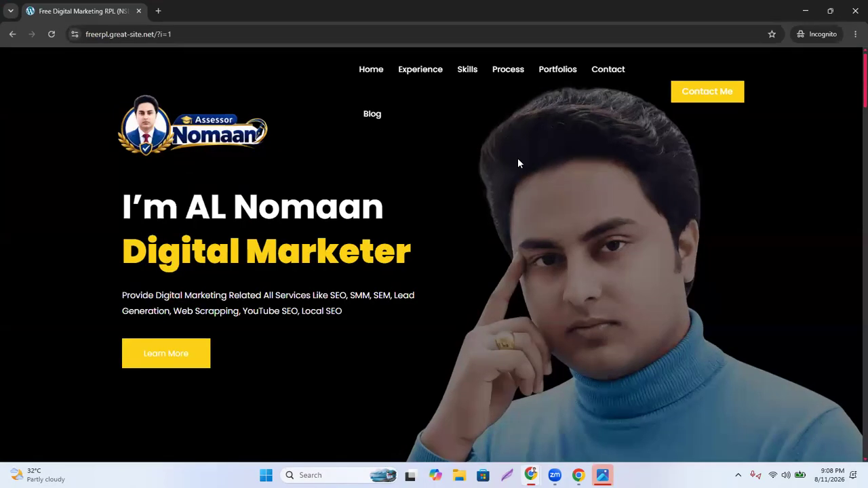
Reload the live site and open the Blog page from its navigation to review it
click(52, 35)
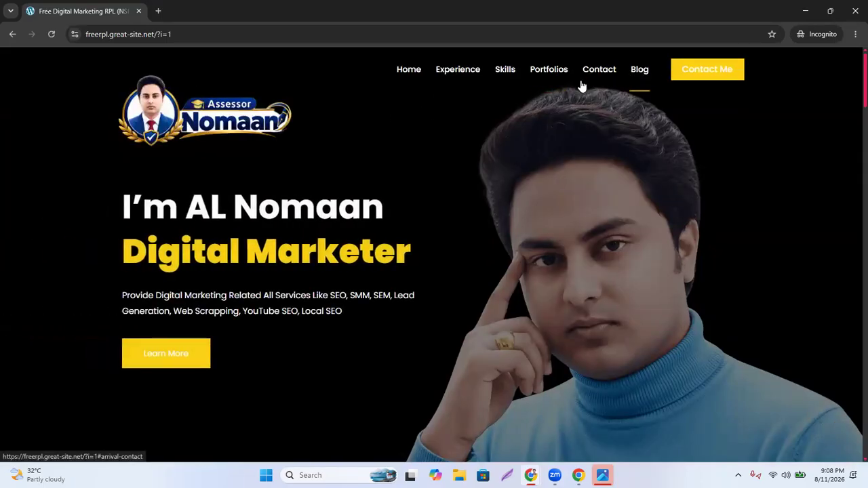
click(636, 80)
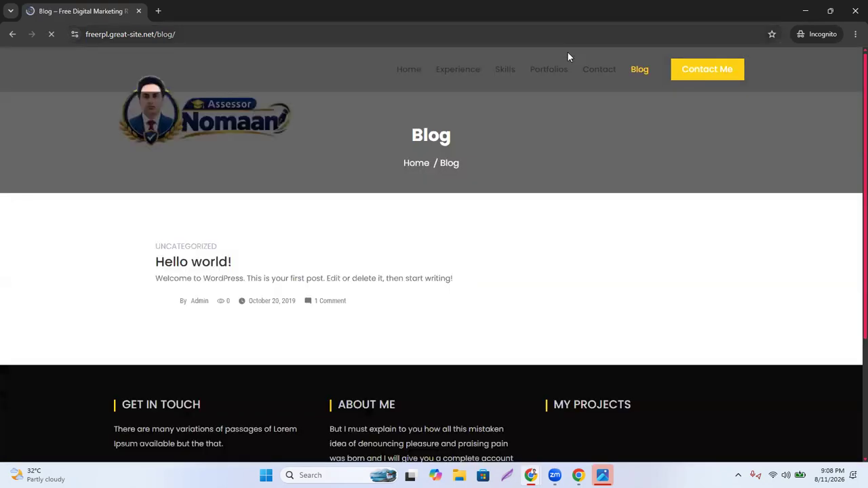
scroll(325, 204, down, 1)
scroll(211, 300, up, 1)
scroll(264, 309, down, 3)
scroll(271, 309, up, 3)
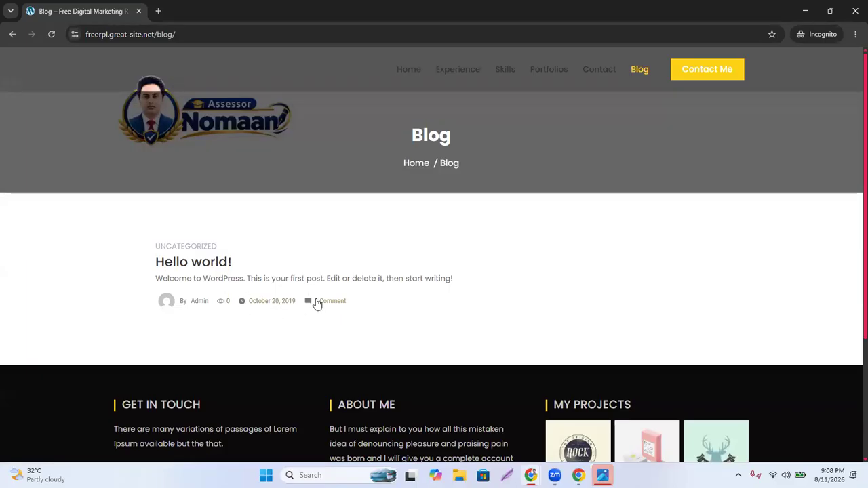
scroll(323, 302, down, 3)
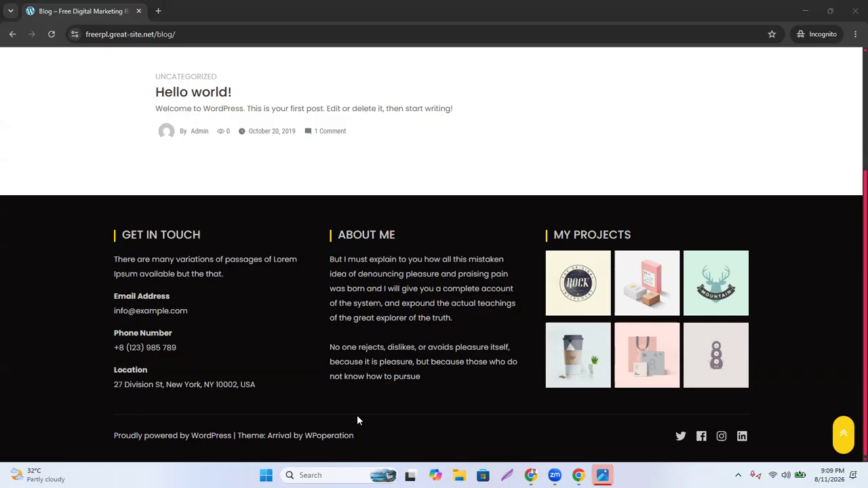
Go back to the homepage by deleting 'blog/' from the web address
click(541, 215)
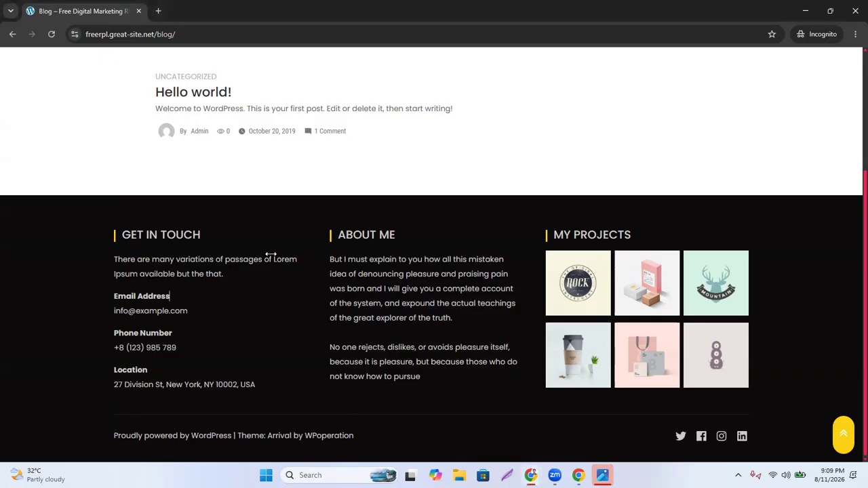
click(484, 135)
scroll(235, 189, up, 3)
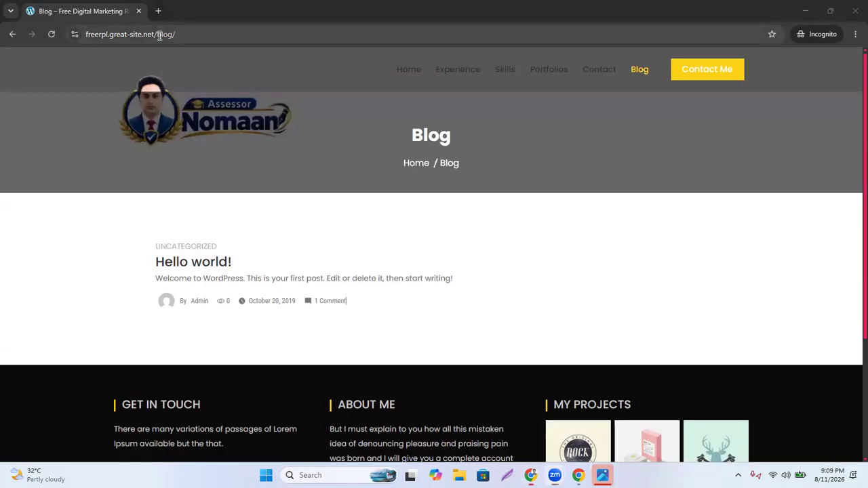
drag(182, 34, 339, 54)
key(BackSpace)
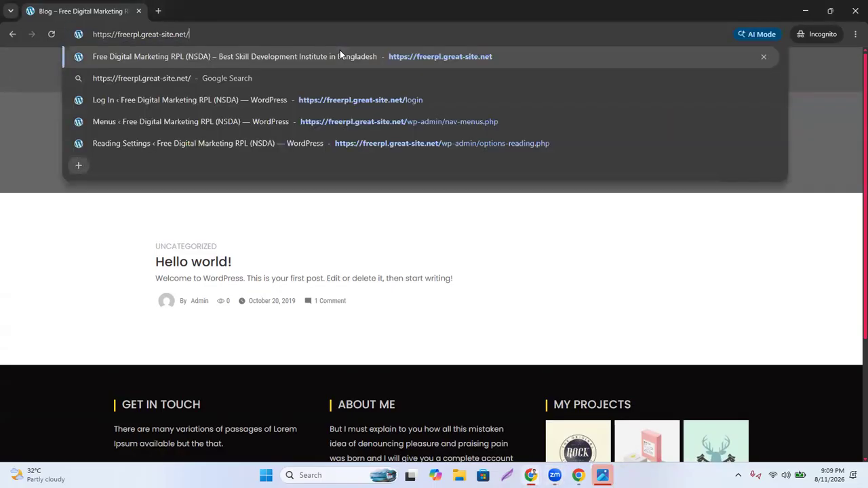
key(Return)
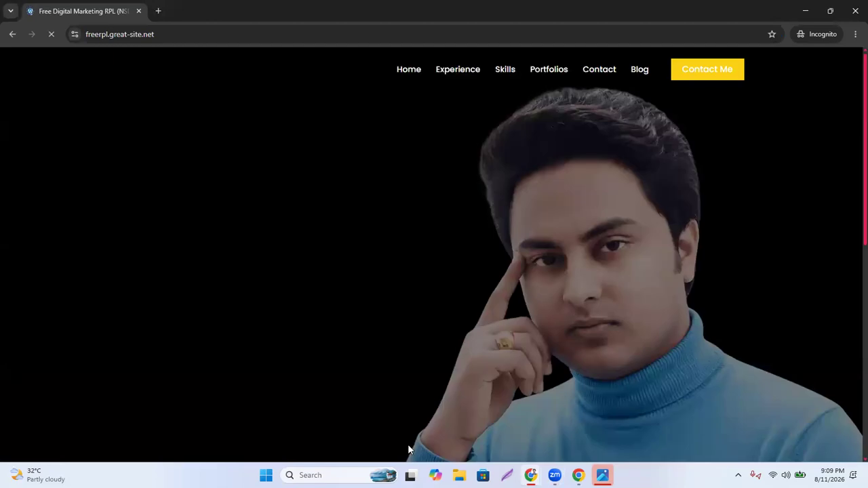